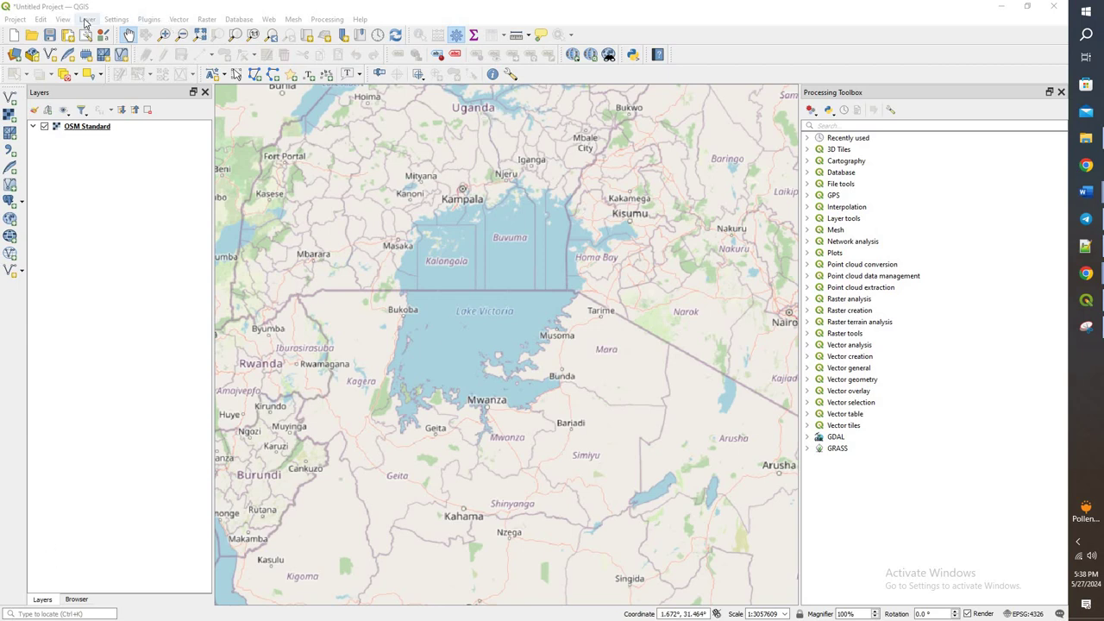
# Load Cage_Clusters_WGS84.shp and New_Cages_WGS84.shp from Downloads\CLUSTERS and cages as vector layers
pyautogui.click(87, 19)
pyautogui.moveTo(112, 58)
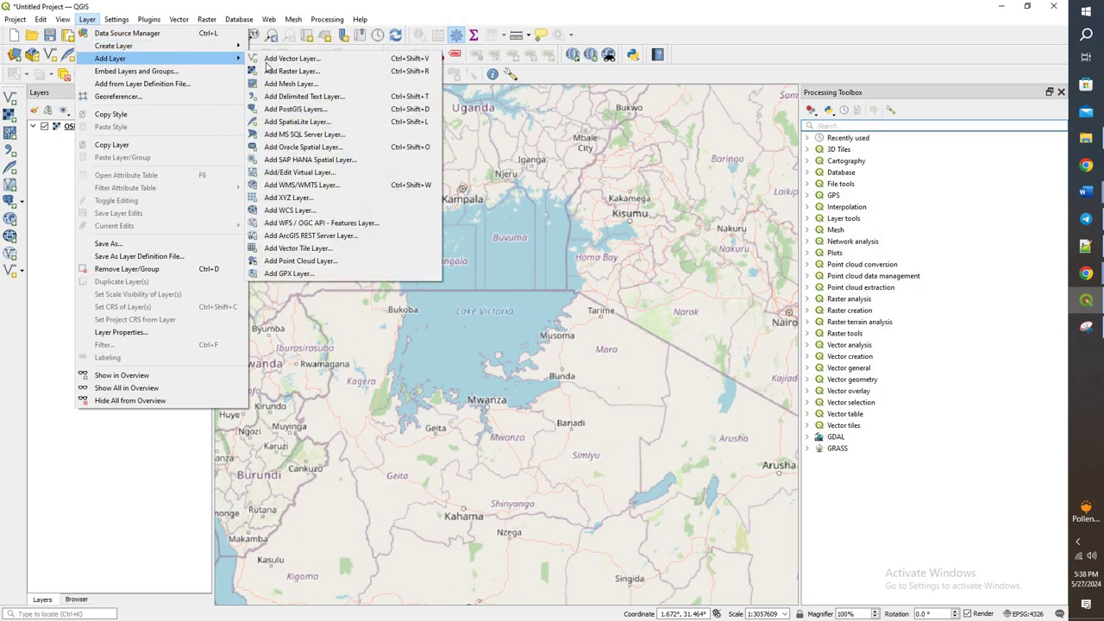
pyautogui.hotkey('ctrl', 'shift', 'v')
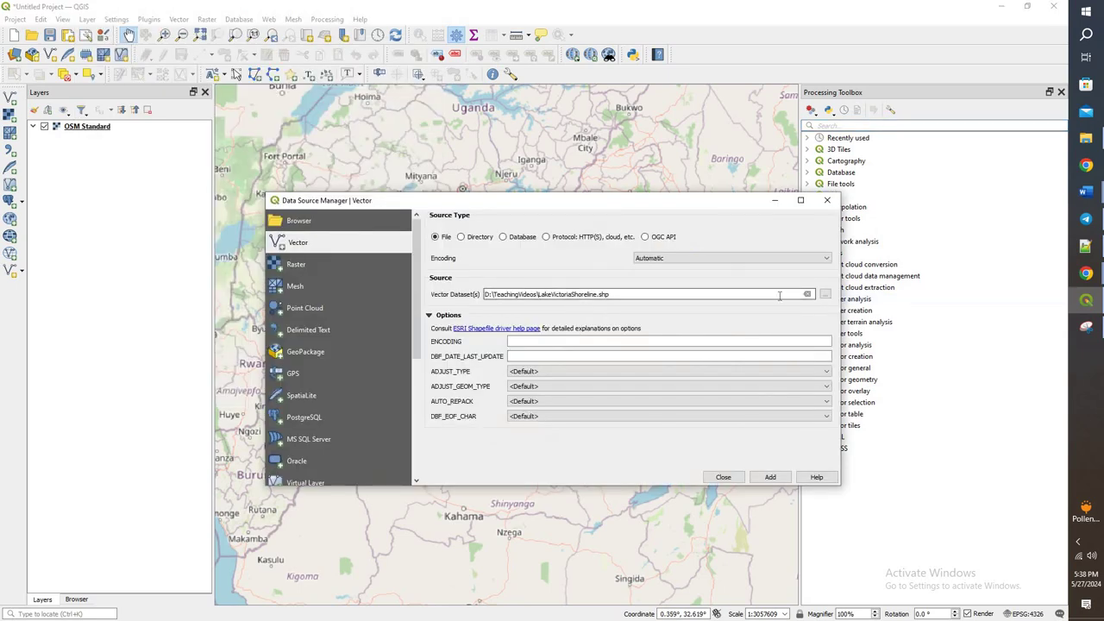
pyautogui.click(824, 295)
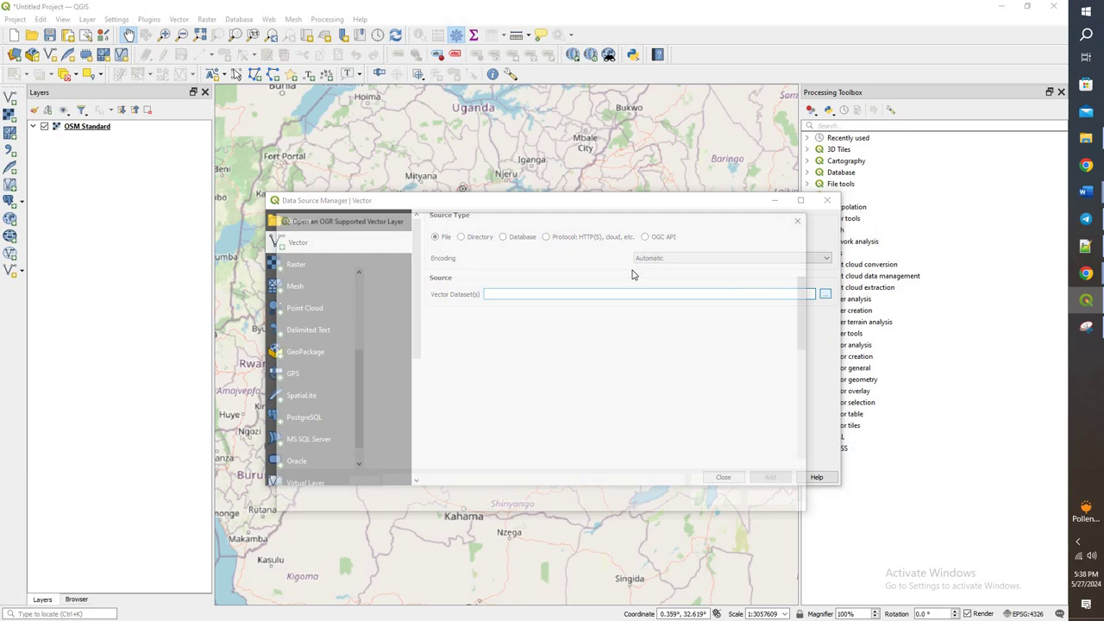
pyautogui.scroll(-8, 442, 327)
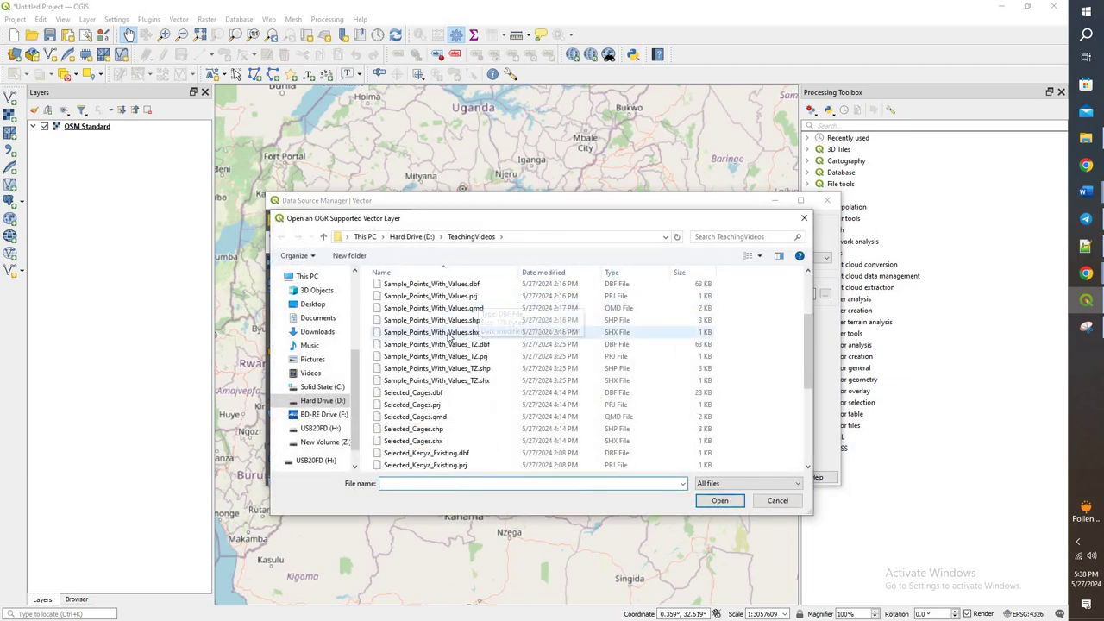
pyautogui.scroll(3, 442, 354)
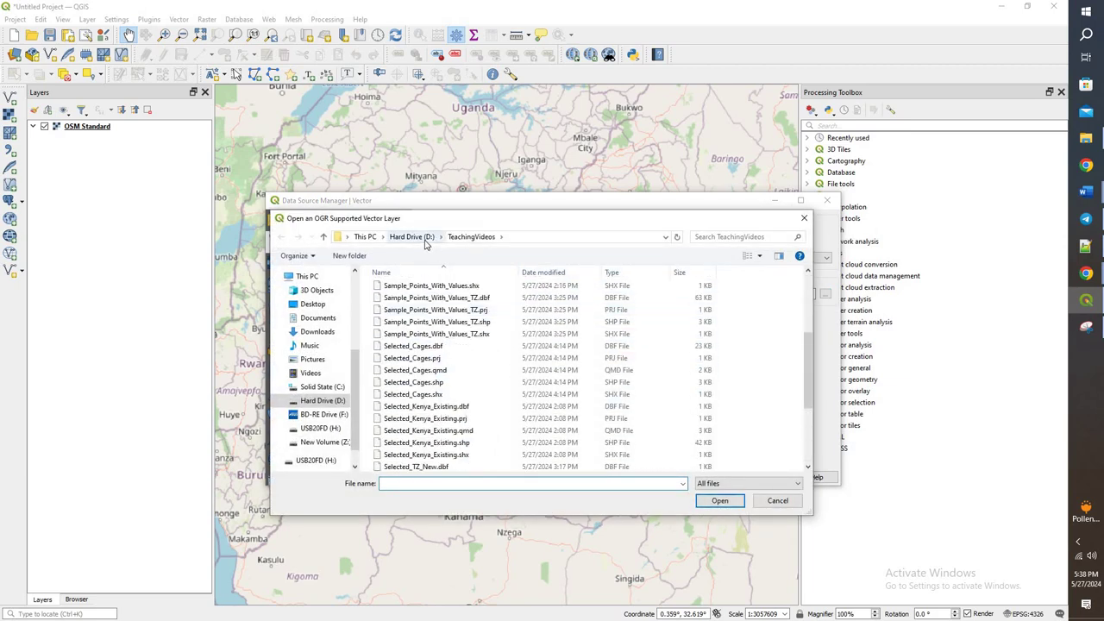
pyautogui.click(317, 331)
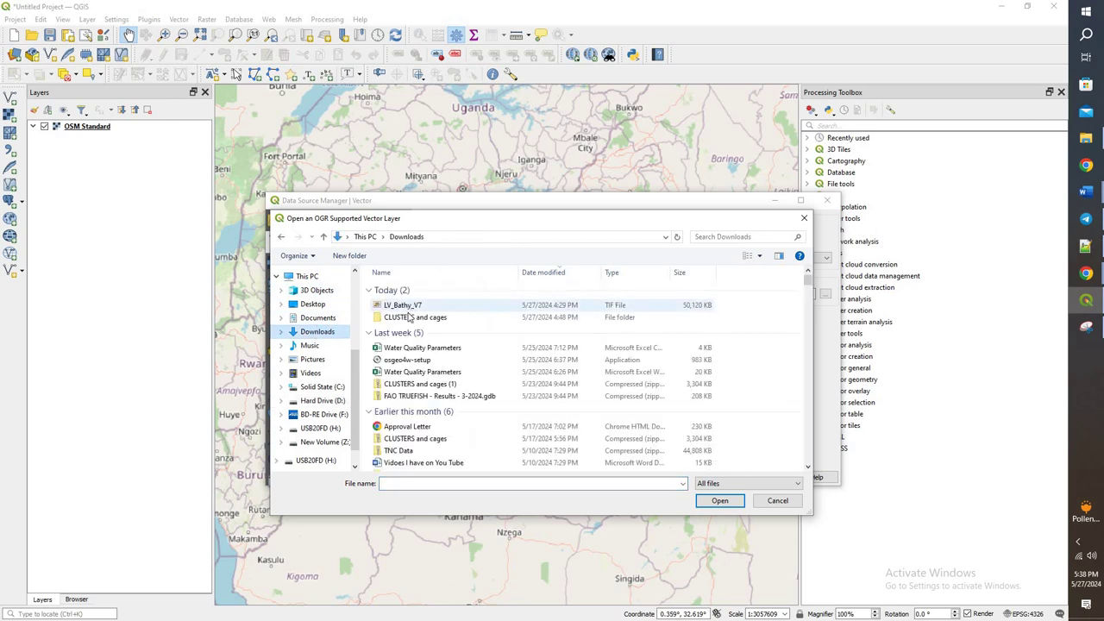
pyautogui.doubleClick(413, 319)
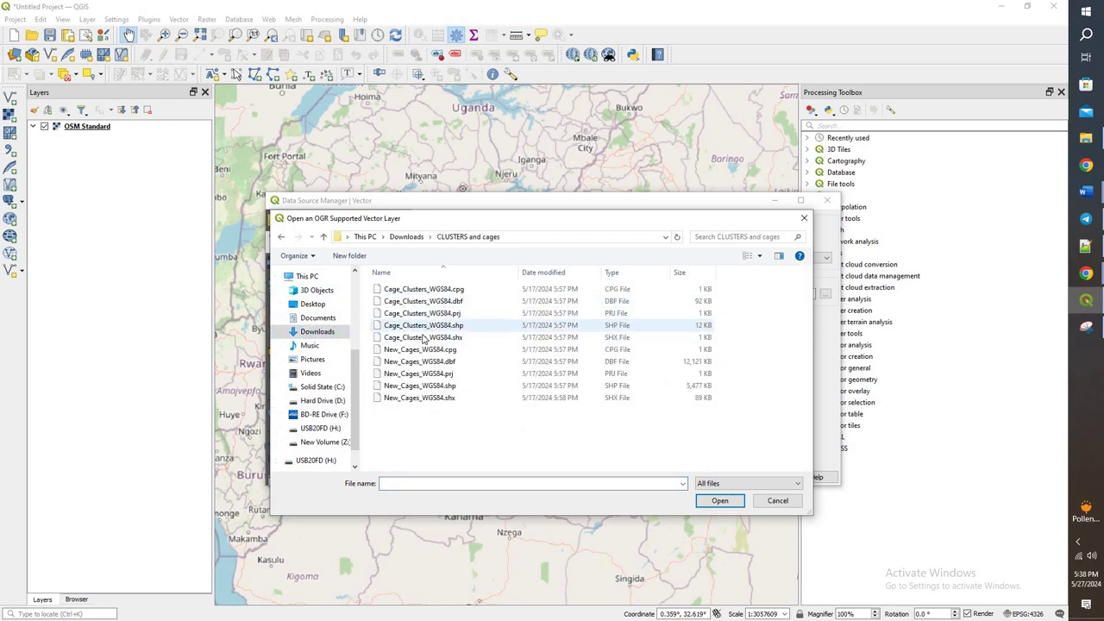
pyautogui.click(423, 326)
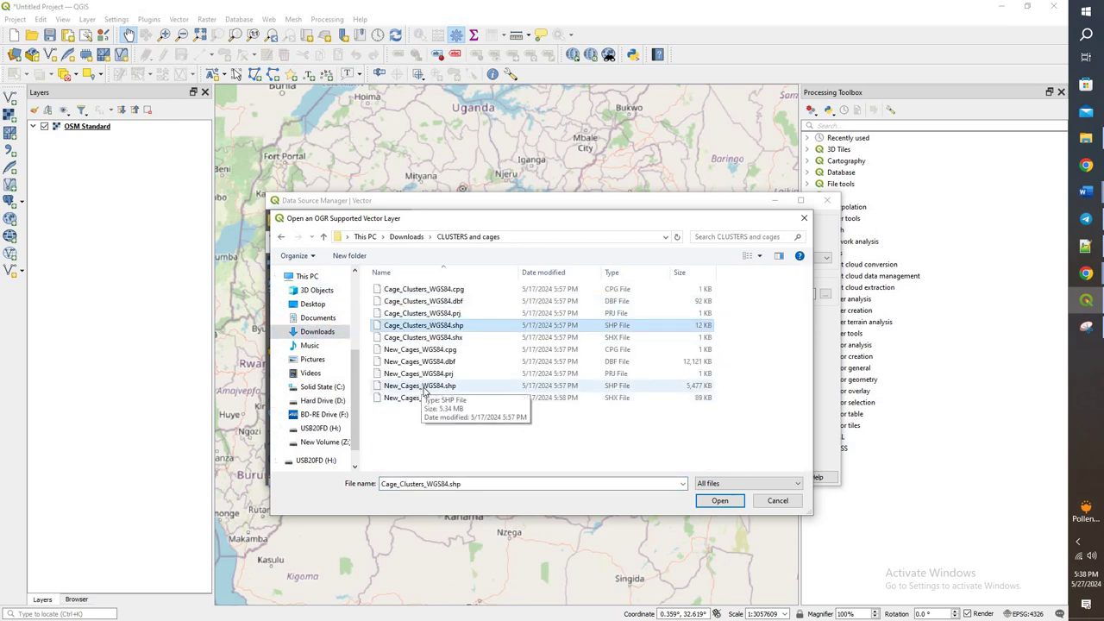
pyautogui.keyDown('ctrl'); pyautogui.click(421, 386); pyautogui.keyUp('ctrl')
pyautogui.click(719, 500)
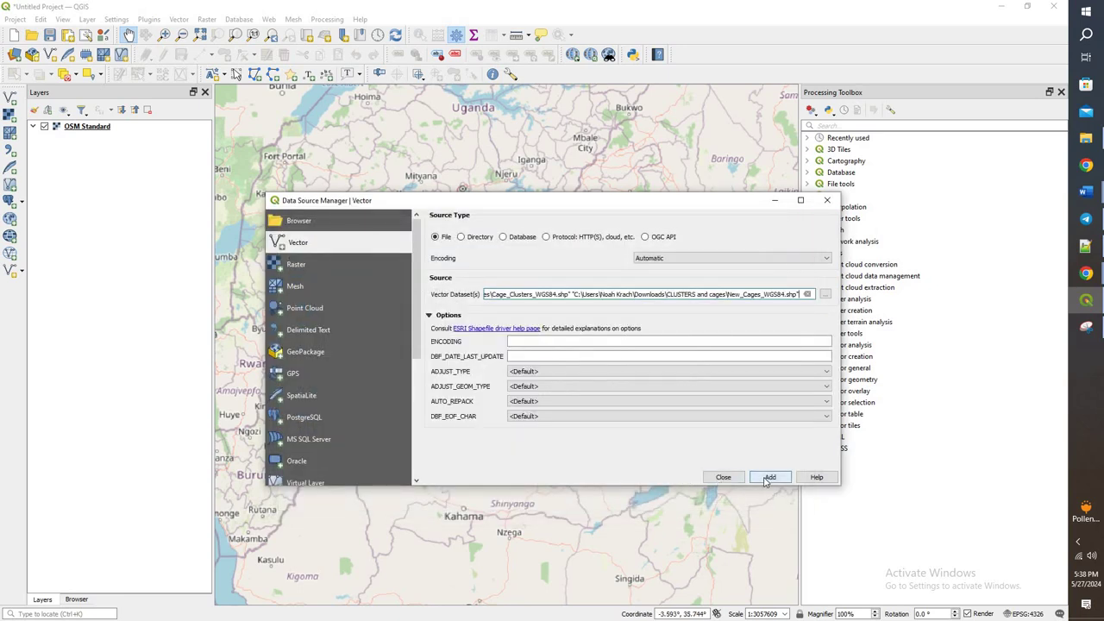
pyautogui.click(769, 476)
# Zoom and pan the map onto the Kalangala cage-cluster square
pyautogui.click(721, 477)
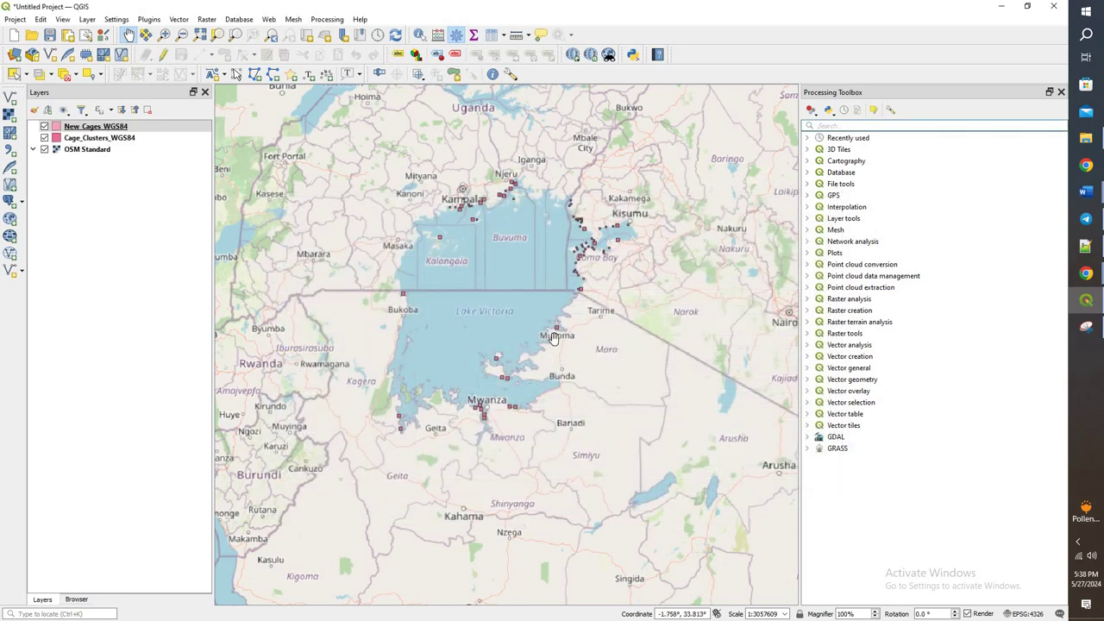
pyautogui.scroll(2, 478, 411)
pyautogui.scroll(2, 470, 435)
pyautogui.scroll(3, 470, 436)
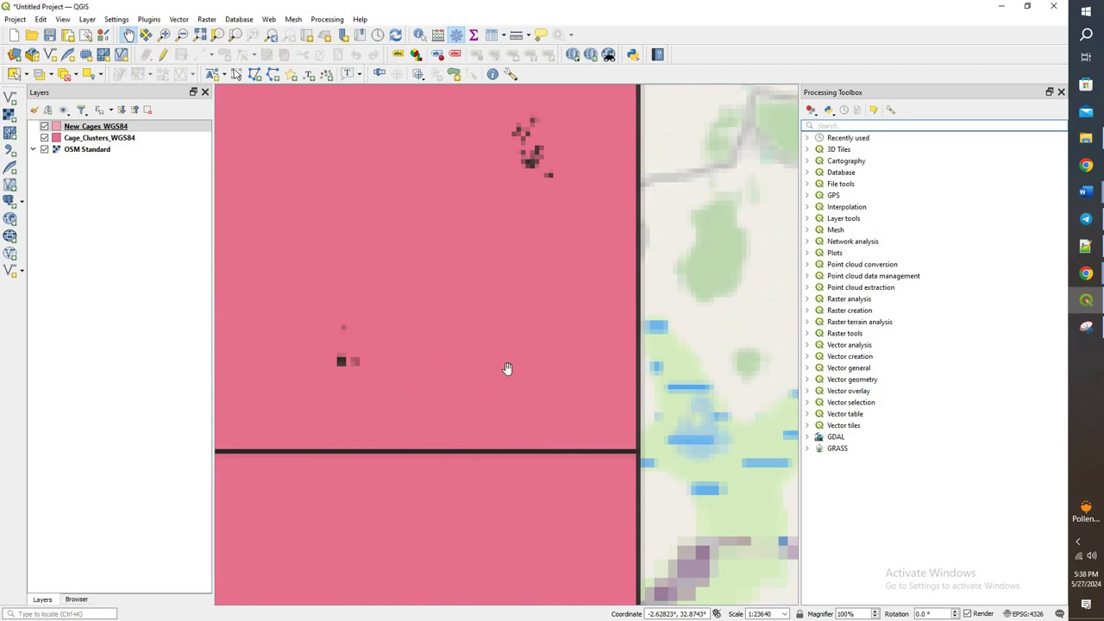
pyautogui.scroll(2, 534, 164)
pyautogui.scroll(-7, 547, 301)
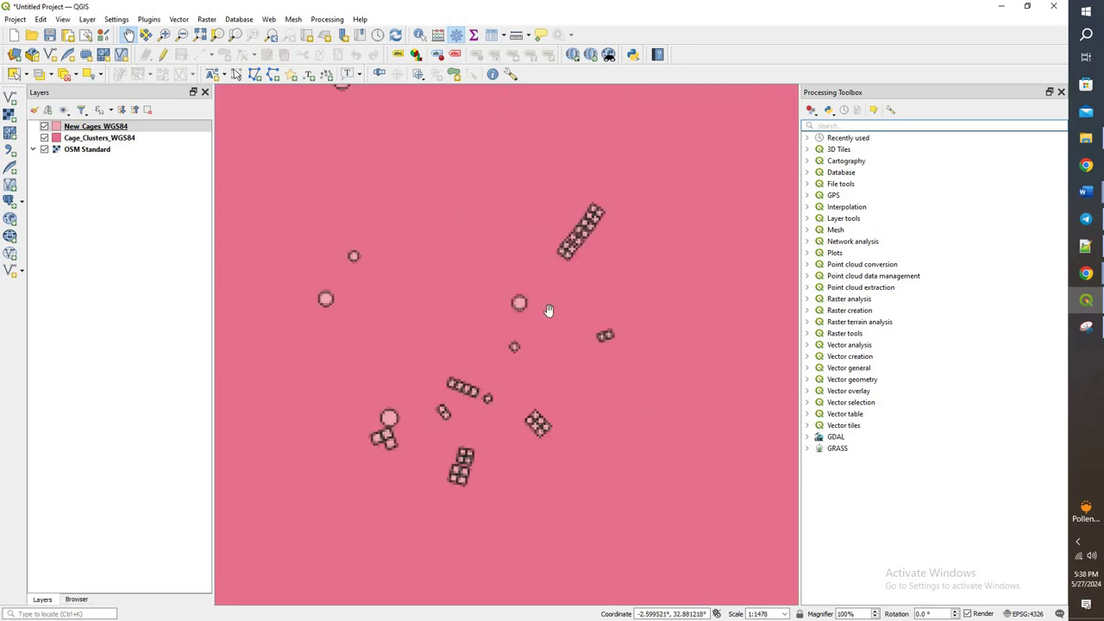
pyautogui.scroll(-5, 476, 261)
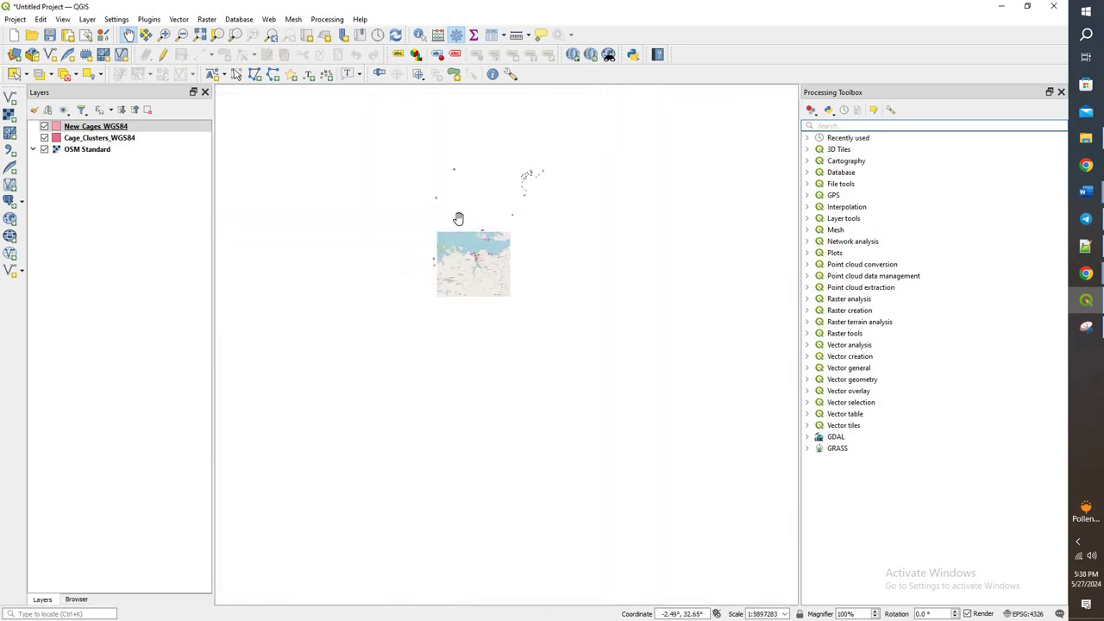
pyautogui.moveTo(466, 276); pyautogui.dragTo(473, 371)
pyautogui.scroll(5, 504, 326)
pyautogui.scroll(3, 504, 326)
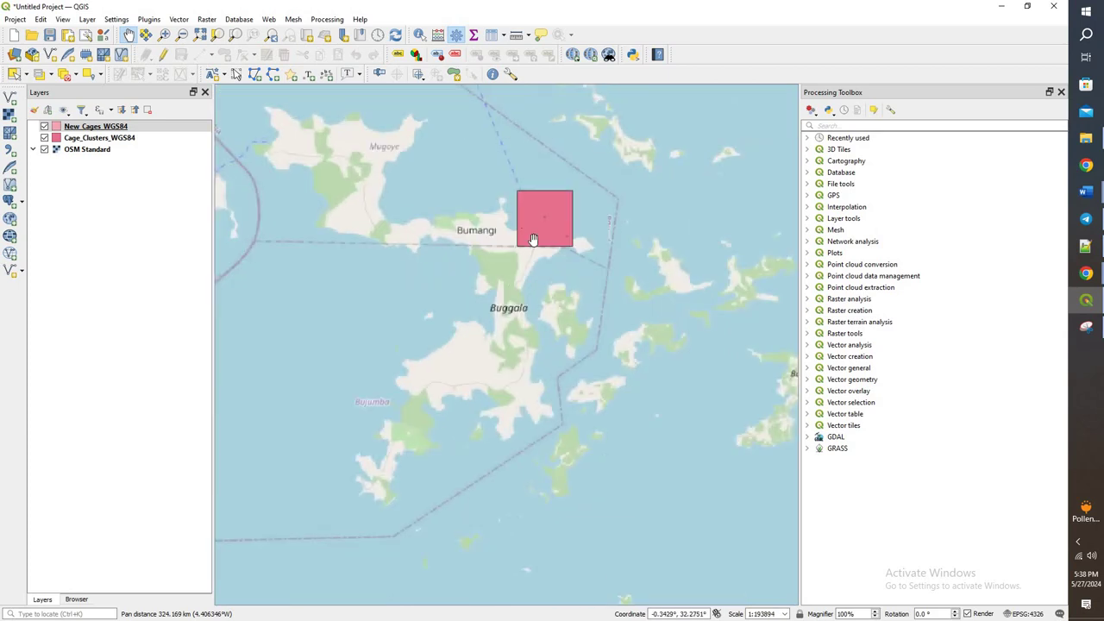
pyautogui.moveTo(540, 301); pyautogui.dragTo(520, 382)
pyautogui.scroll(1, 523, 294)
pyautogui.scroll(1, 523, 294)
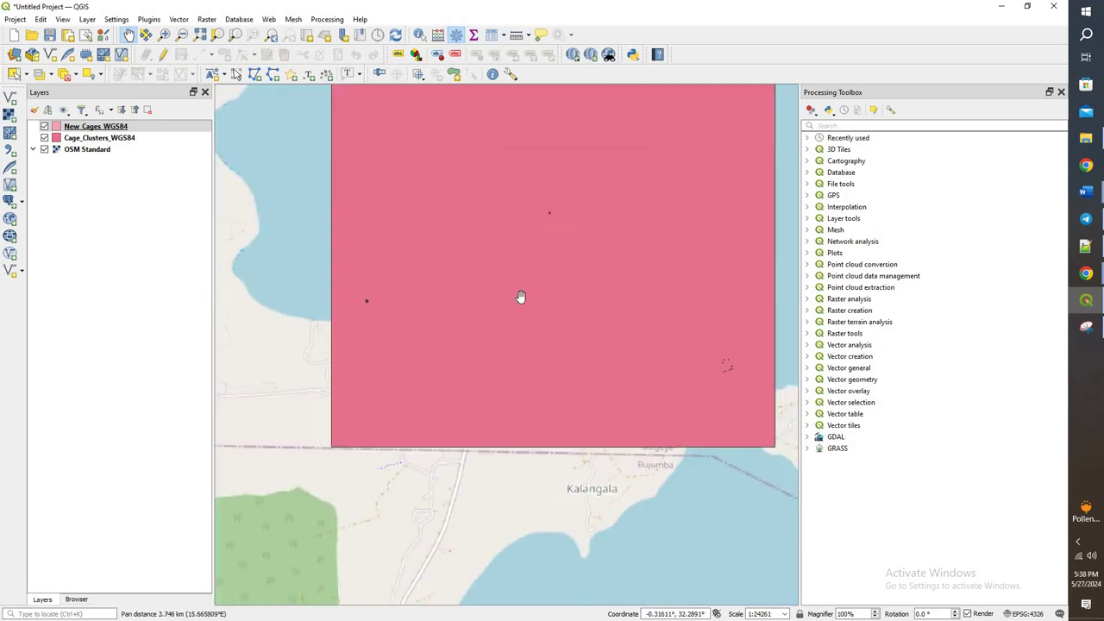
pyautogui.moveTo(457, 414); pyautogui.dragTo(411, 497)
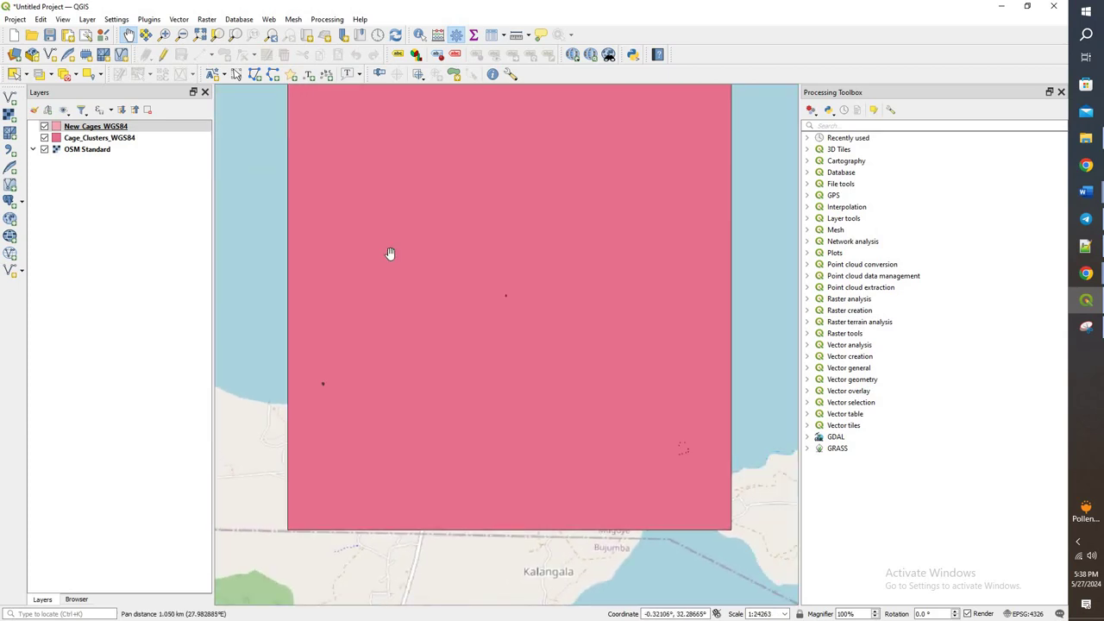
# Hide New_Cages_WGS84 and check Cage_Clusters_WGS84's attribute table, sorting by cage_count
pyautogui.click(79, 138)
pyautogui.click(44, 127)
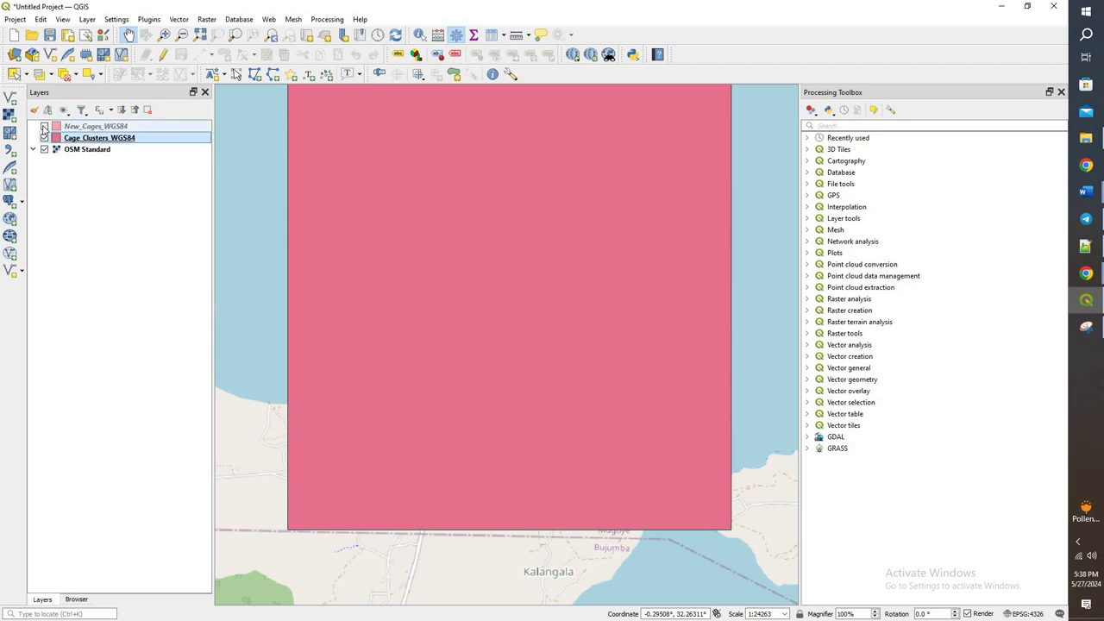
pyautogui.rightClick(69, 140)
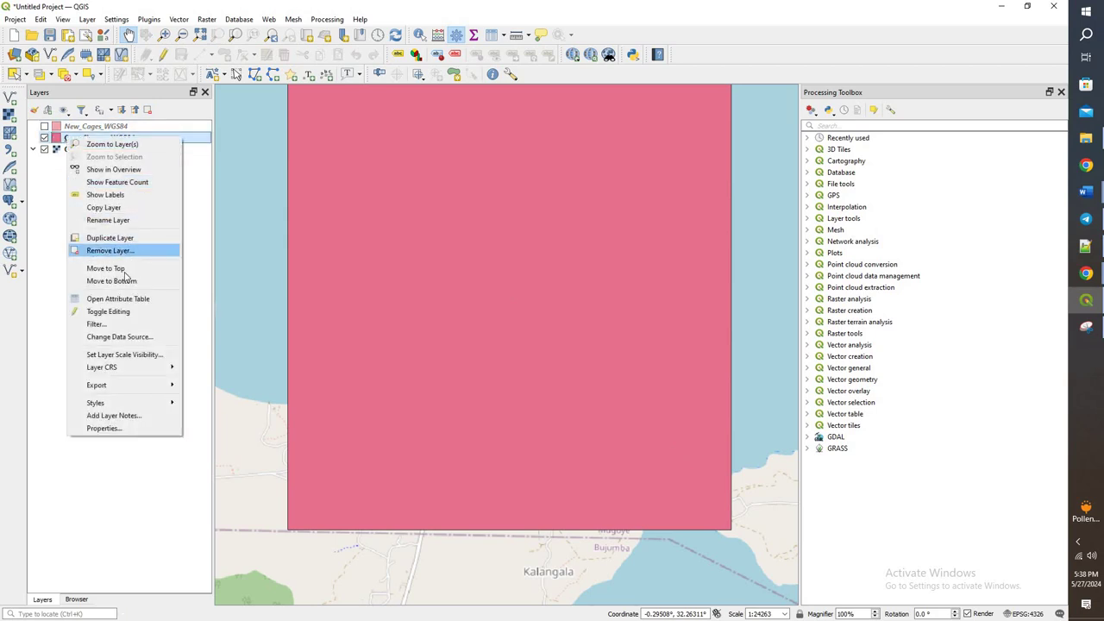
pyautogui.click(129, 299)
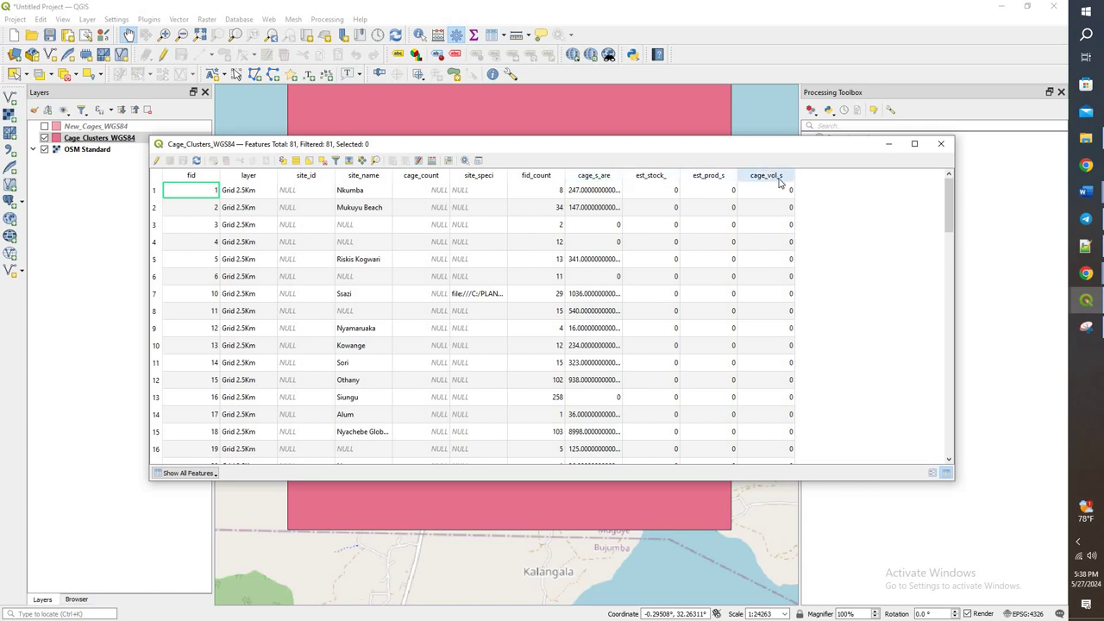
pyautogui.click(433, 178)
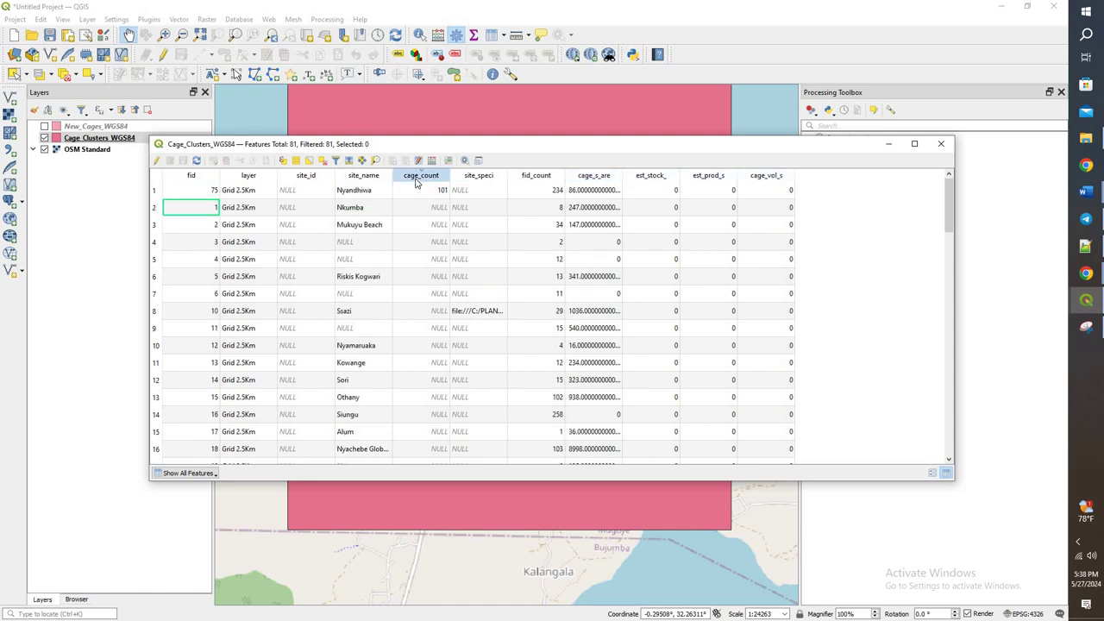
pyautogui.click(432, 177)
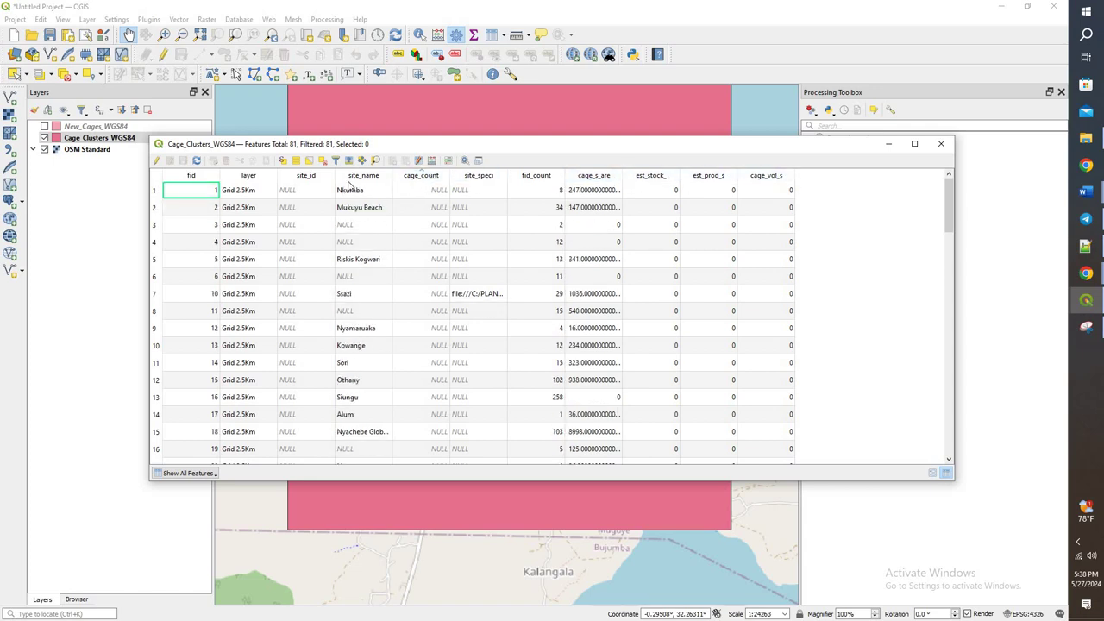
# Select the Kalangala B square and list only selected features in its attribute table
pyautogui.click(15, 75)
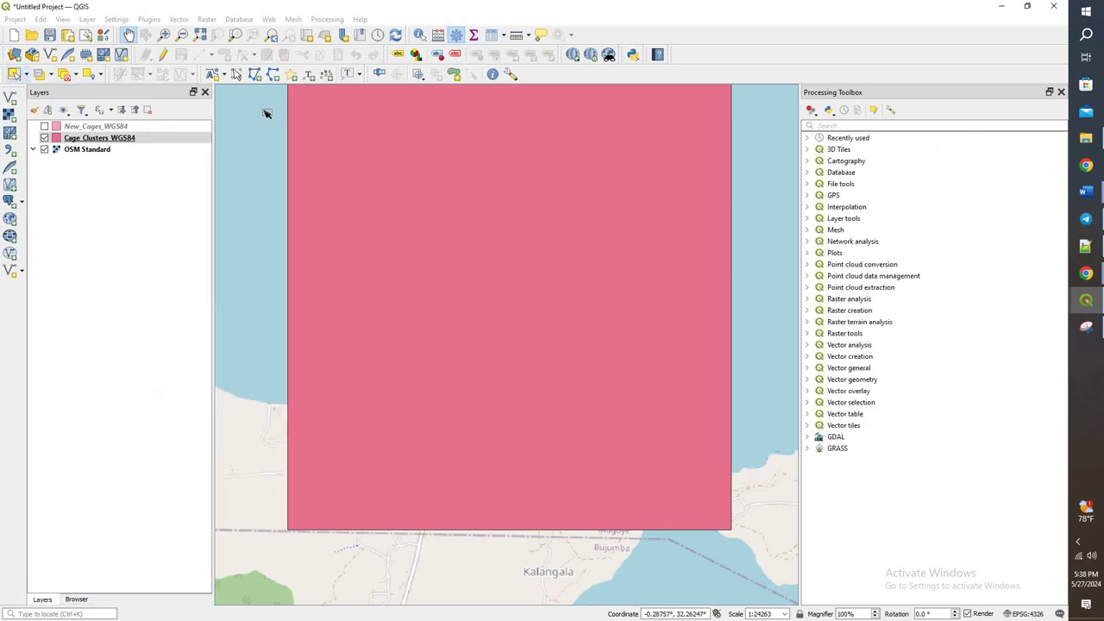
pyautogui.click(328, 138)
pyautogui.rightClick(113, 141)
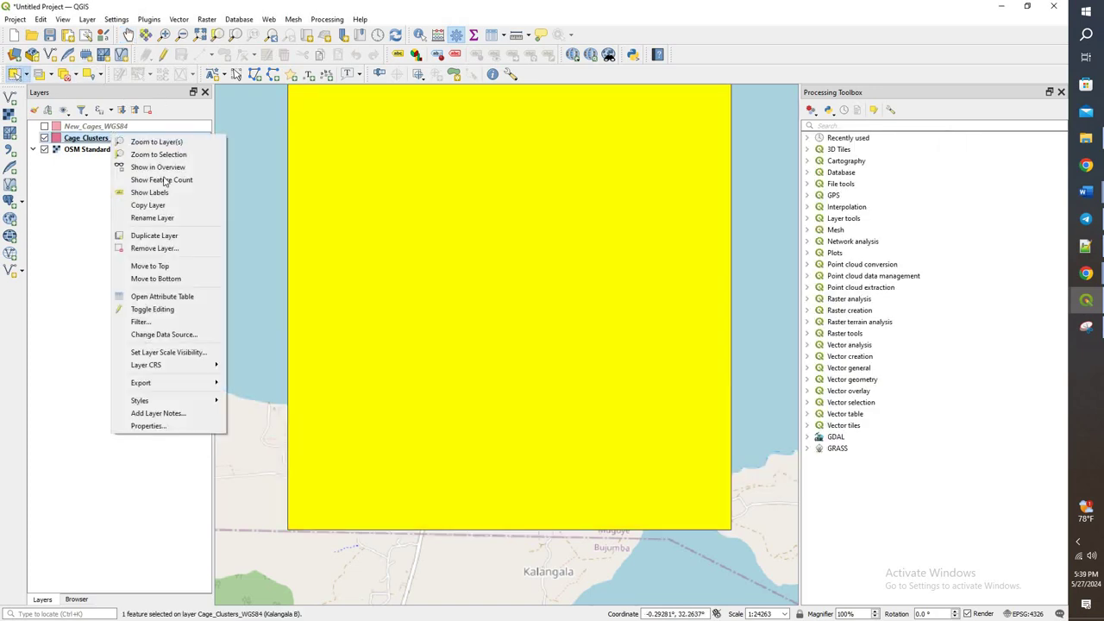
pyautogui.click(161, 298)
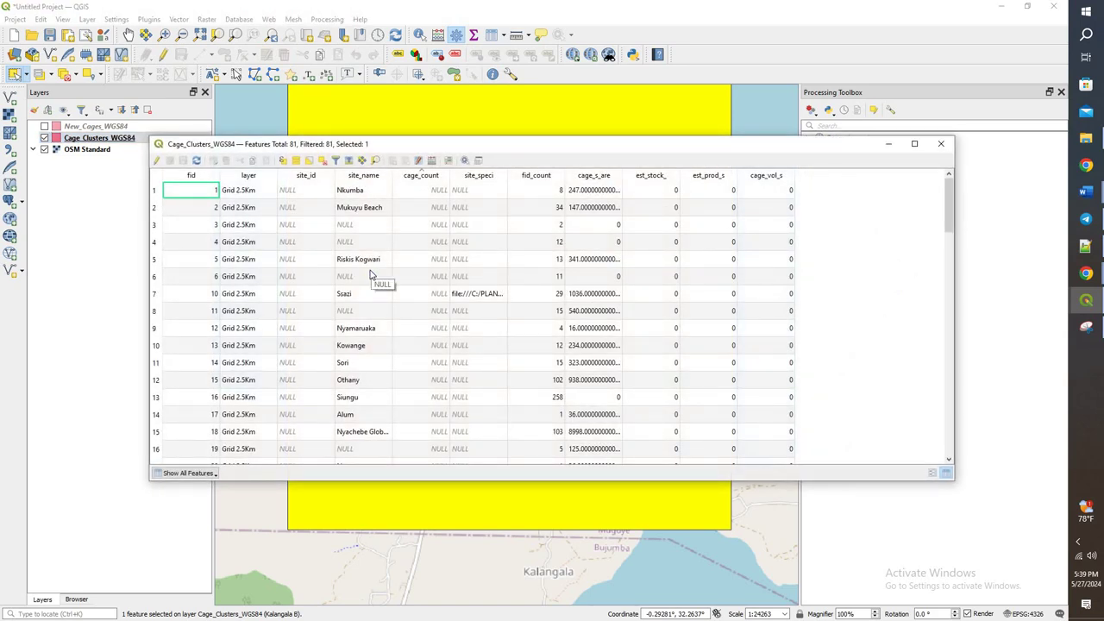
pyautogui.click(186, 474)
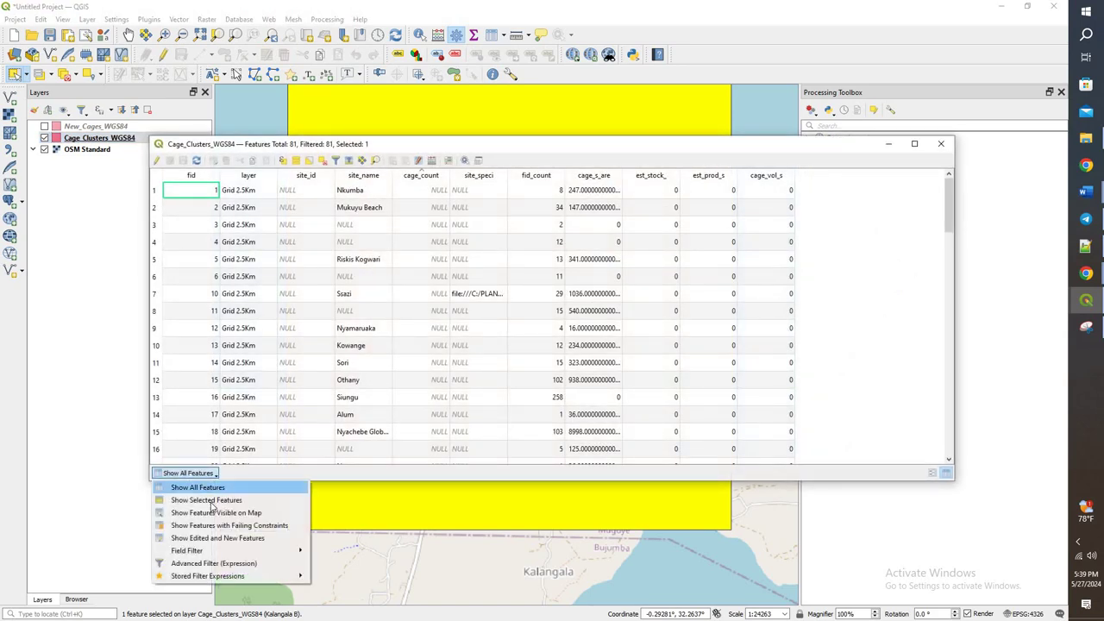
pyautogui.click(190, 493)
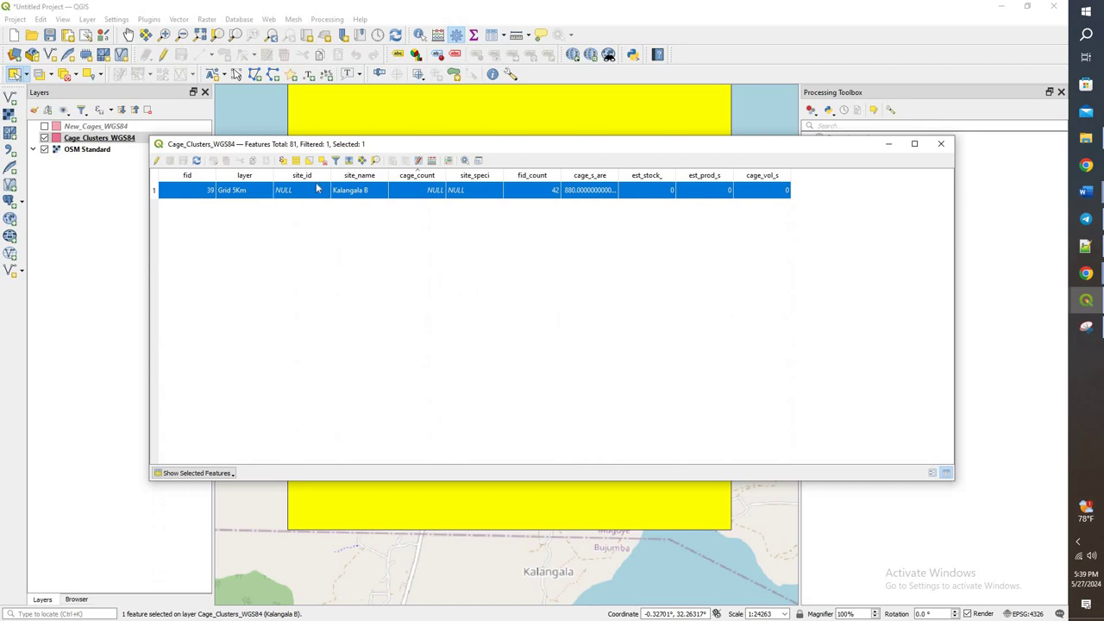
# Move the attribute table aside to reveal the Kalangala cages on the map
pyautogui.moveTo(495, 149); pyautogui.dragTo(519, 345)
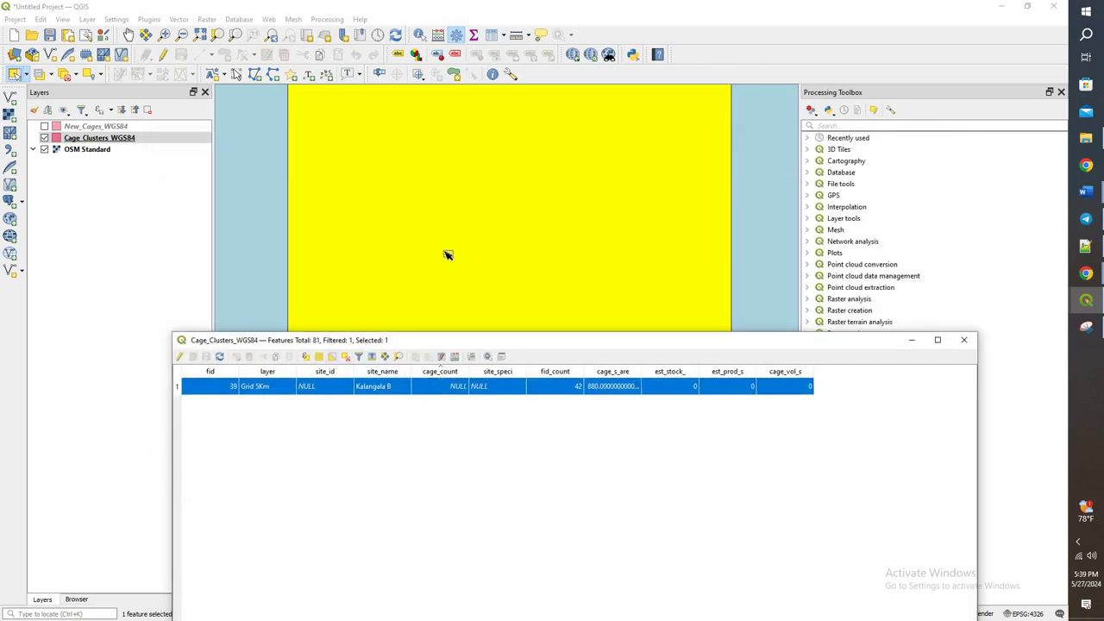
pyautogui.scroll(-1, 446, 254)
pyautogui.moveTo(776, 340); pyautogui.dragTo(807, 409)
pyautogui.click(44, 126)
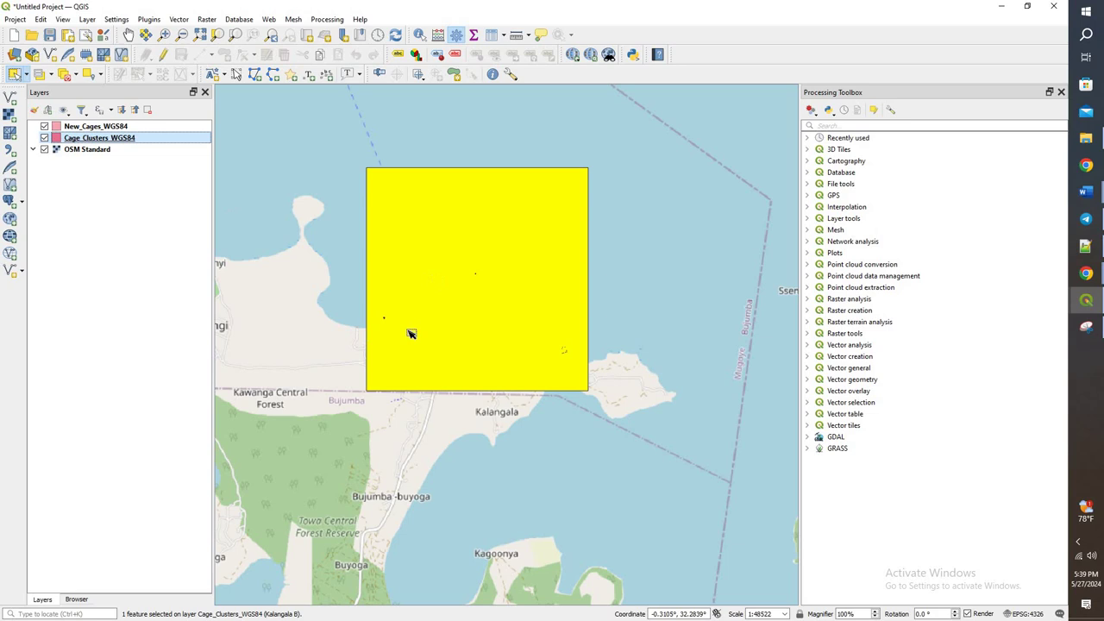
pyautogui.scroll(7, 376, 310)
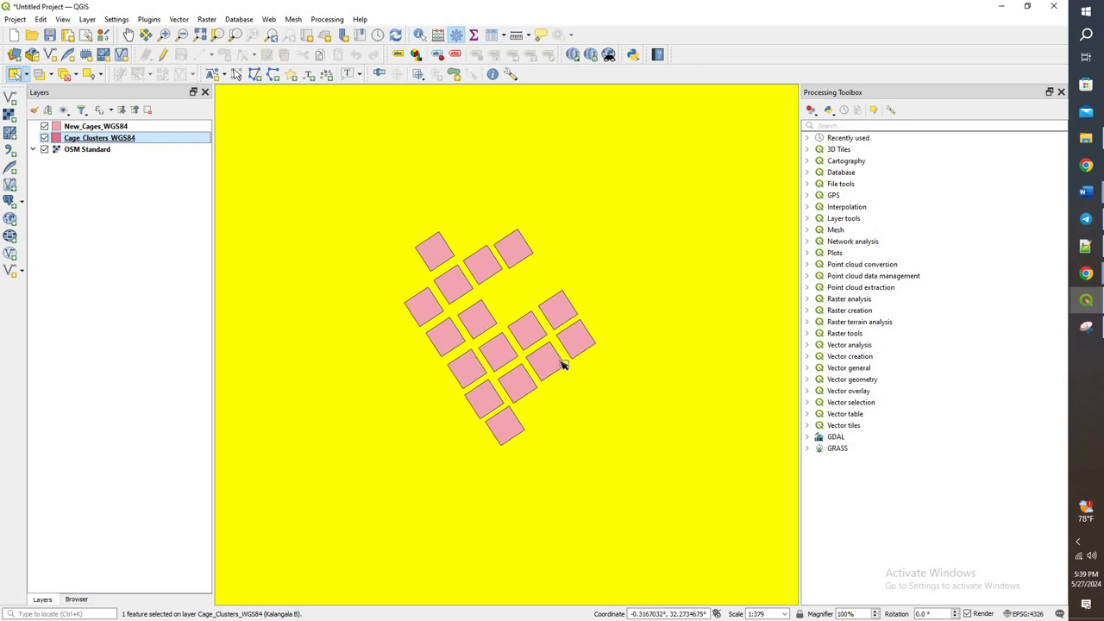
pyautogui.scroll(-7, 552, 366)
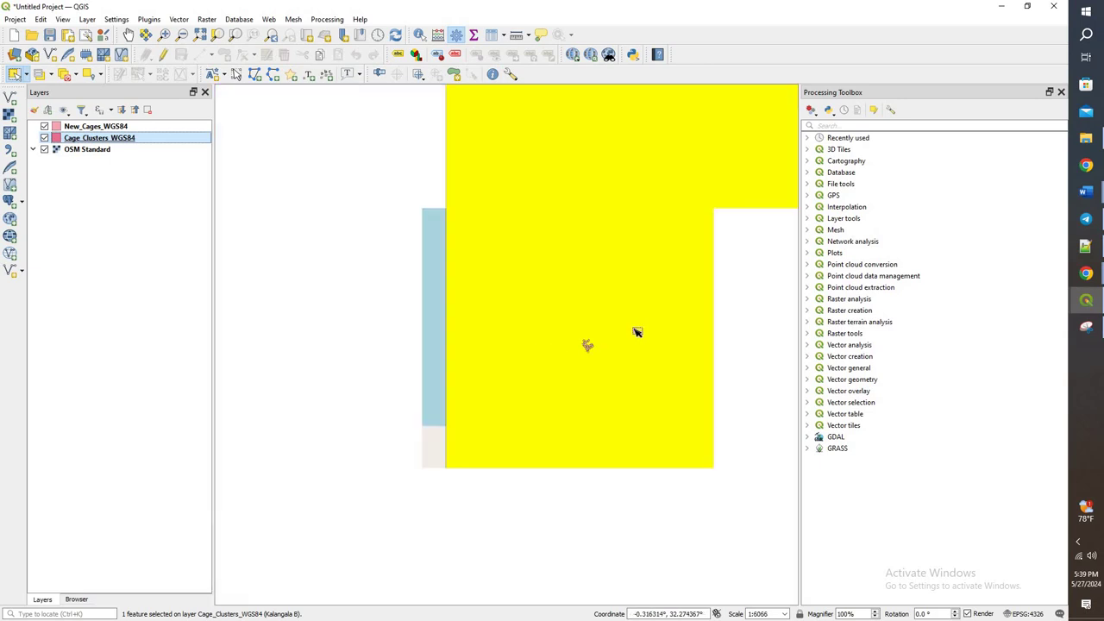
pyautogui.scroll(6, 724, 272)
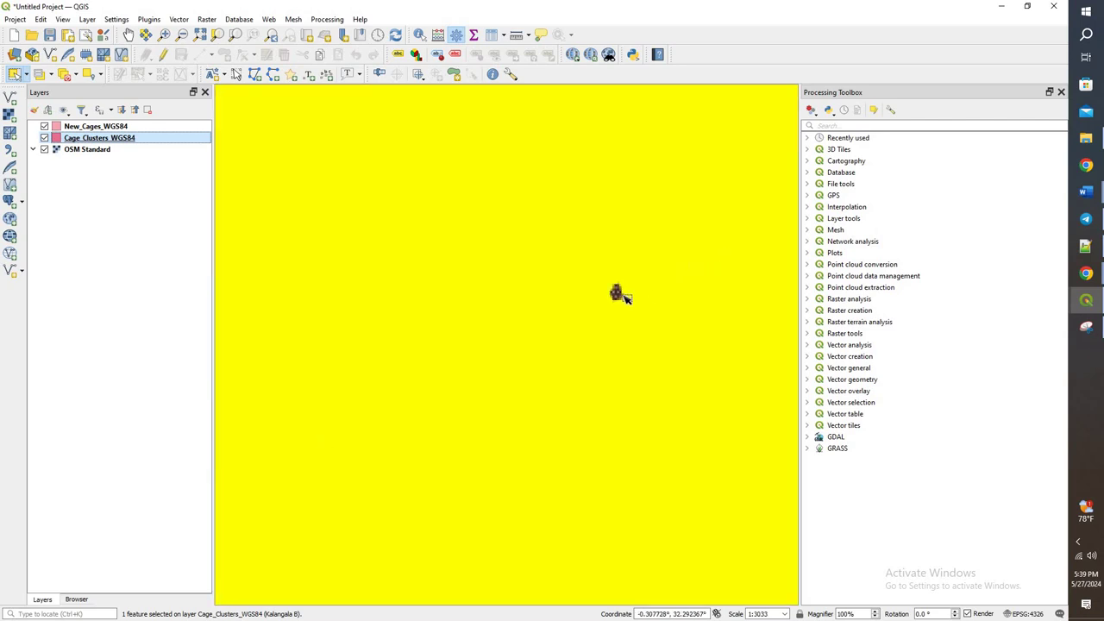
pyautogui.scroll(1, 625, 294)
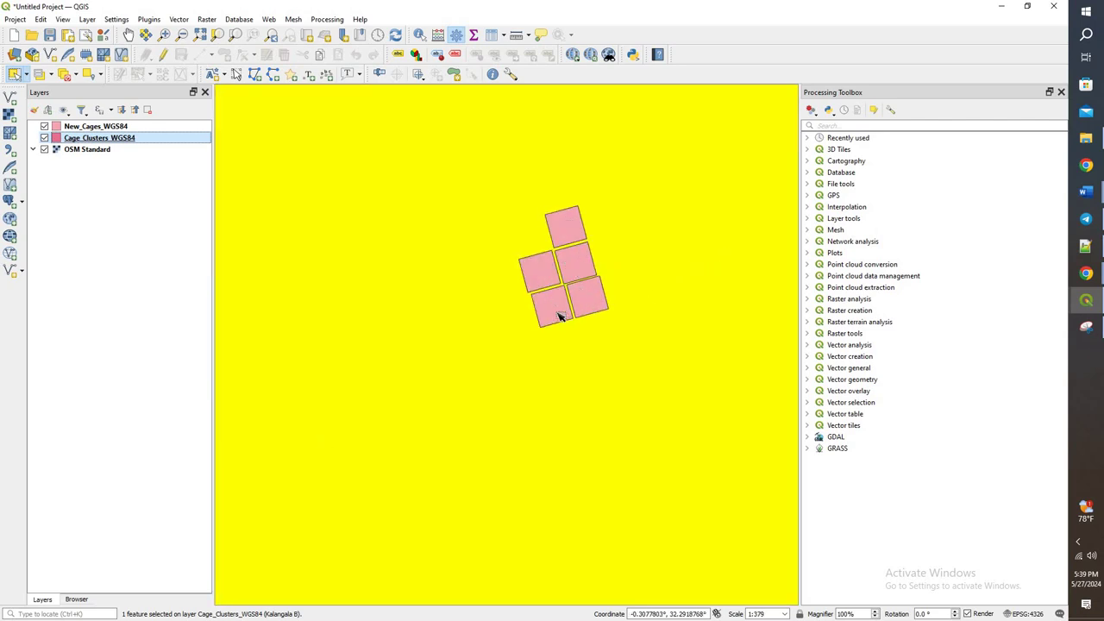
pyautogui.scroll(-8, 581, 308)
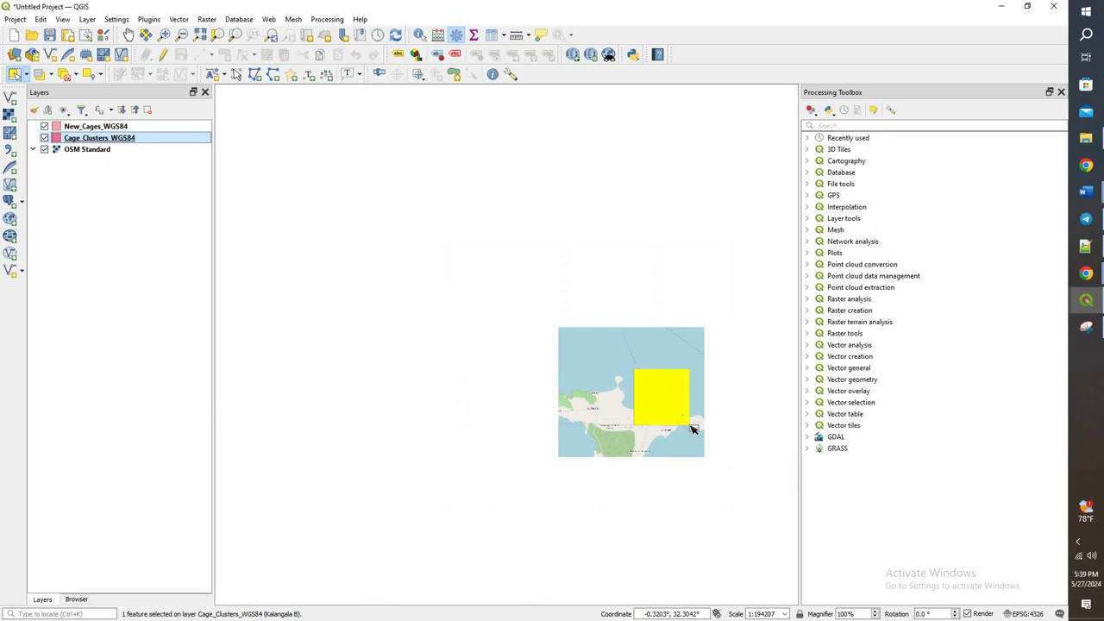
pyautogui.scroll(7, 699, 412)
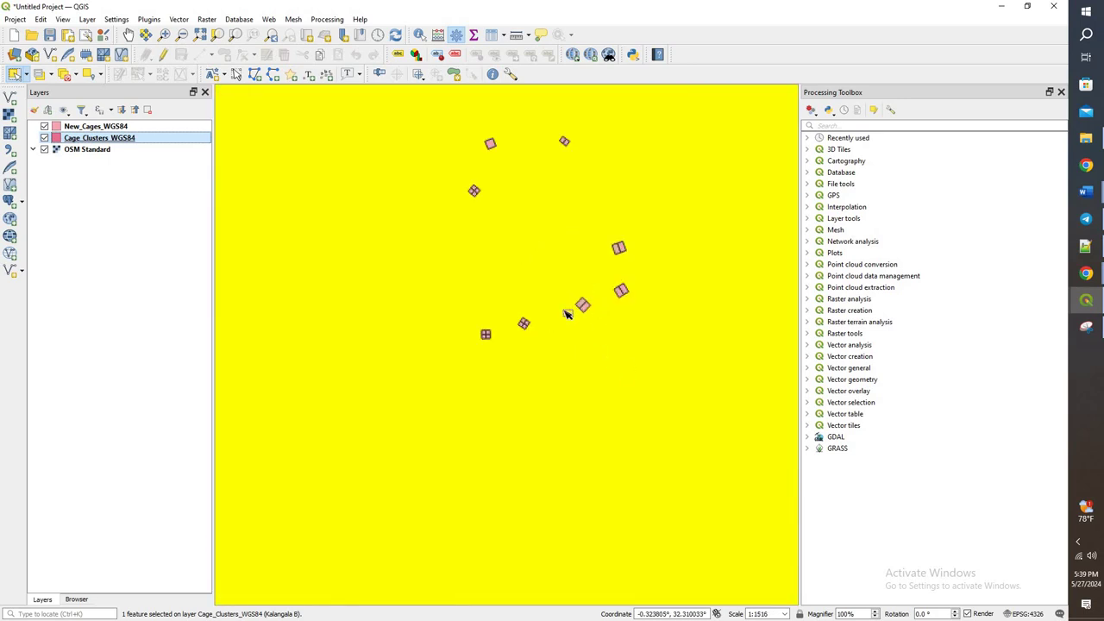
pyautogui.scroll(-1, 531, 284)
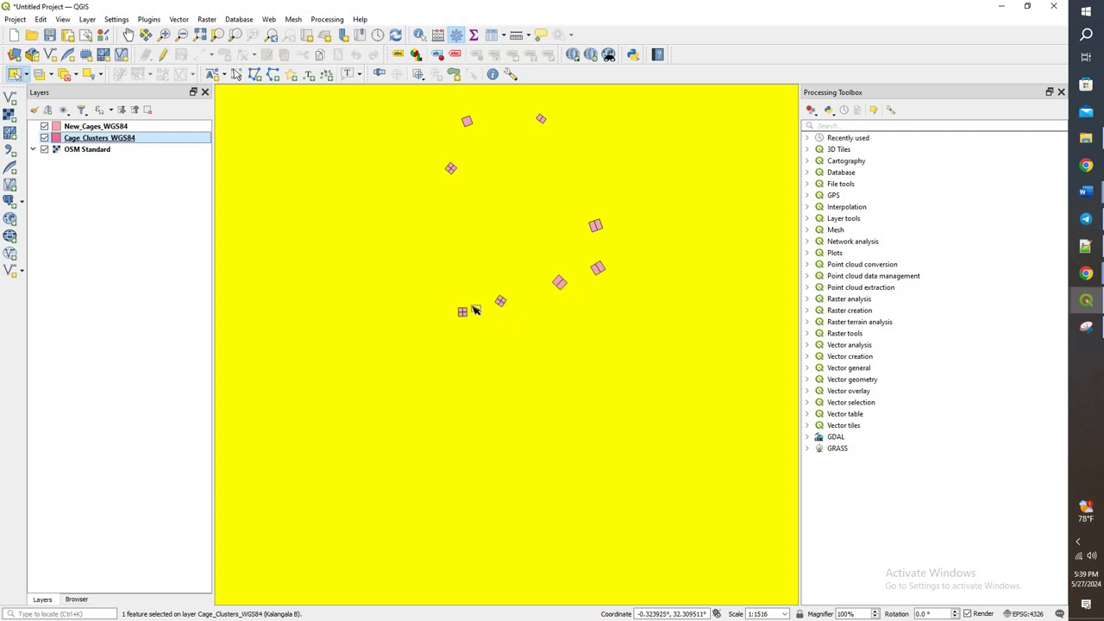
pyautogui.scroll(-3, 440, 320)
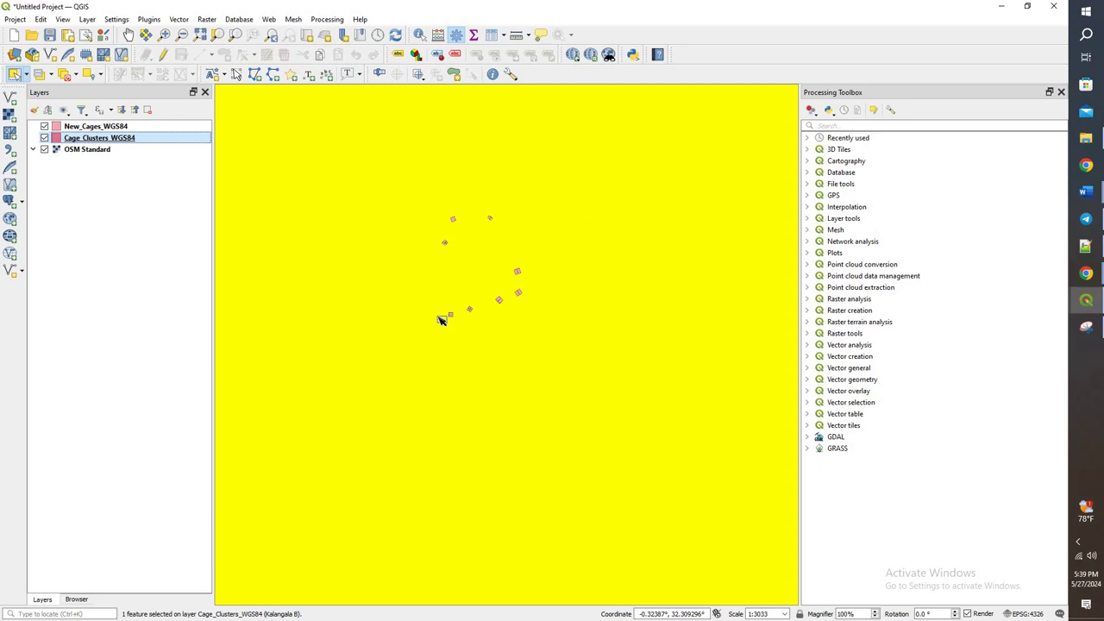
# Edit the Kalangala B row so its cage_count changes from NULL to 42
pyautogui.rightClick(86, 144)
pyautogui.click(121, 300)
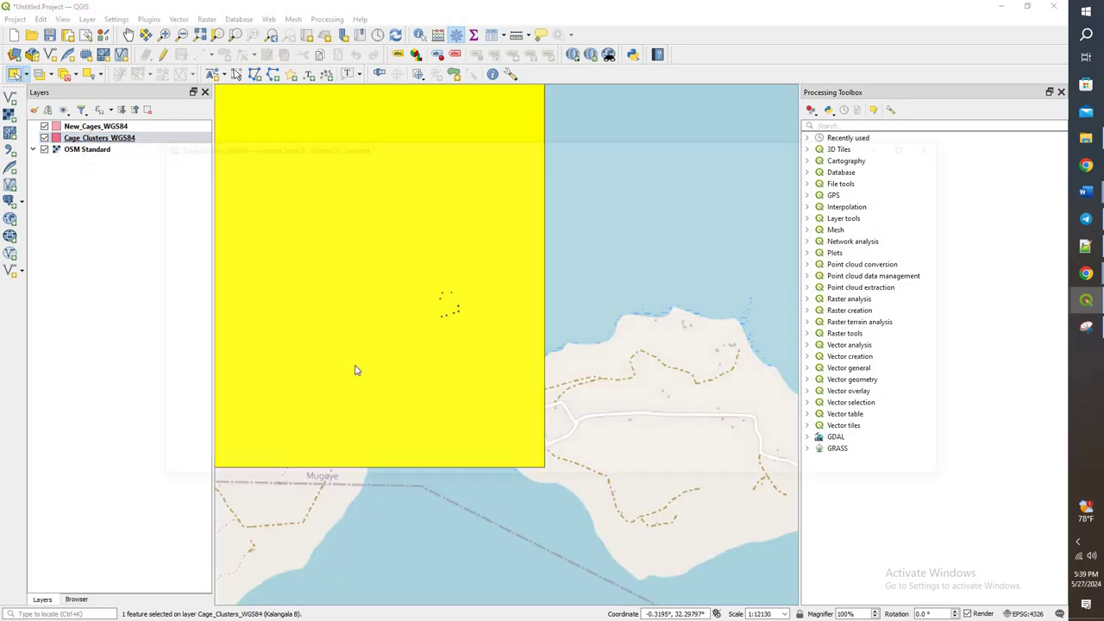
pyautogui.click(186, 472)
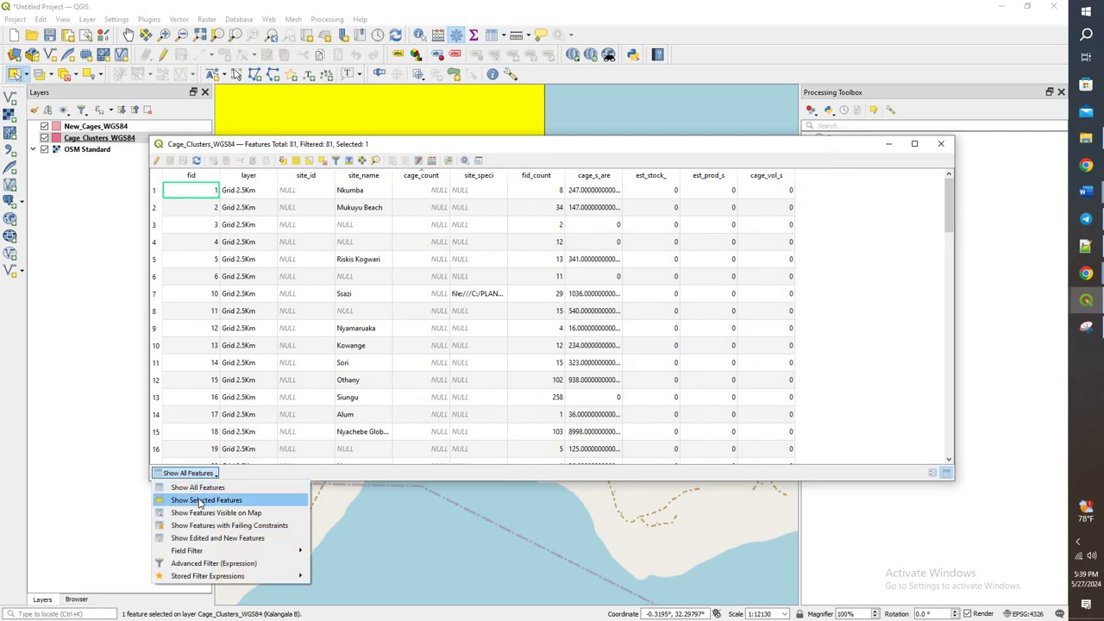
pyautogui.click(203, 500)
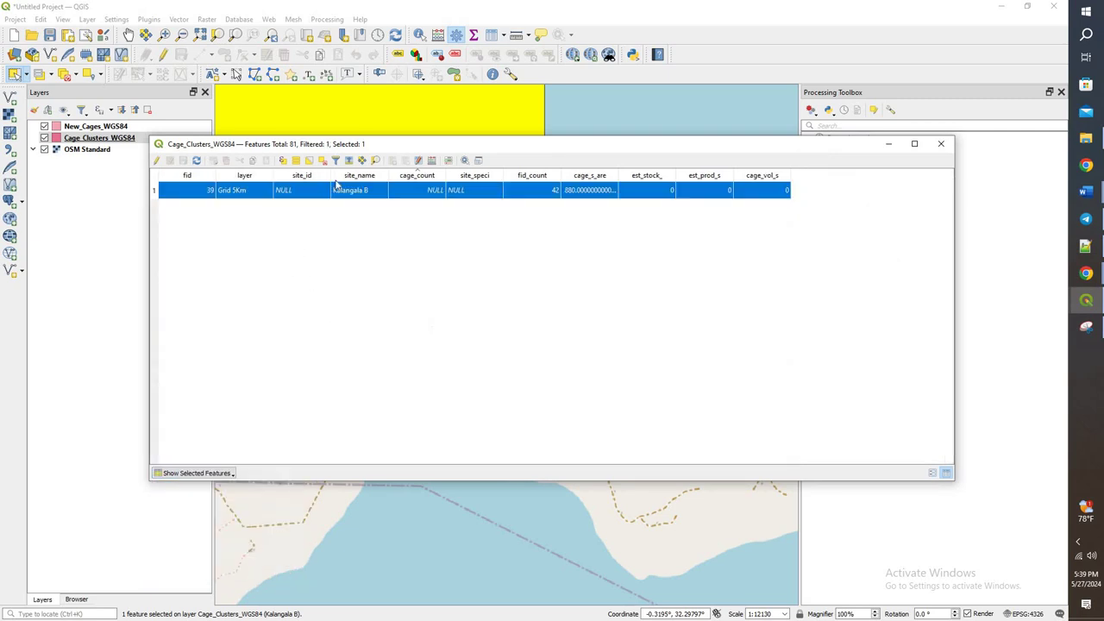
pyautogui.click(428, 191)
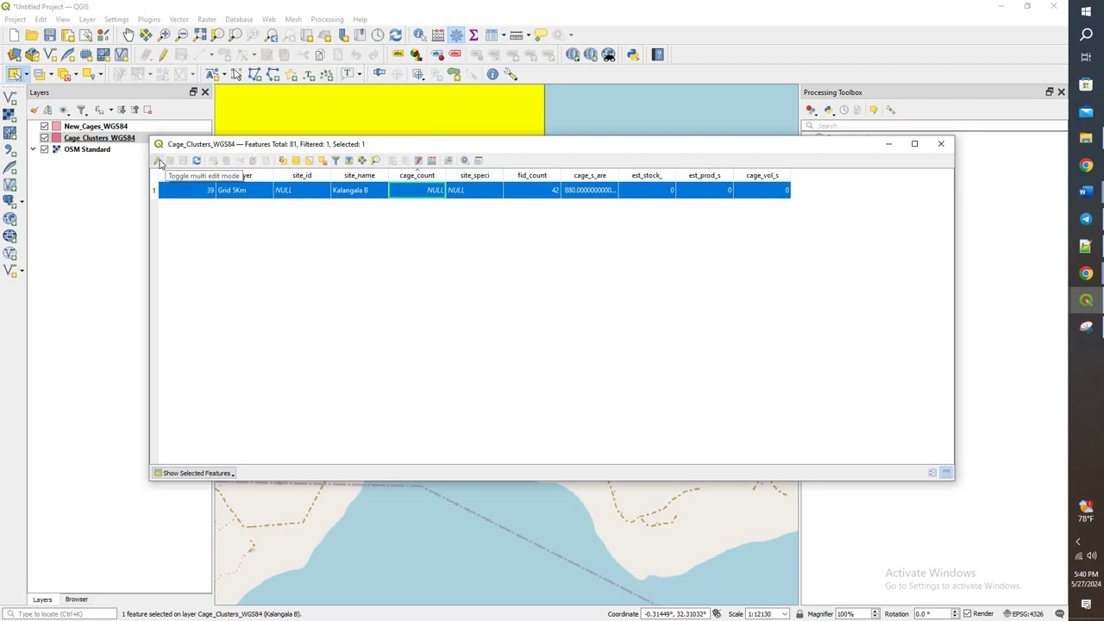
pyautogui.click(158, 161)
pyautogui.doubleClick(430, 208)
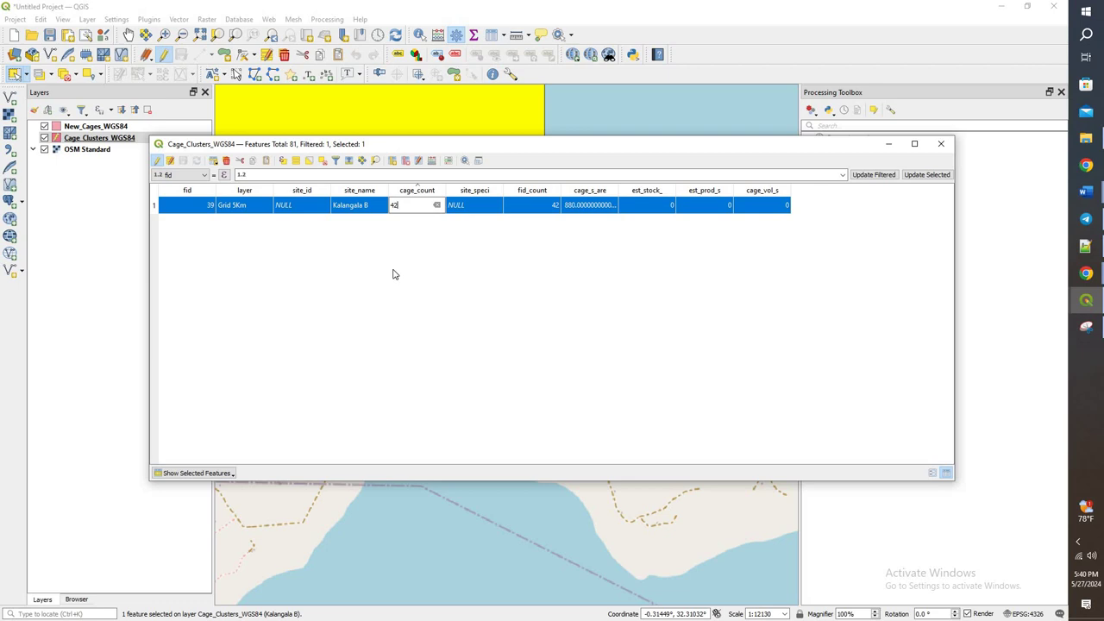
pyautogui.press('Return')
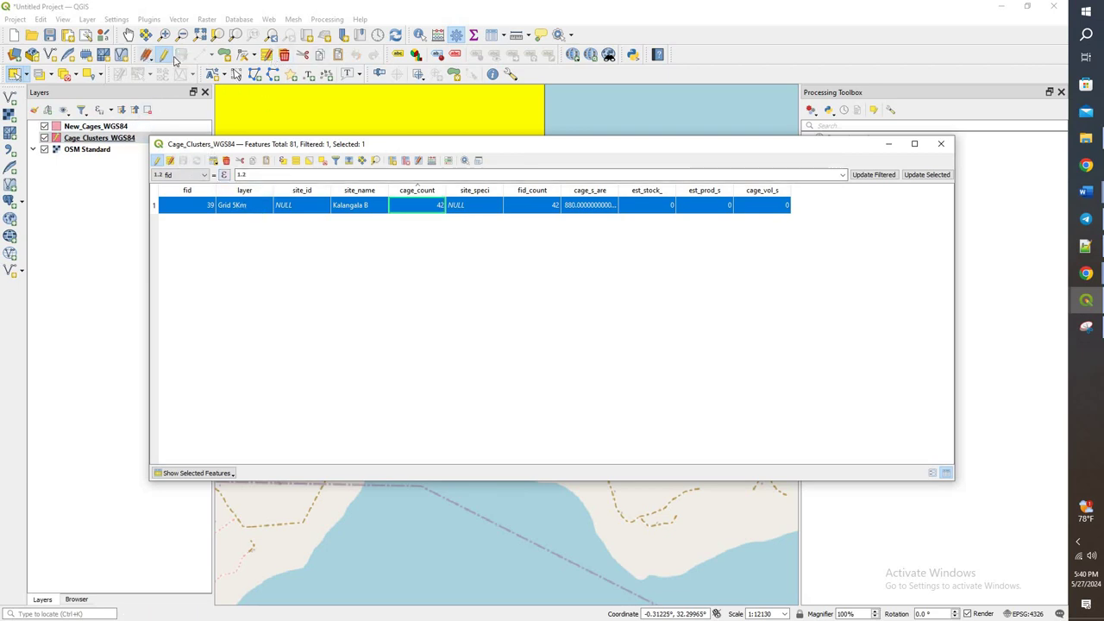
pyautogui.click(189, 142)
# Pan the map to centre the Kalangala cage cluster
pyautogui.scroll(-1, 419, 209)
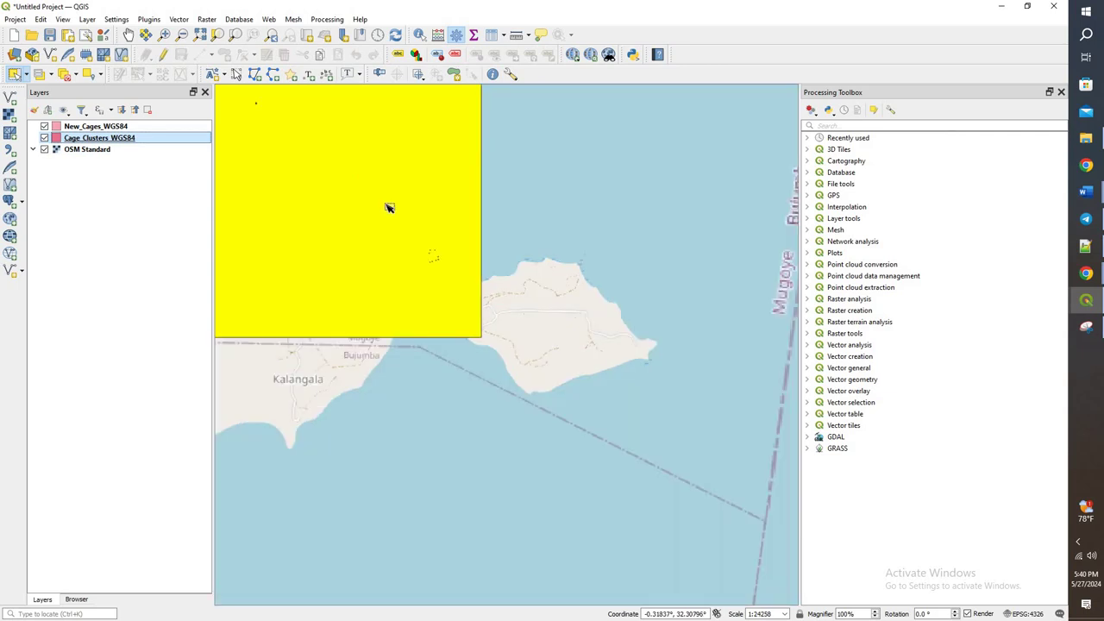
pyautogui.scroll(-1, 556, 177)
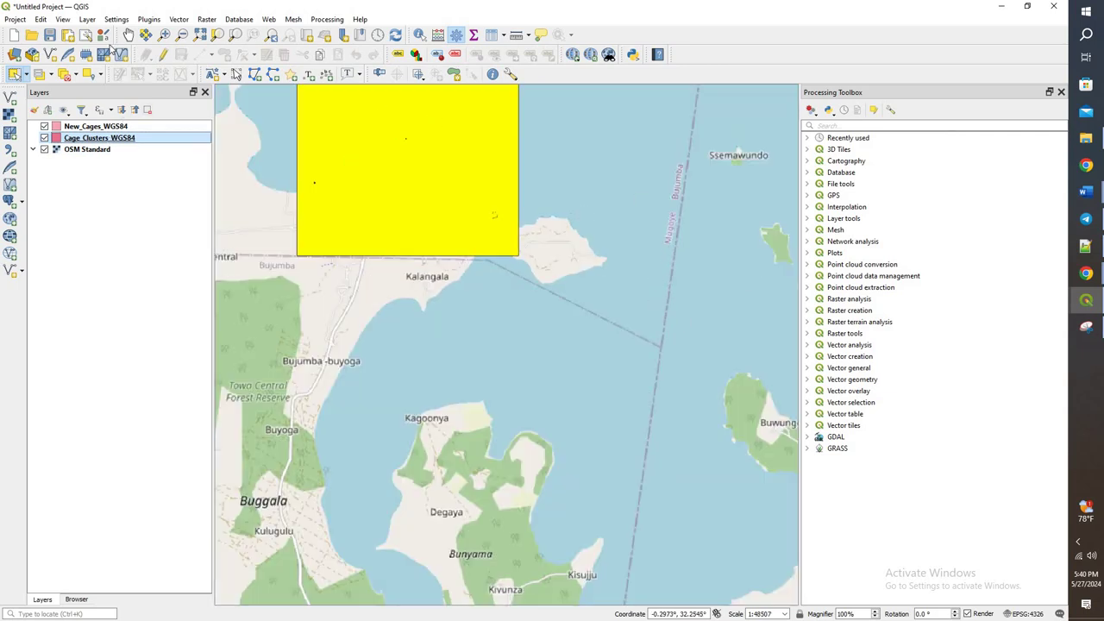
pyautogui.click(127, 34)
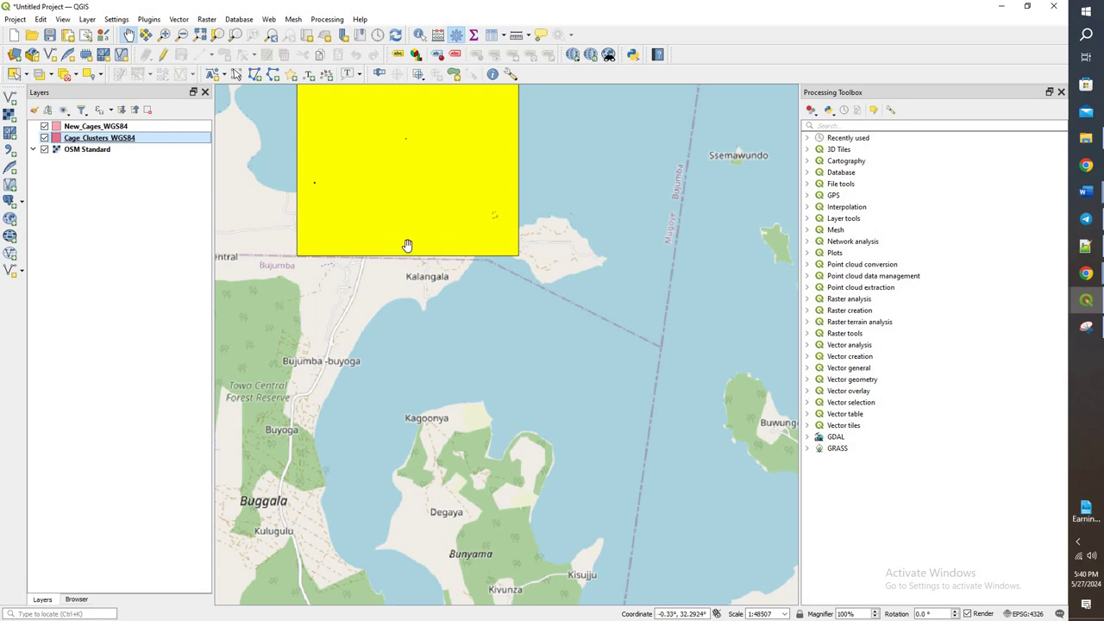
pyautogui.moveTo(434, 295); pyautogui.dragTo(458, 359)
pyautogui.scroll(2, 393, 263)
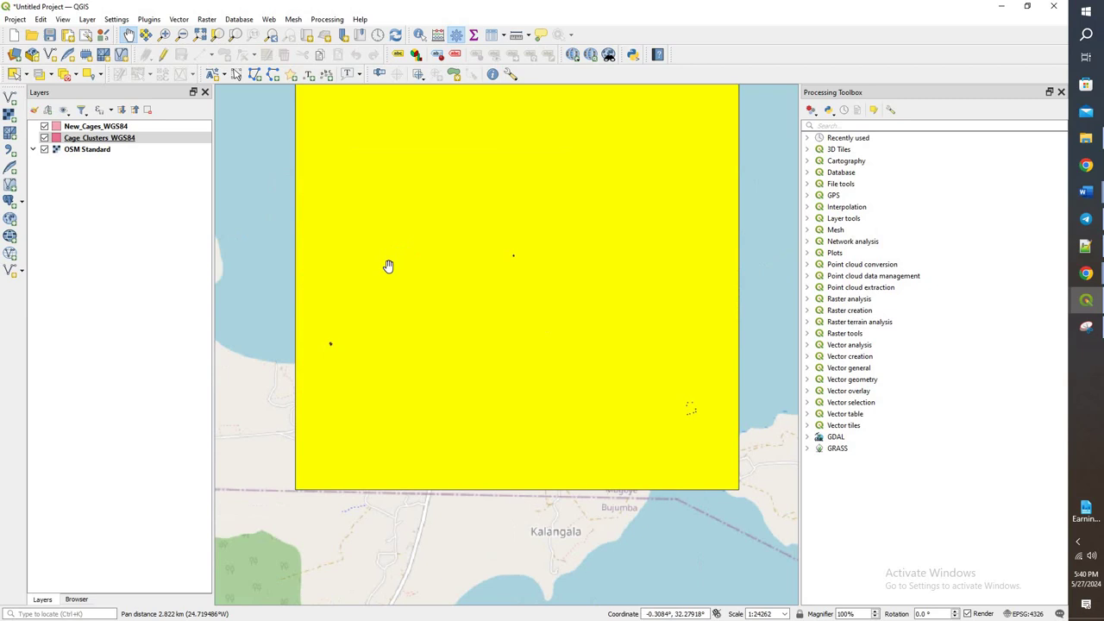
pyautogui.moveTo(388, 274); pyautogui.dragTo(430, 256)
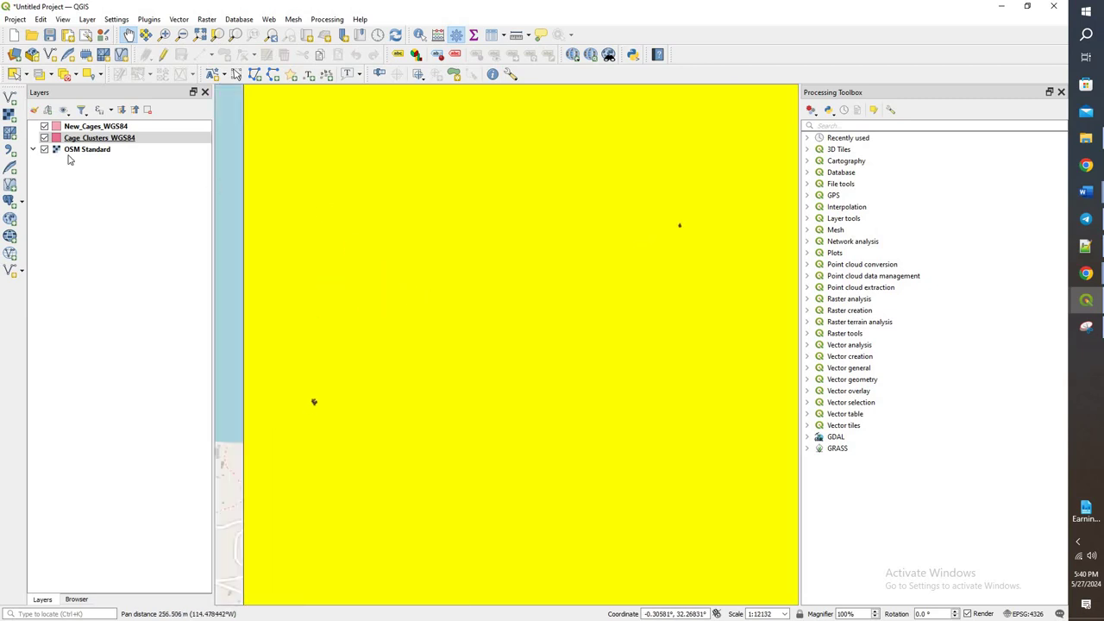
# Hide Cage_Clusters_WGS84 and box-select the 21 New_Cages_WGS84 cages in the bay
pyautogui.click(44, 138)
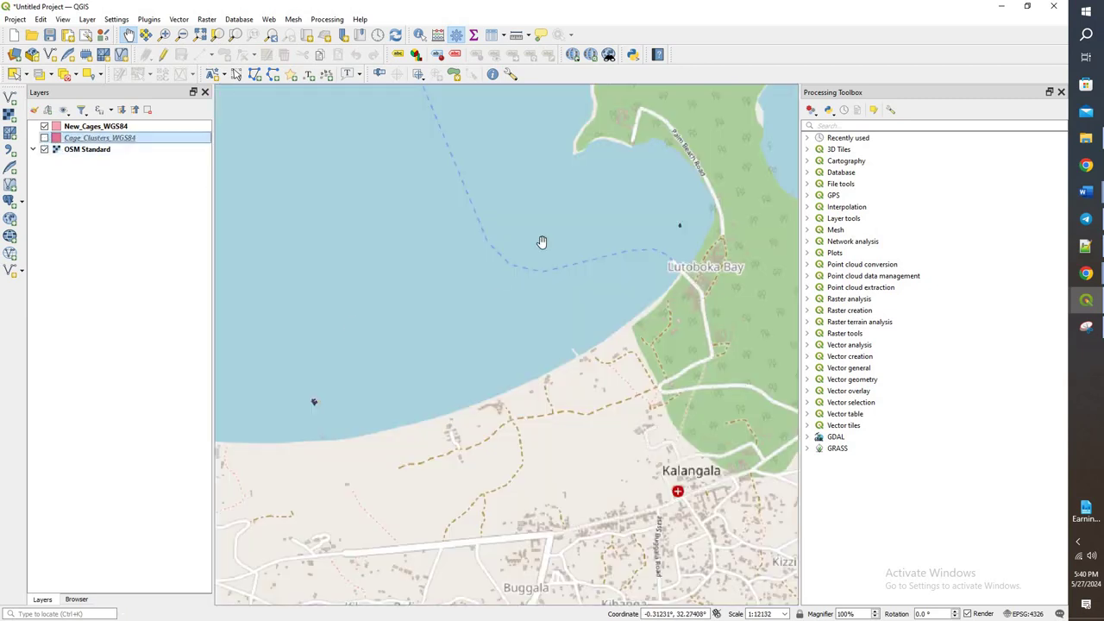
pyautogui.click(73, 126)
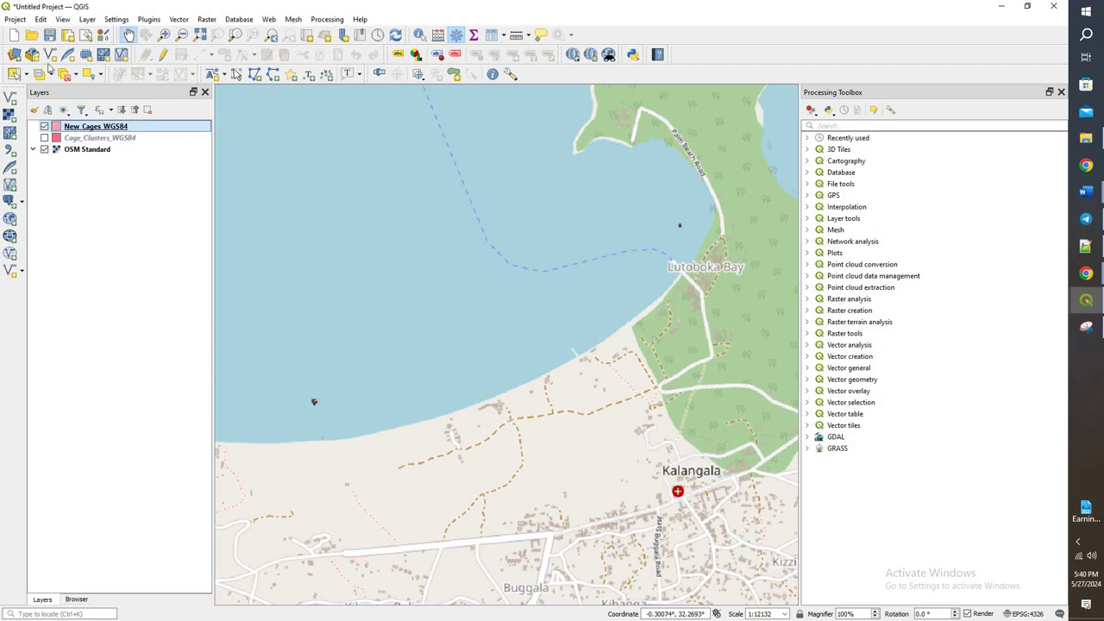
pyautogui.click(14, 74)
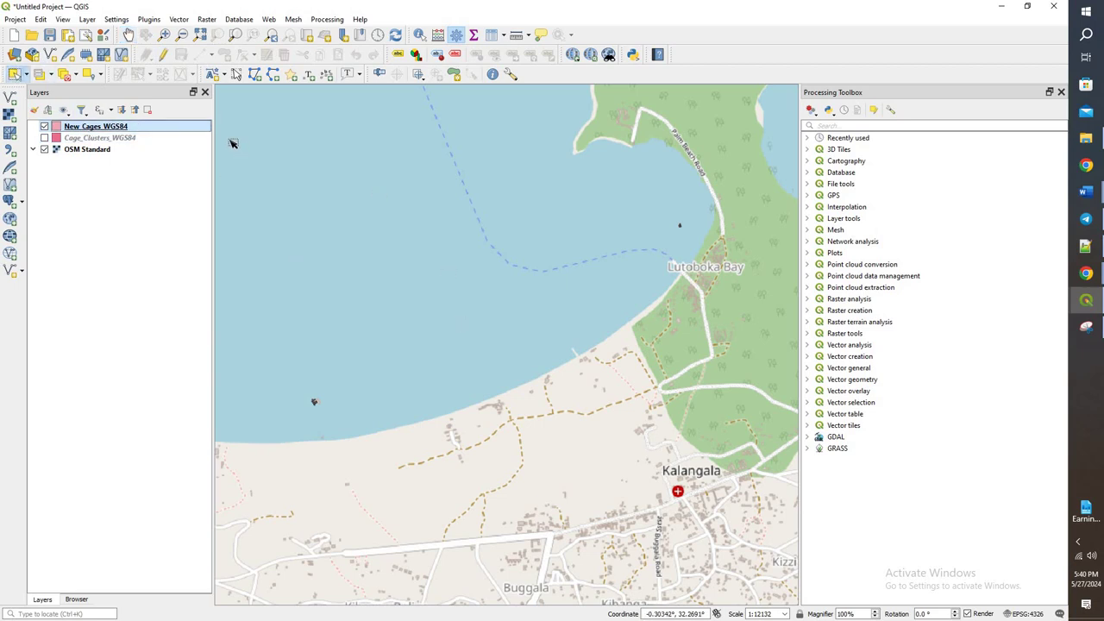
pyautogui.moveTo(230, 141); pyautogui.dragTo(712, 472)
pyautogui.scroll(1, 325, 474)
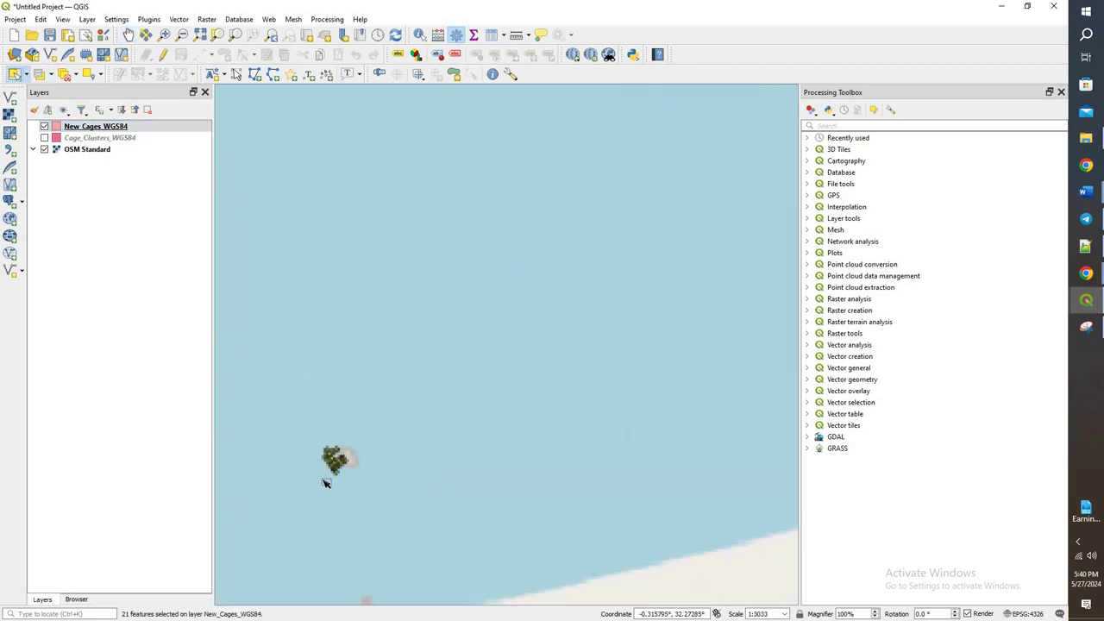
pyautogui.scroll(-2, 367, 461)
pyautogui.scroll(1, 367, 461)
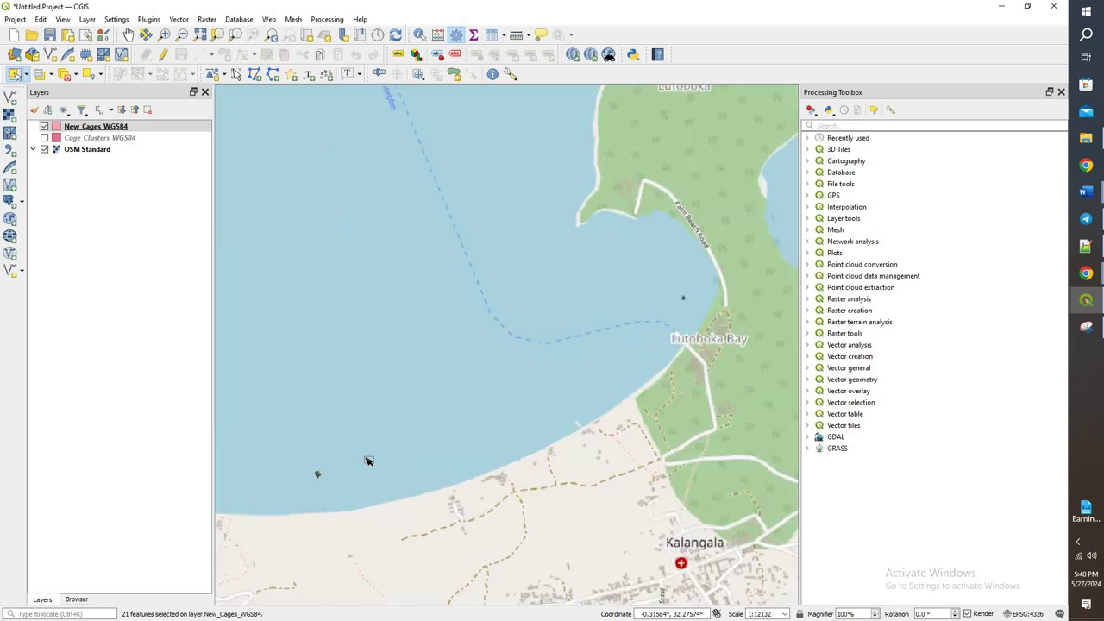
pyautogui.scroll(1, 367, 462)
pyautogui.scroll(-1, 365, 458)
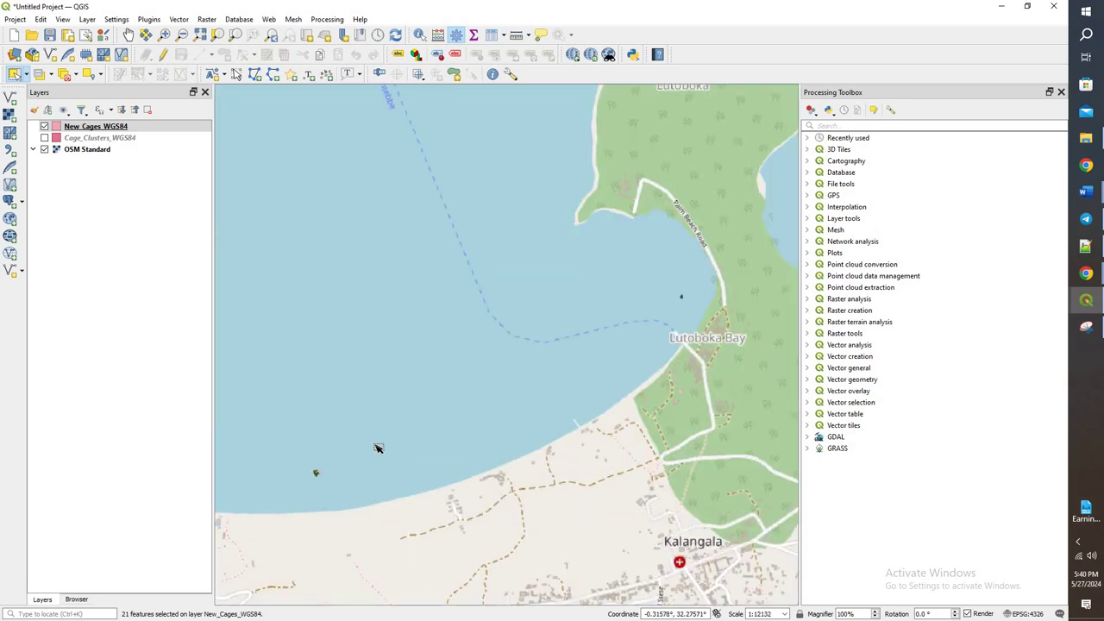
# Export the selected cages to Selected_Cages.shp in EPSG:3857, overwriting the existing file
pyautogui.rightClick(87, 130)
pyautogui.moveTo(140, 362)
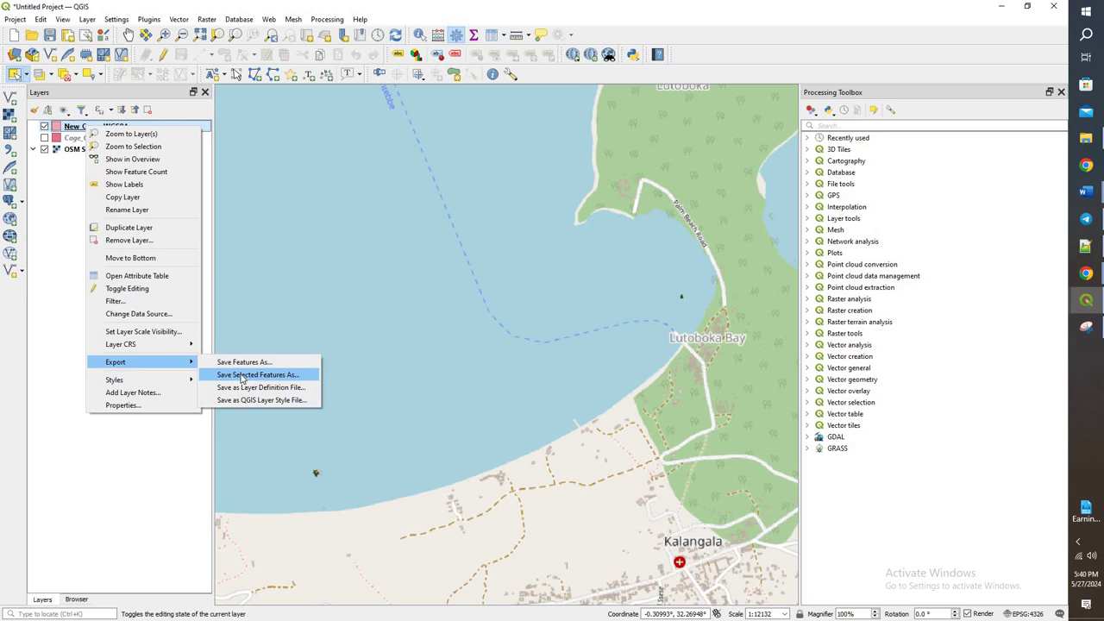
pyautogui.click(262, 375)
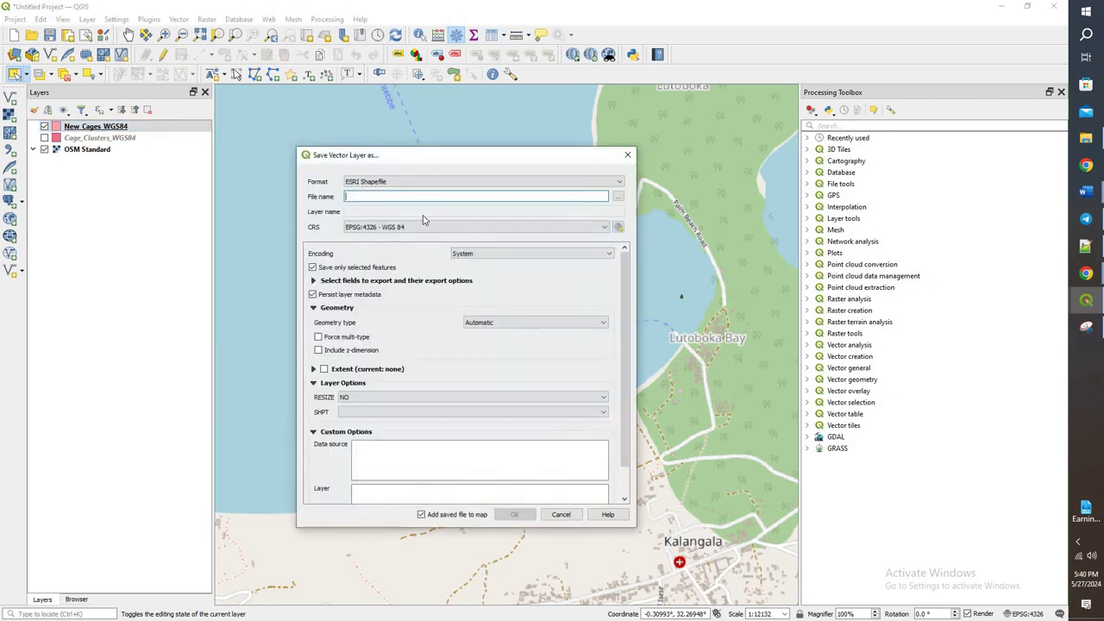
pyautogui.click(569, 230)
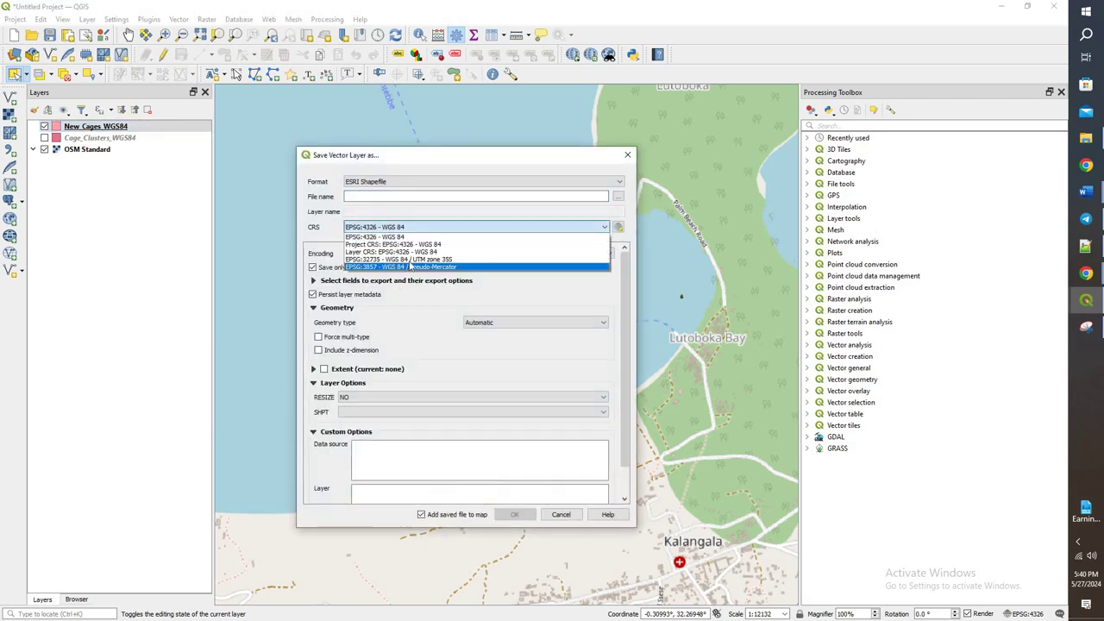
pyautogui.click(409, 269)
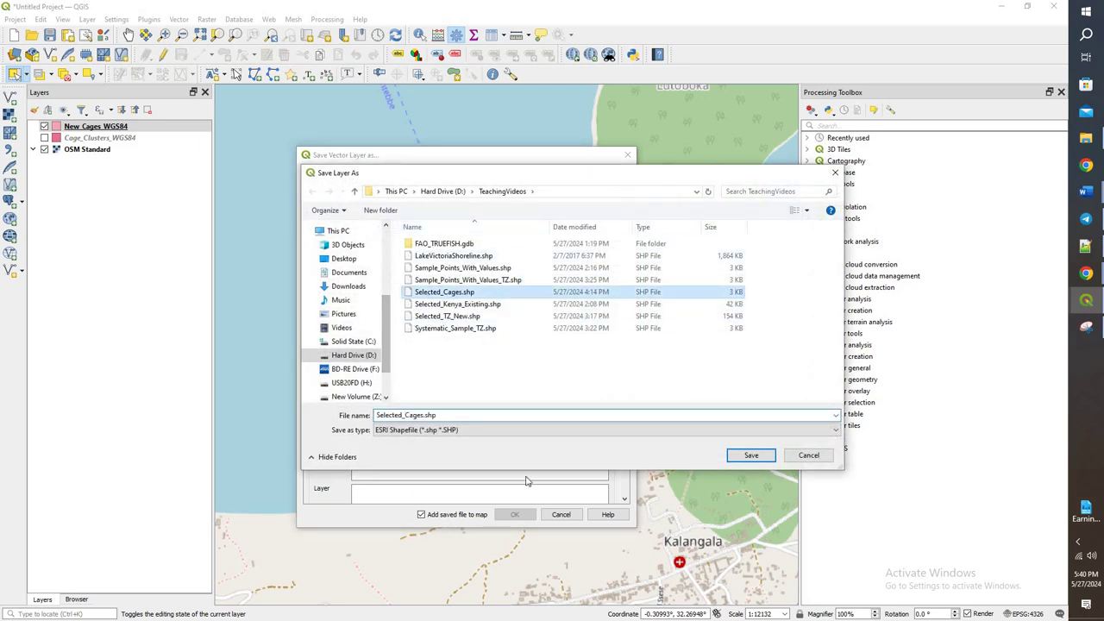
pyautogui.click(750, 456)
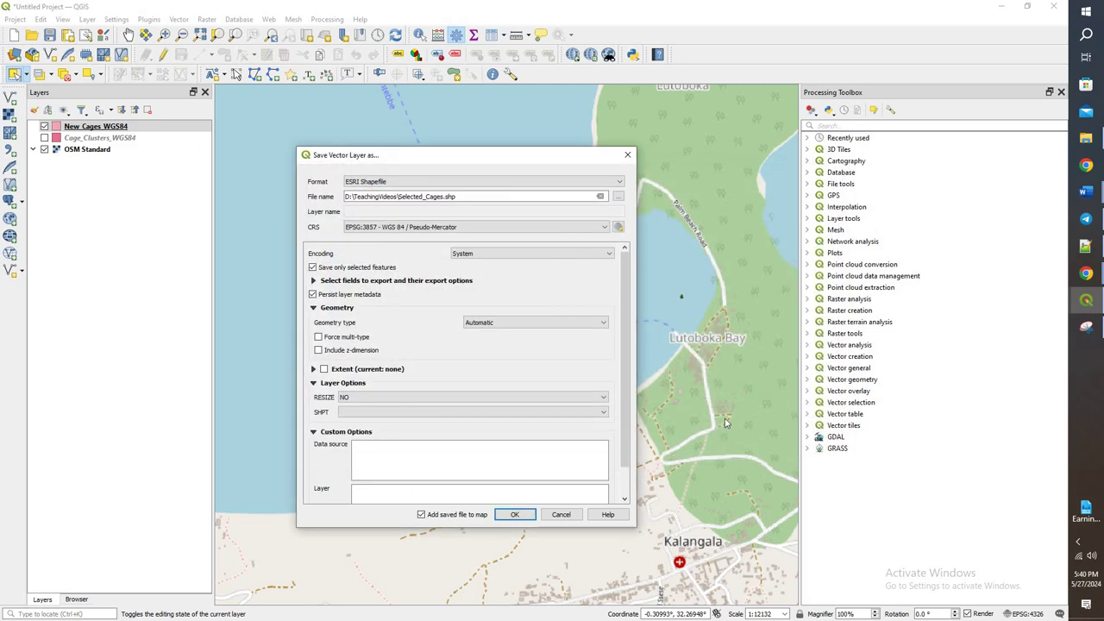
pyautogui.click(515, 515)
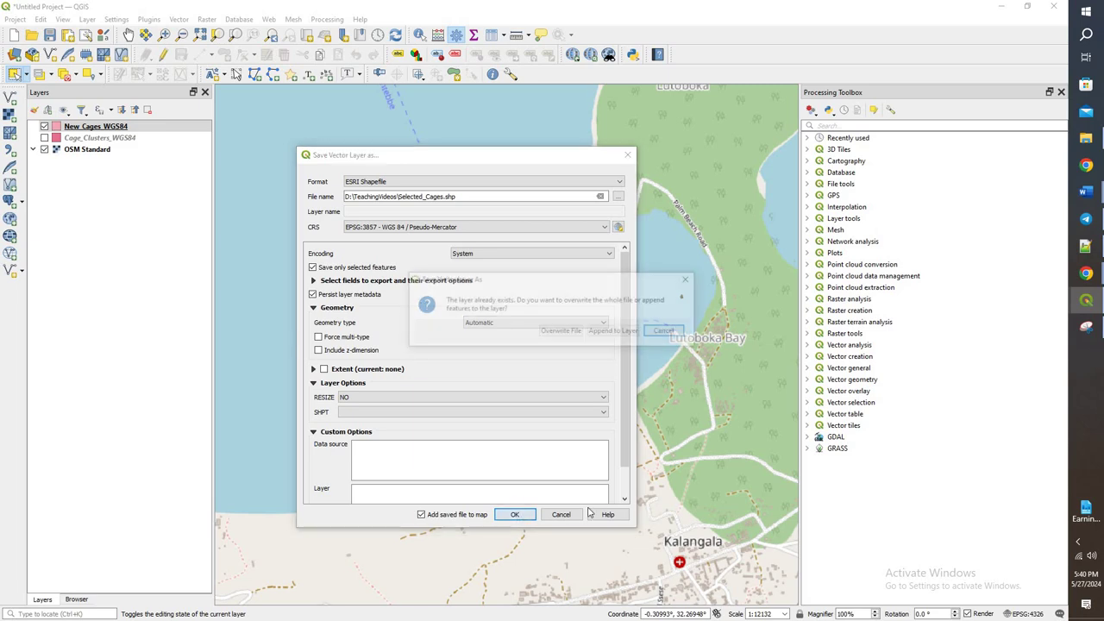
pyautogui.click(563, 332)
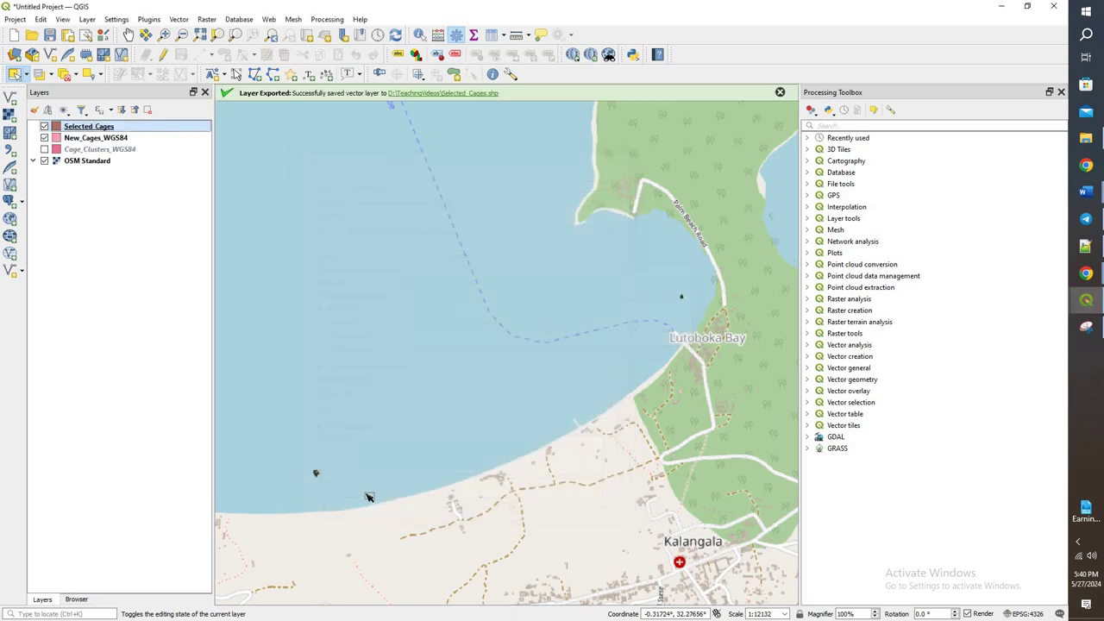
# Hide the New_Cages_WGS84 layer
pyautogui.click(44, 138)
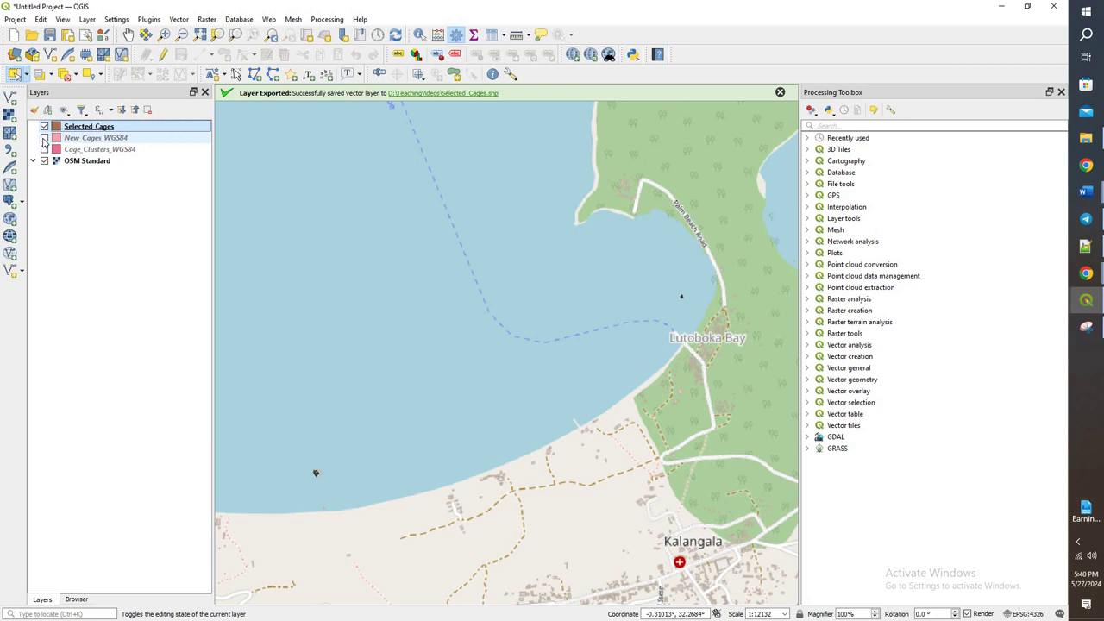
pyautogui.scroll(1, 314, 500)
pyautogui.scroll(-1, 314, 500)
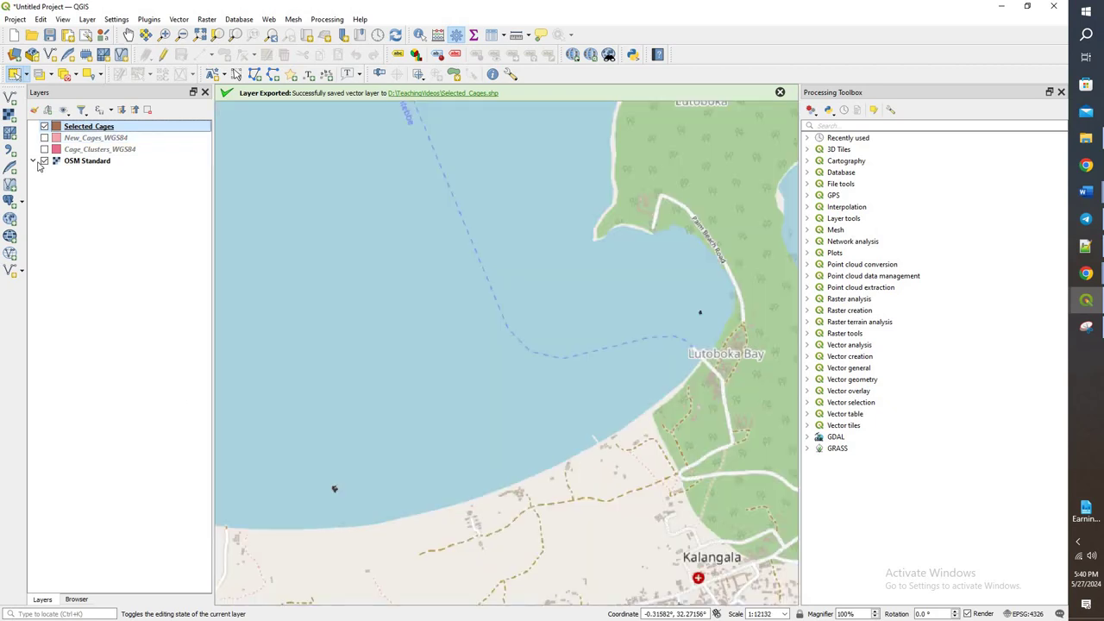
# Remove the New_Cages_WGS84 layer from the project
pyautogui.rightClick(89, 138)
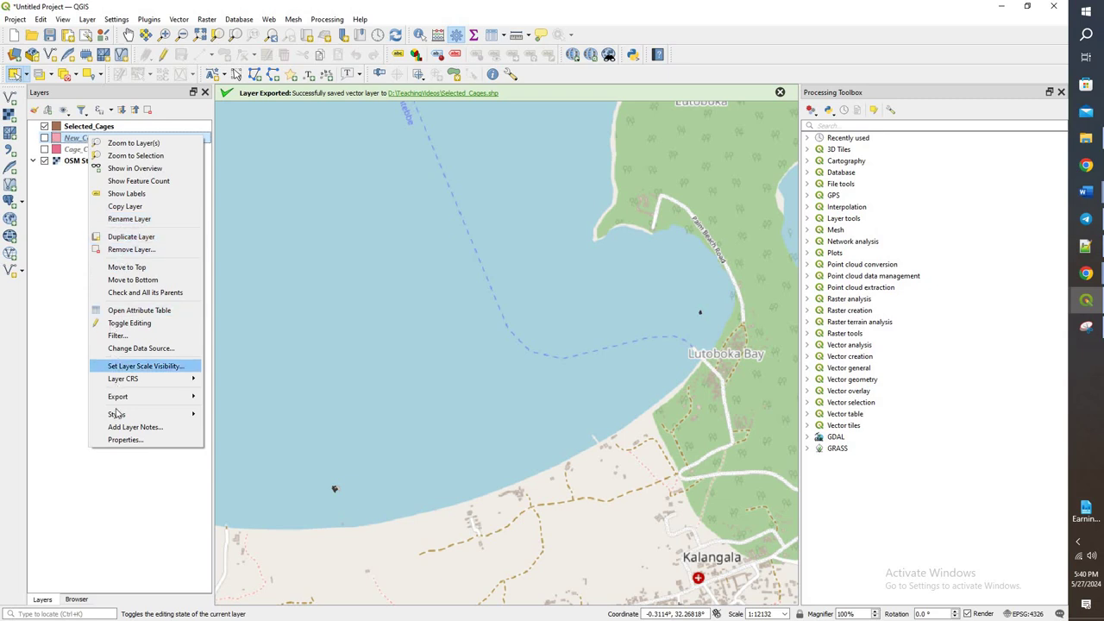
pyautogui.click(139, 249)
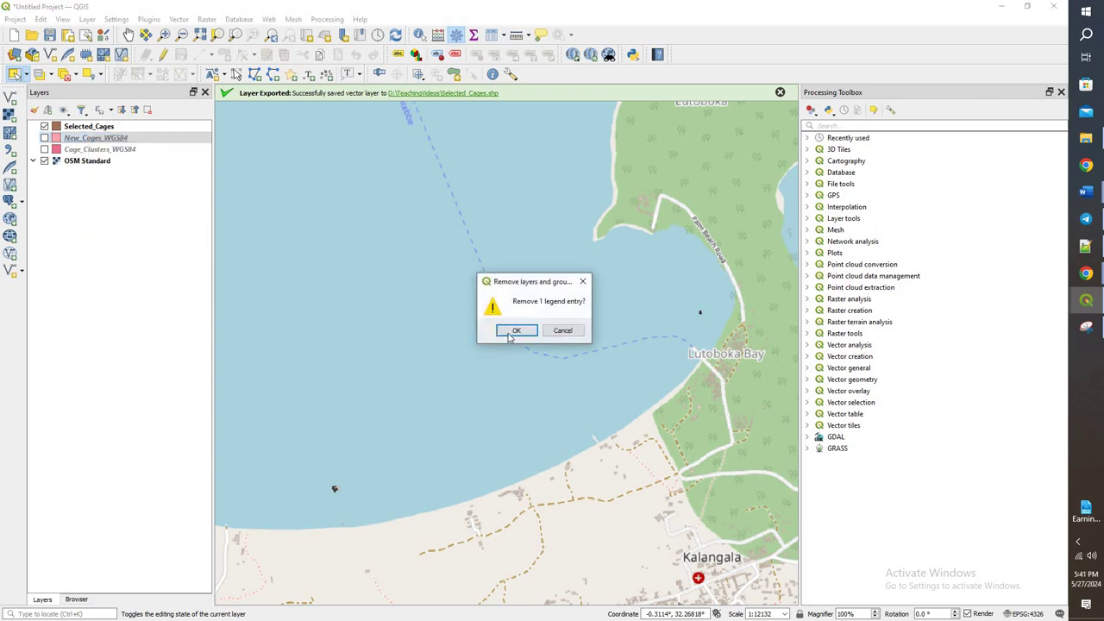
pyautogui.click(512, 333)
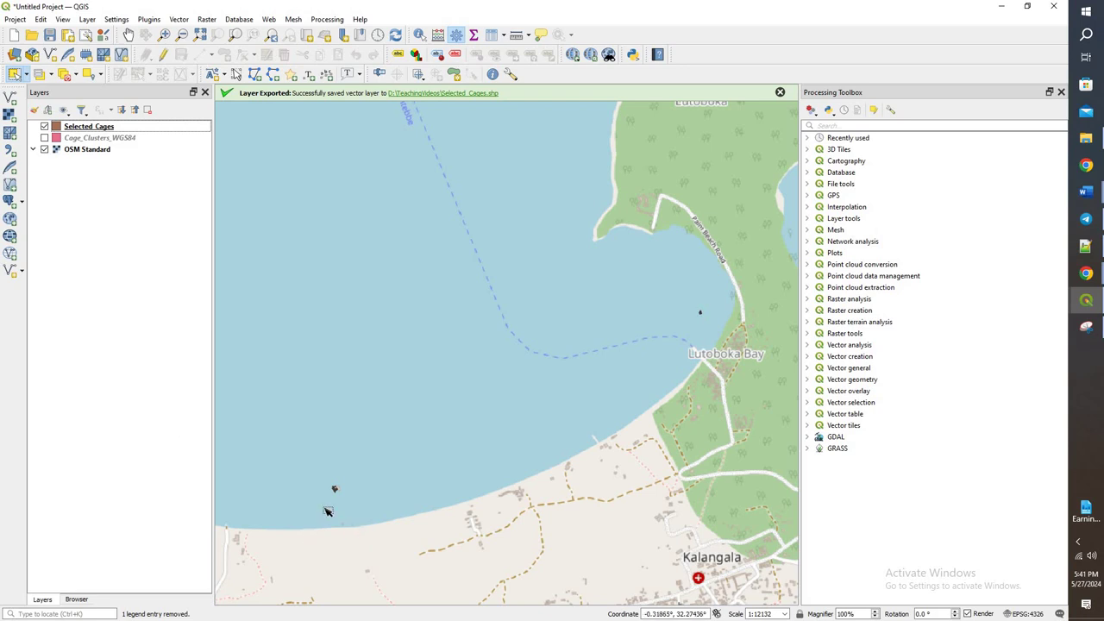
# Zoom in closely on the cage cluster in the lake
pyautogui.scroll(2, 333, 512)
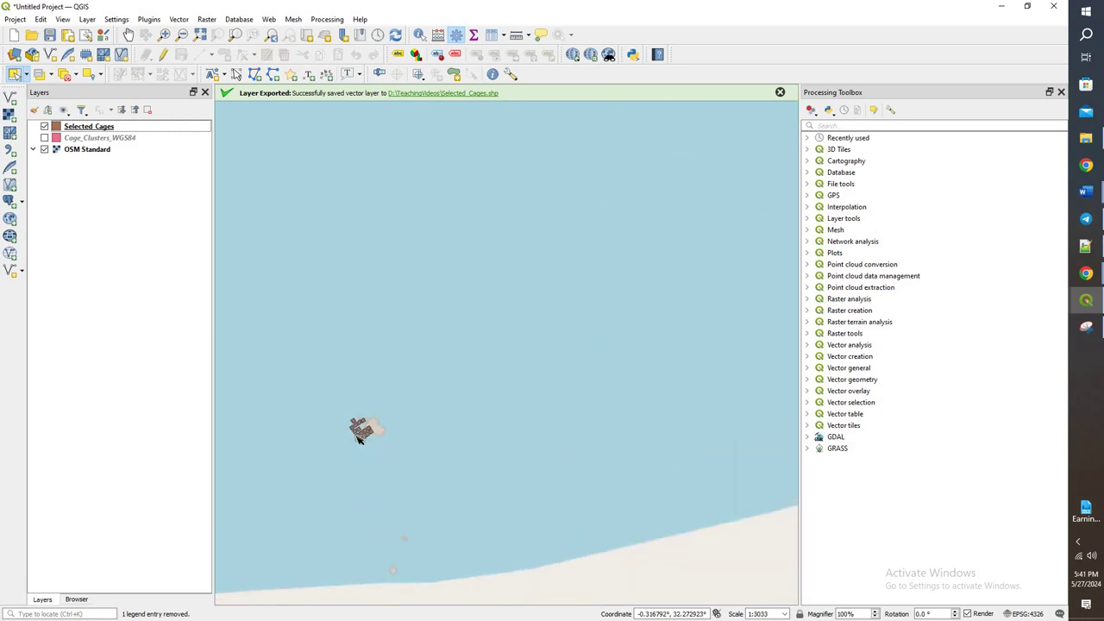
pyautogui.scroll(1, 358, 437)
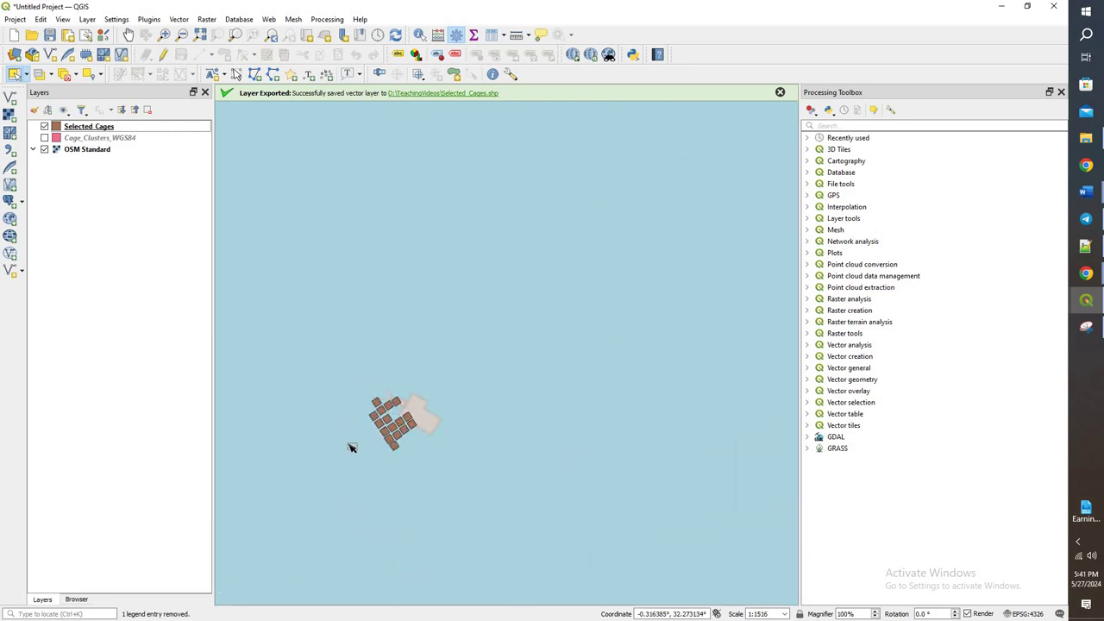
pyautogui.click(87, 19)
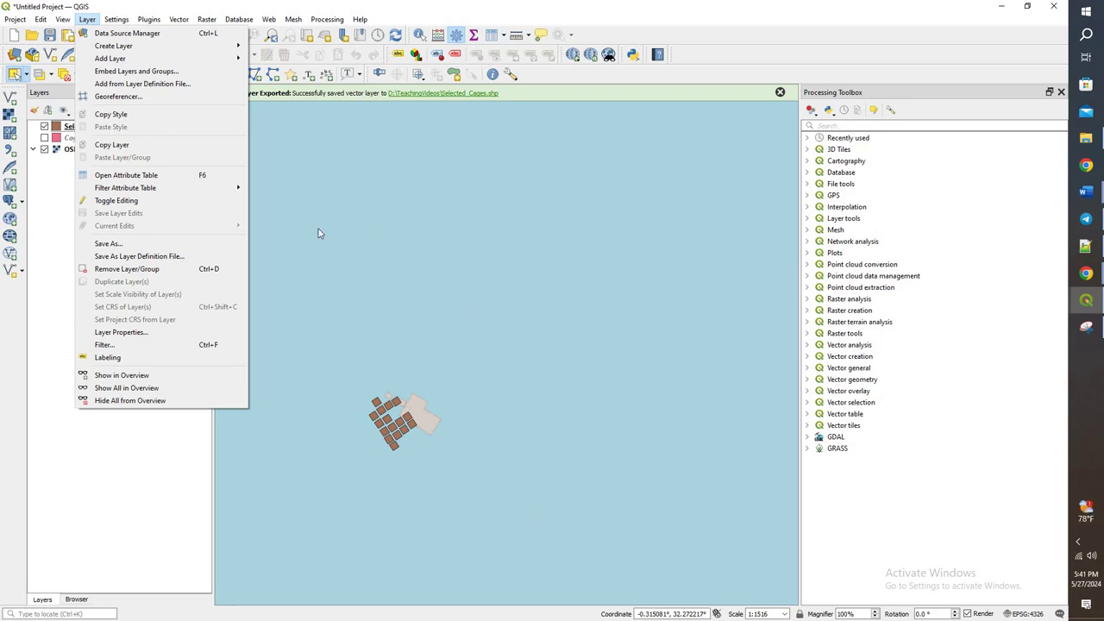
# Create a new Polygon shapefile Cages_Extent.shp using EPSG:3857 Pseudo-Mercator
pyautogui.click(102, 177)
pyautogui.click(87, 19)
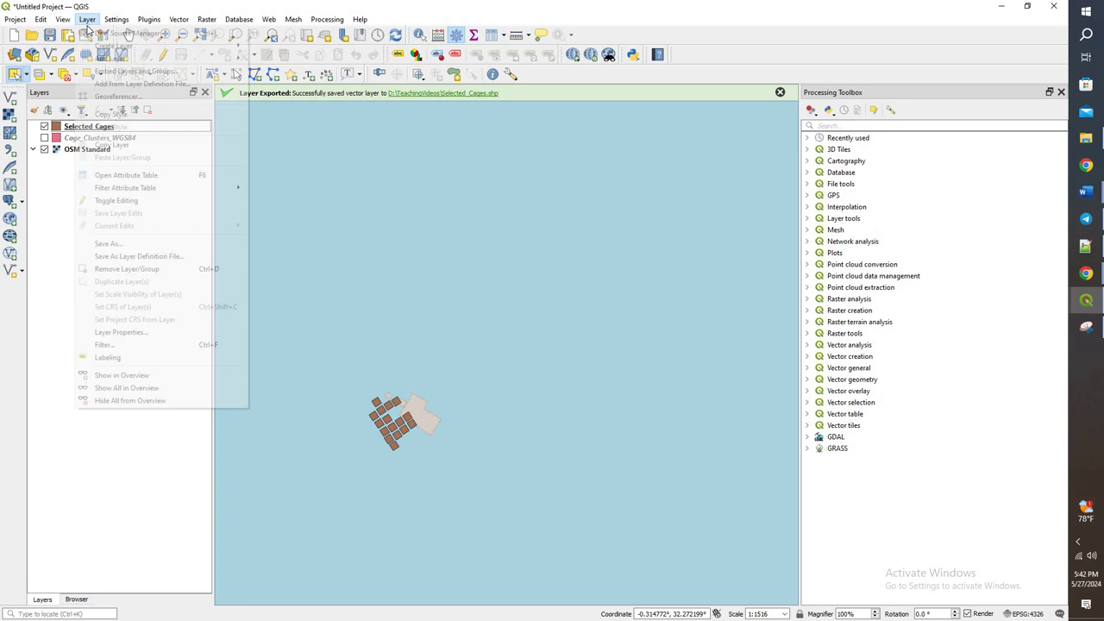
pyautogui.moveTo(120, 45)
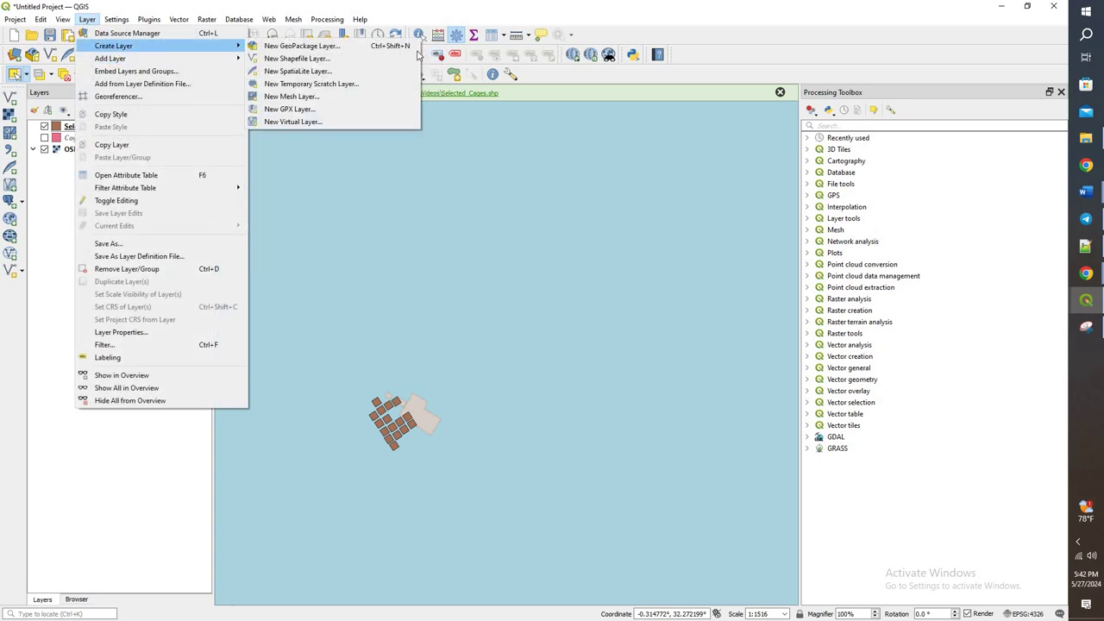
pyautogui.click(361, 58)
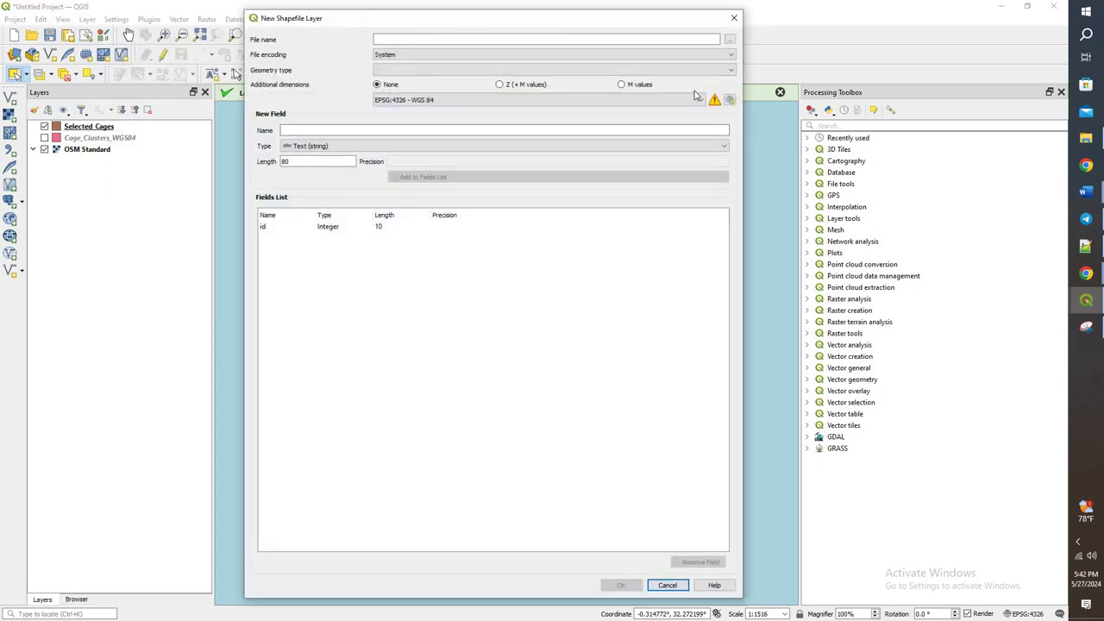
pyautogui.click(729, 39)
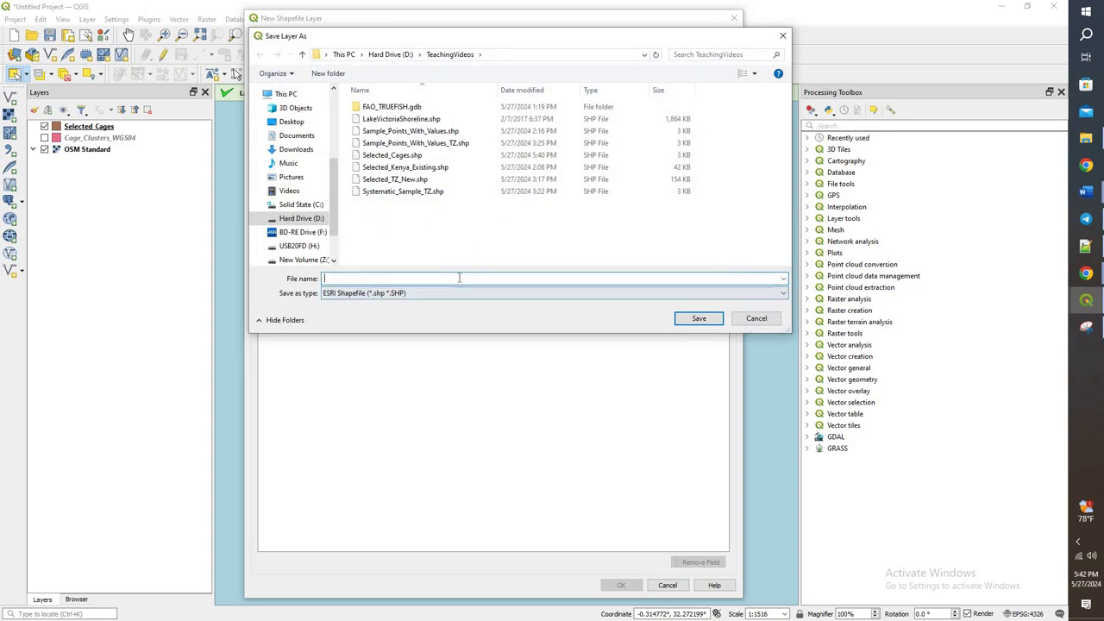
pyautogui.write('Cages_Extent')
pyautogui.click(690, 317)
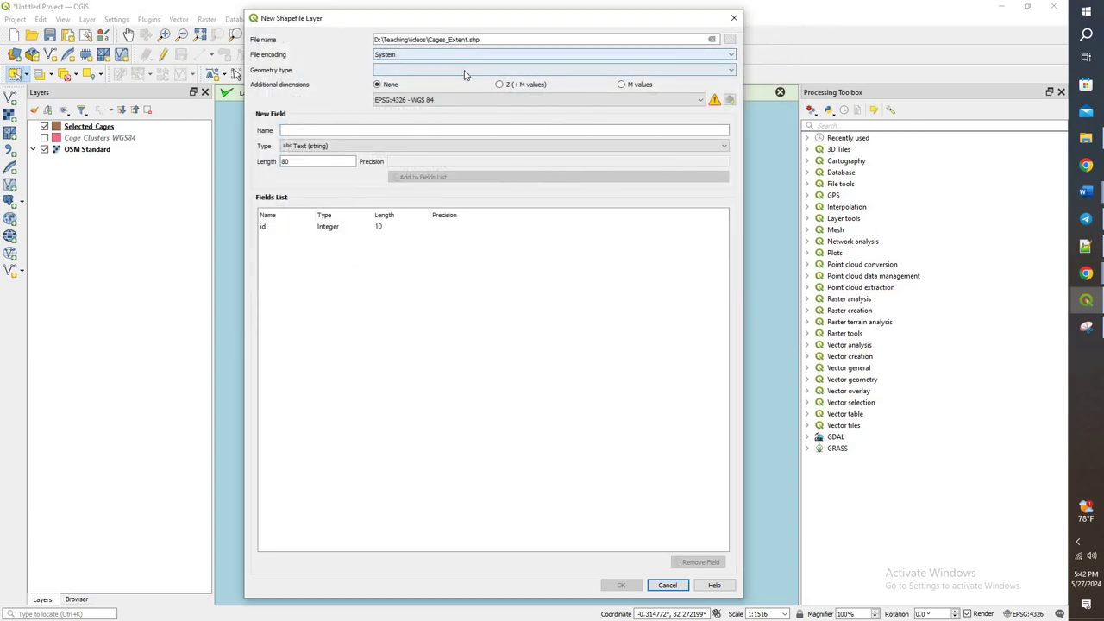
pyautogui.click(468, 70)
pyautogui.click(415, 118)
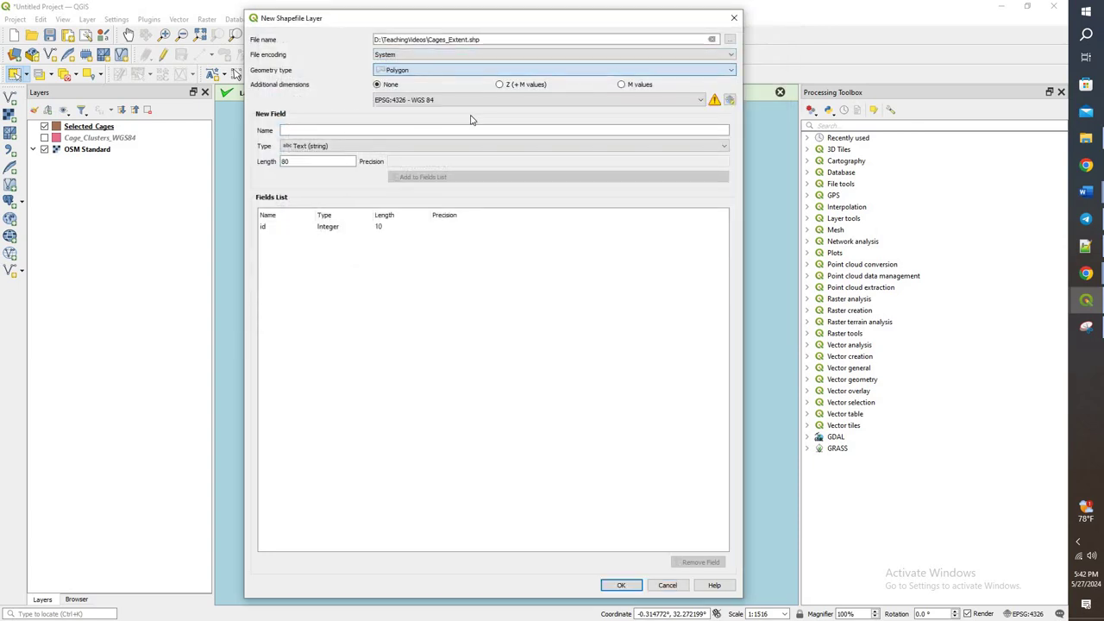
pyautogui.click(605, 102)
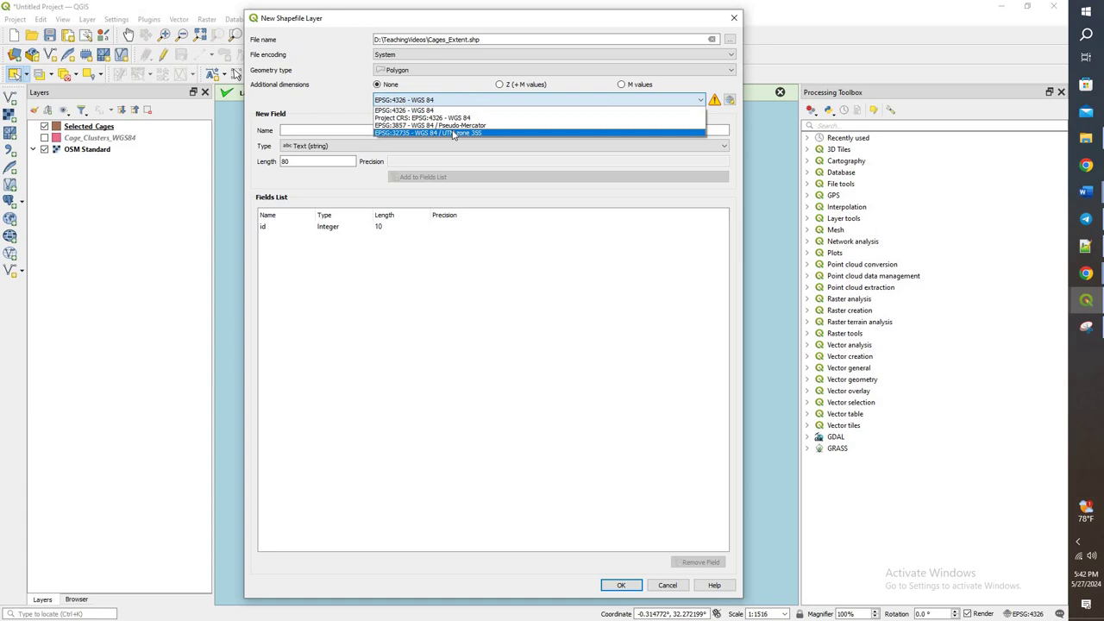
pyautogui.click(455, 125)
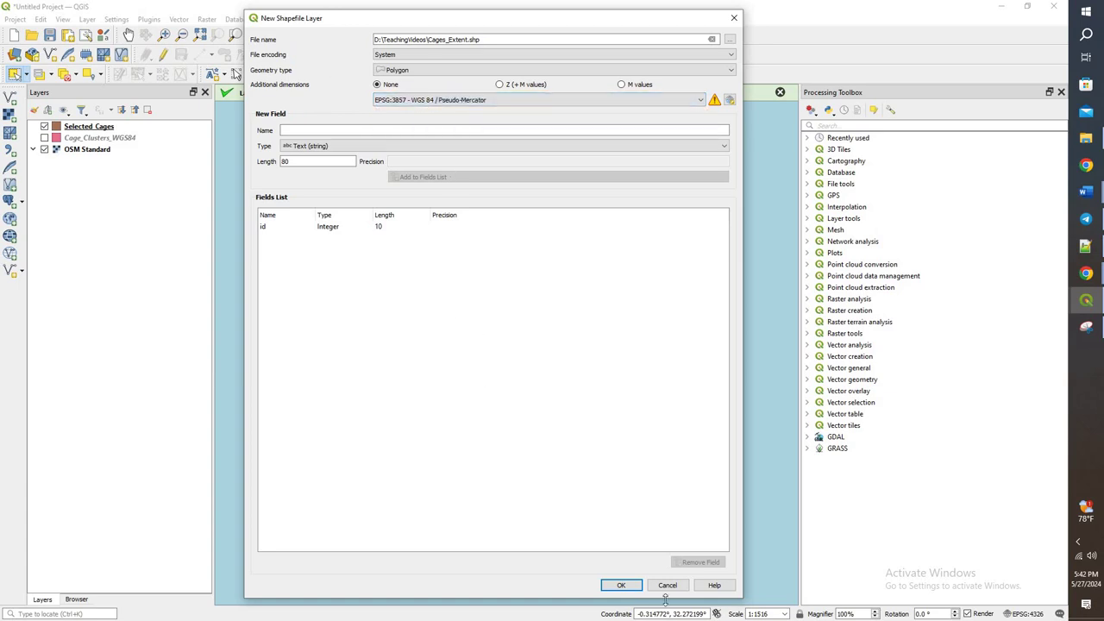
pyautogui.click(626, 587)
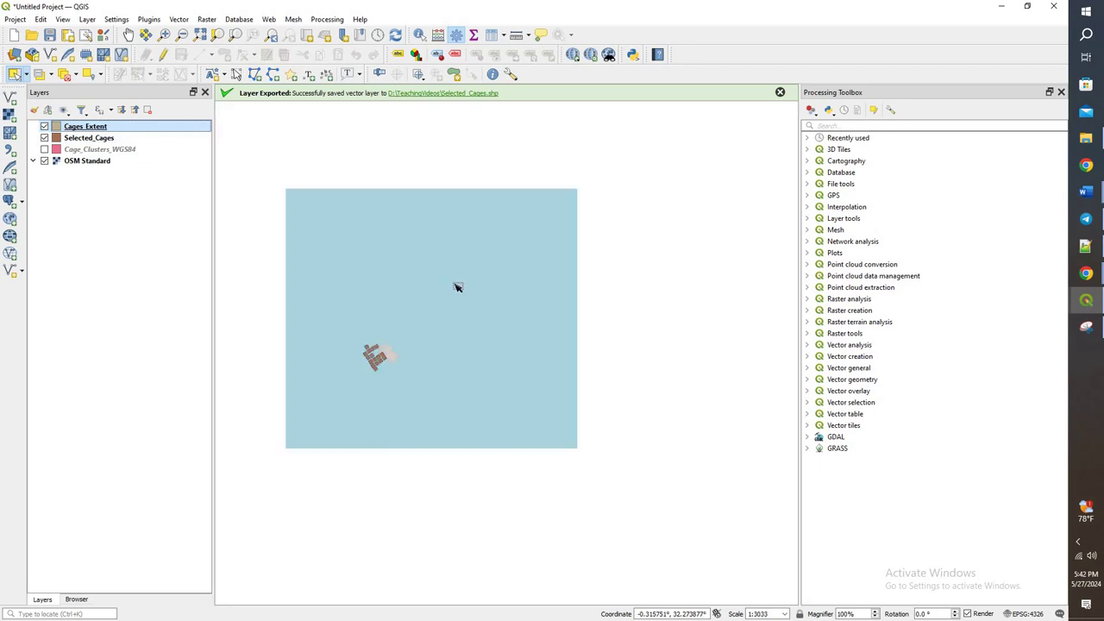
# Start editing Cages_Extent and draw a first polygon left of the cage cluster
pyautogui.scroll(-1, 456, 288)
pyautogui.scroll(1, 358, 377)
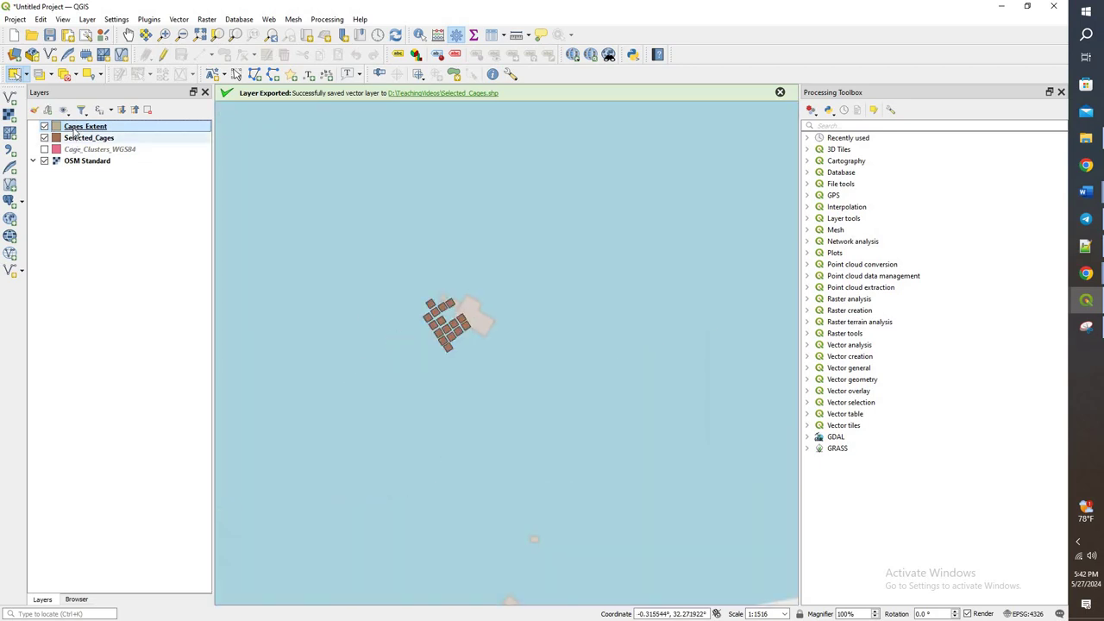
pyautogui.click(163, 55)
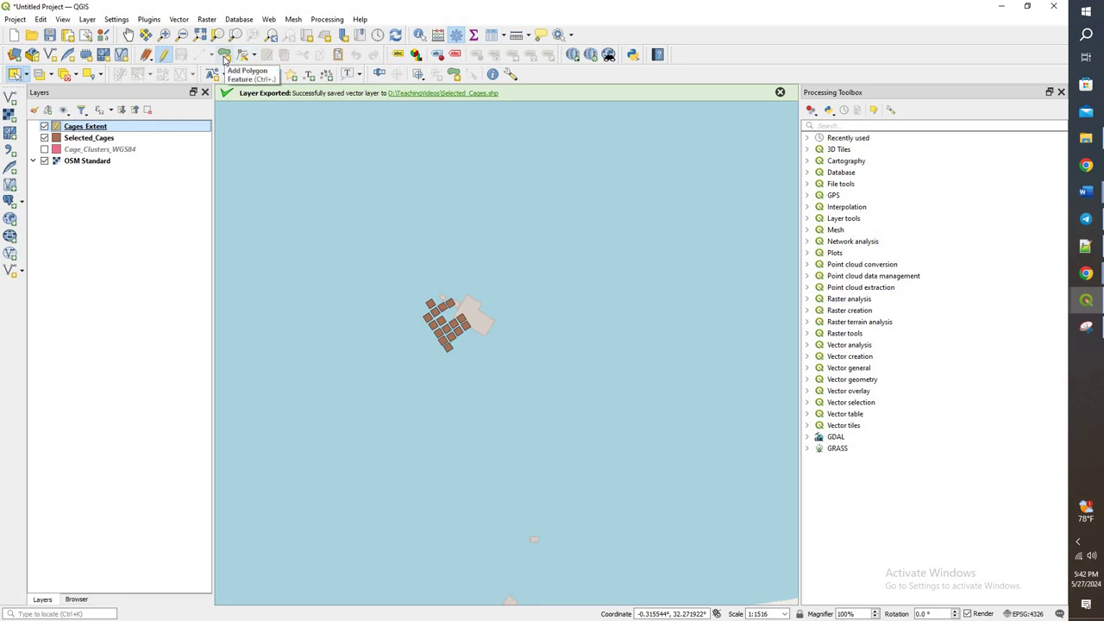
pyautogui.click(224, 57)
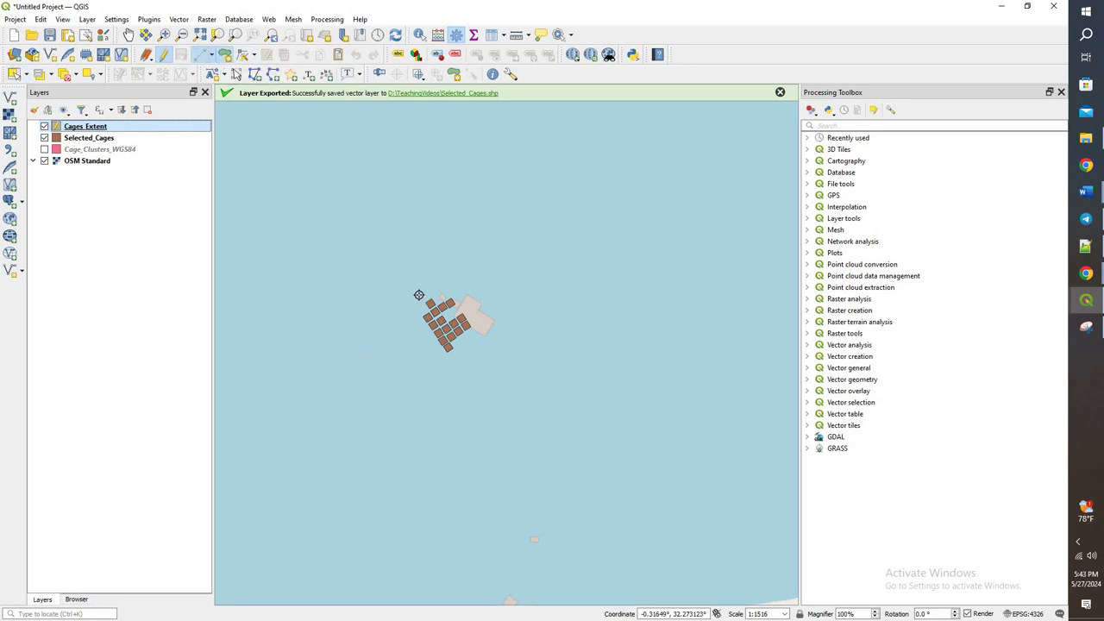
pyautogui.click(422, 297)
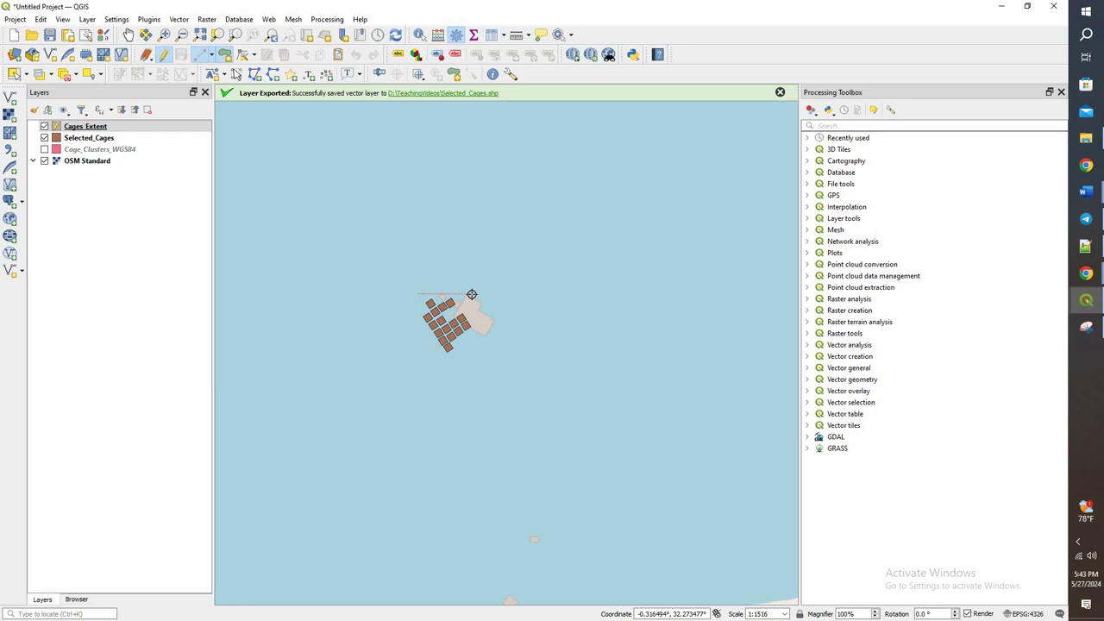
pyautogui.click(471, 294)
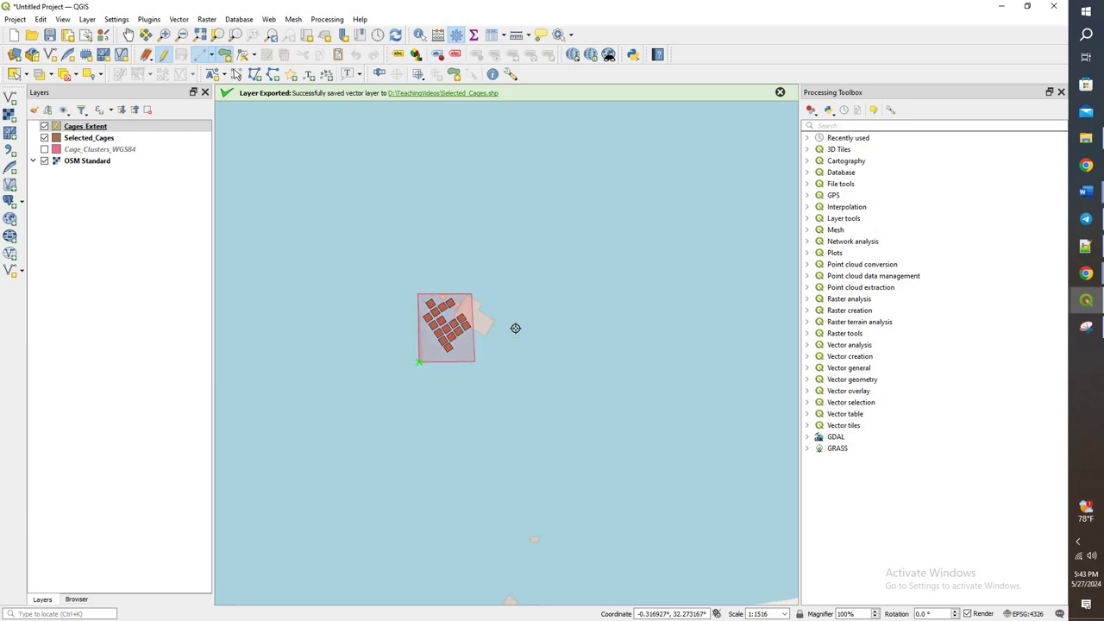
pyautogui.rightClick(382, 354)
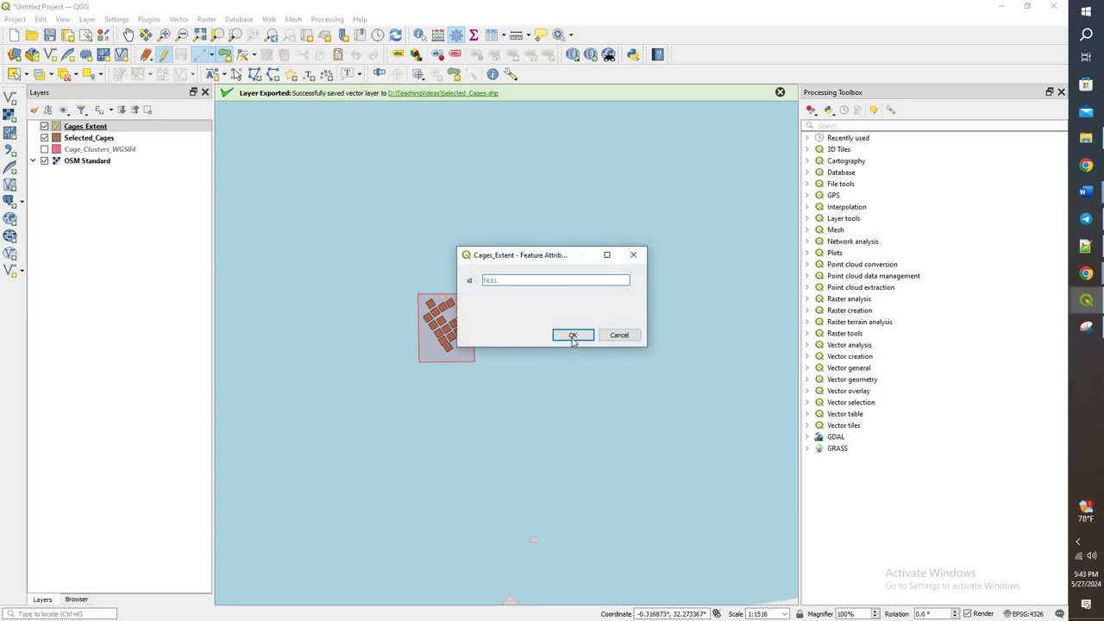
pyautogui.click(572, 336)
pyautogui.scroll(-3, 616, 313)
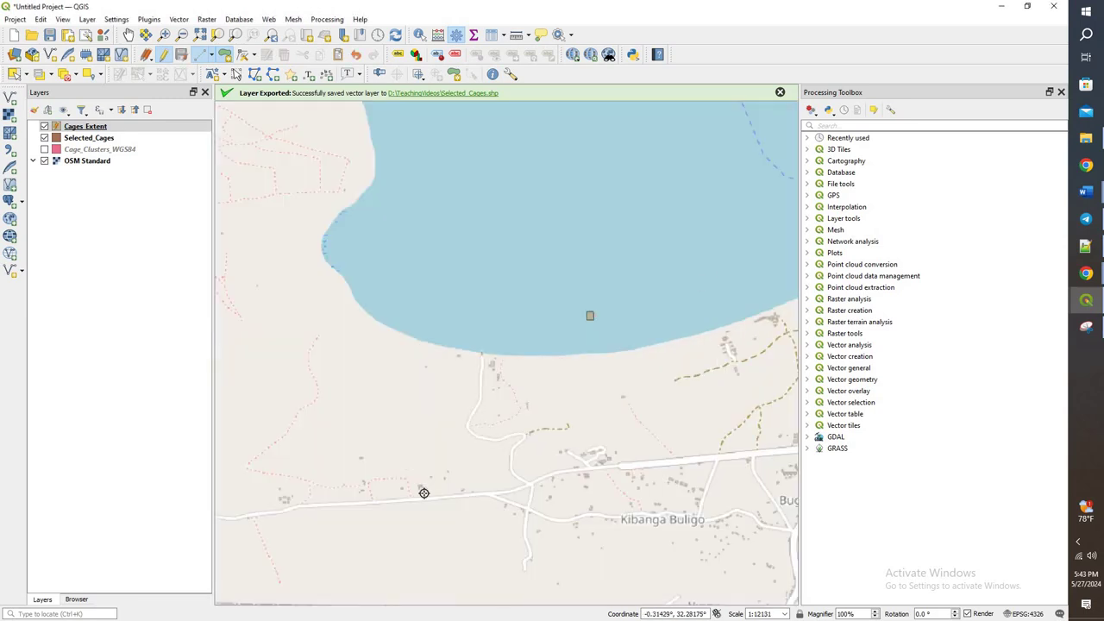
# Draw a five-corner polygon around the cage squares, leaving its id NULL
pyautogui.click(128, 34)
pyautogui.scroll(4, 739, 239)
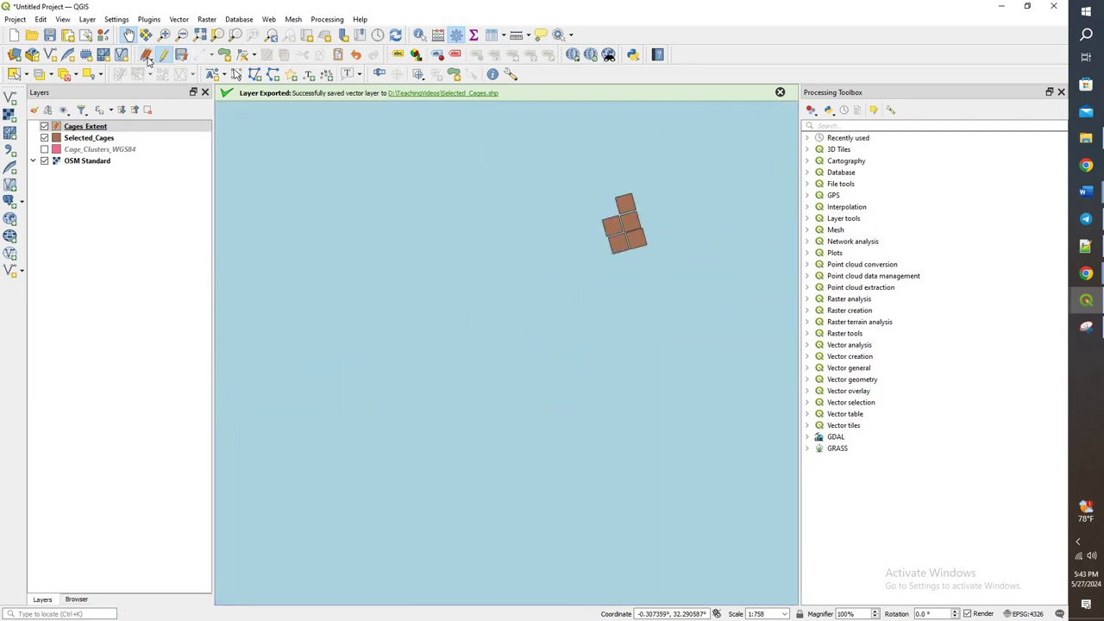
pyautogui.hotkey('ctrl', '.')
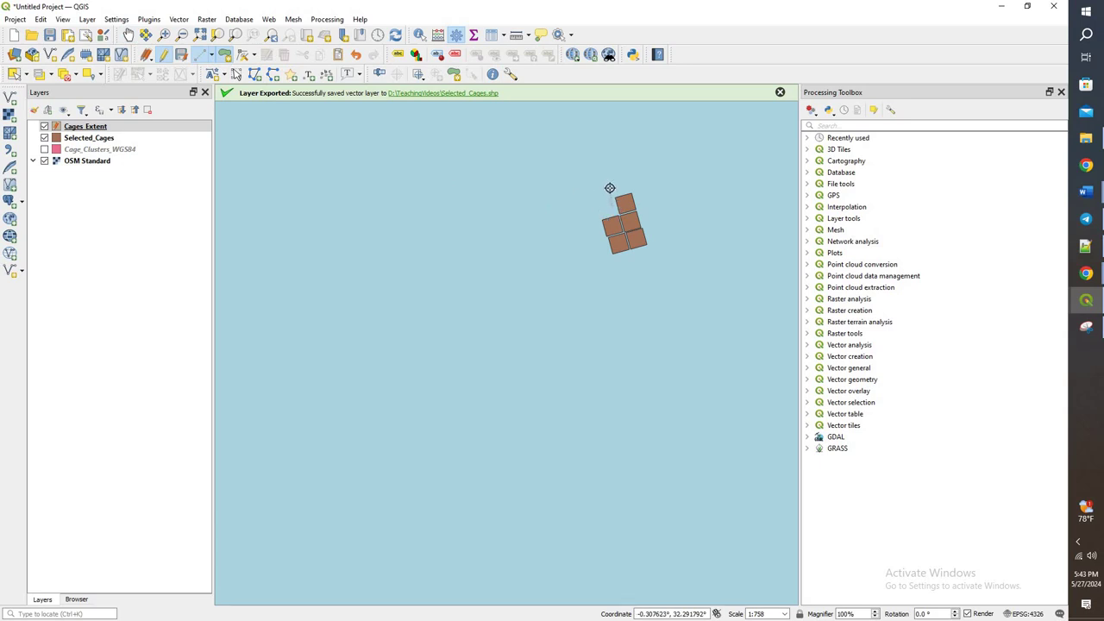
pyautogui.click(607, 187)
pyautogui.click(642, 184)
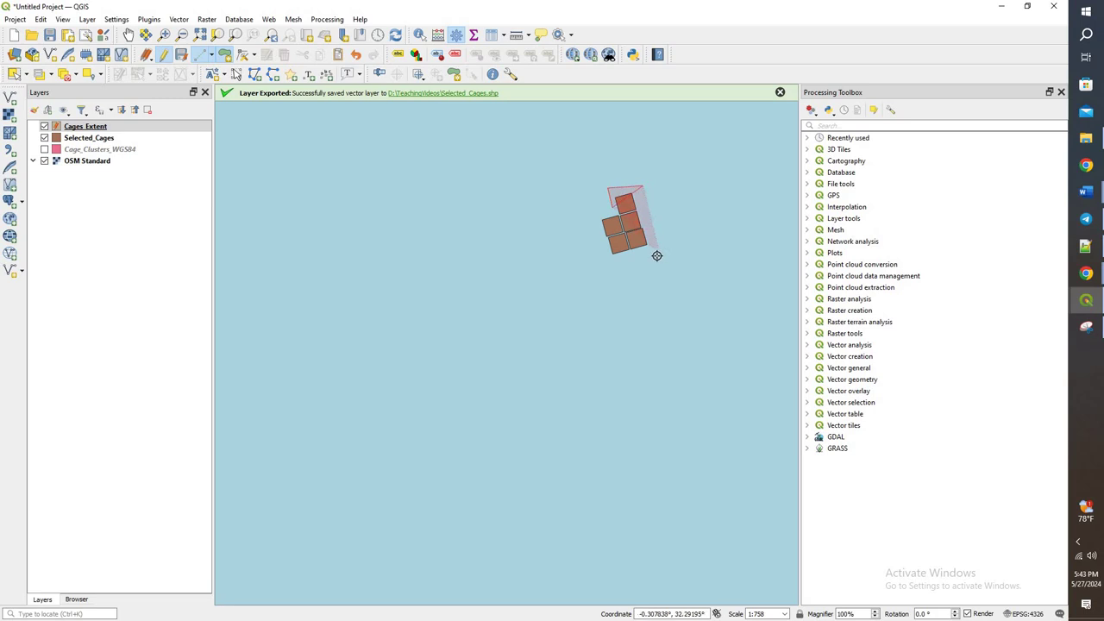
pyautogui.click(655, 255)
pyautogui.click(608, 266)
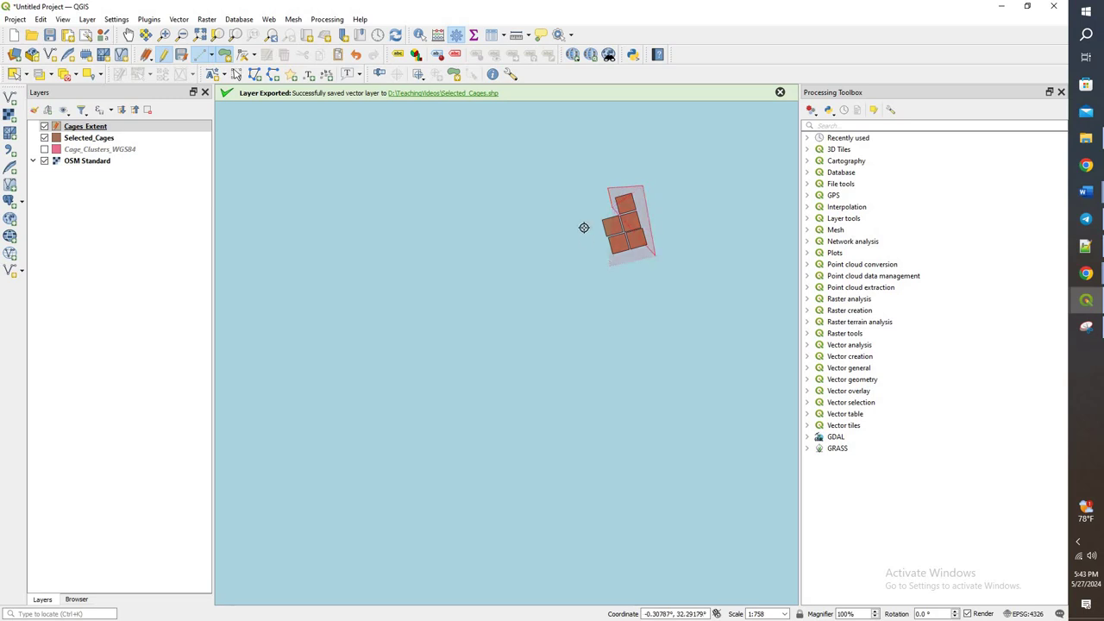
pyautogui.click(594, 219)
pyautogui.rightClick(611, 211)
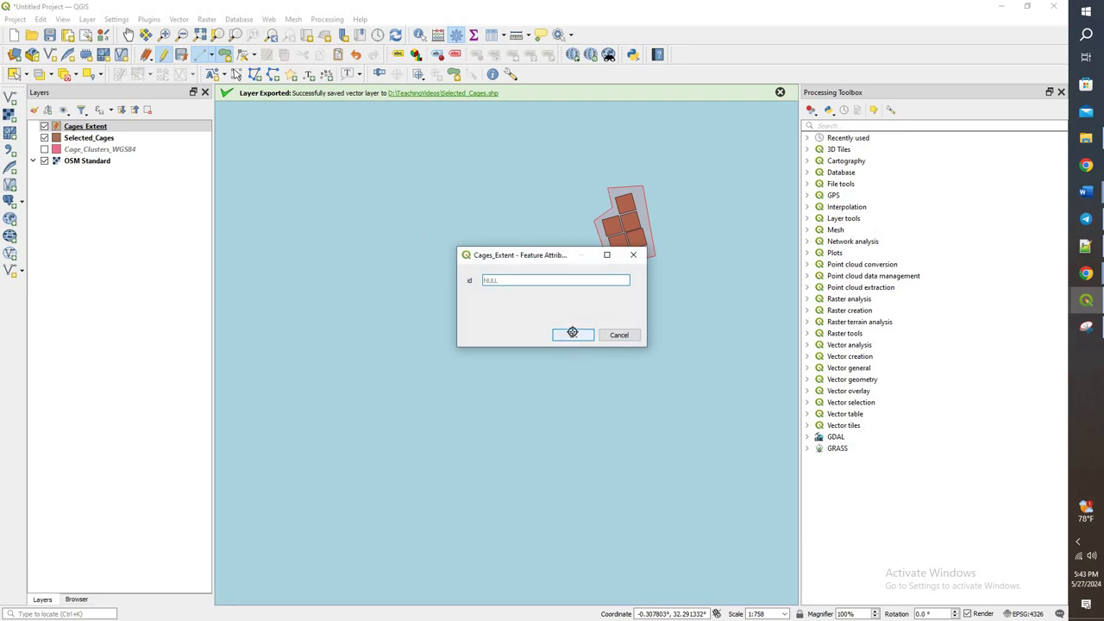
pyautogui.click(572, 333)
pyautogui.scroll(-3, 520, 323)
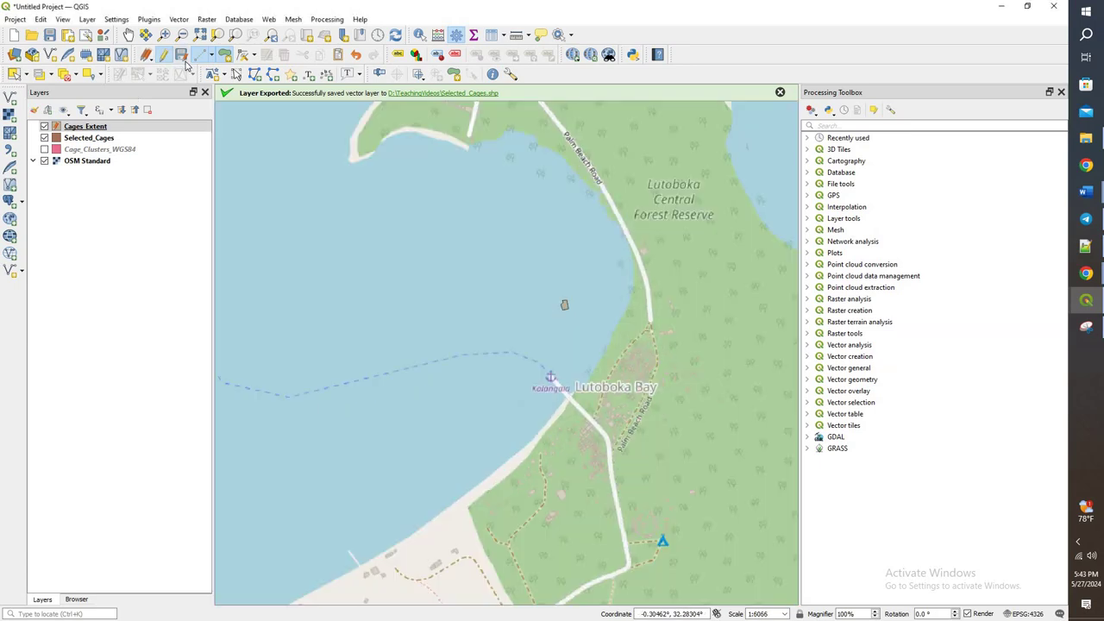
# Save the Cages_Extent edits and pan the map toward Kalangala town
pyautogui.click(181, 55)
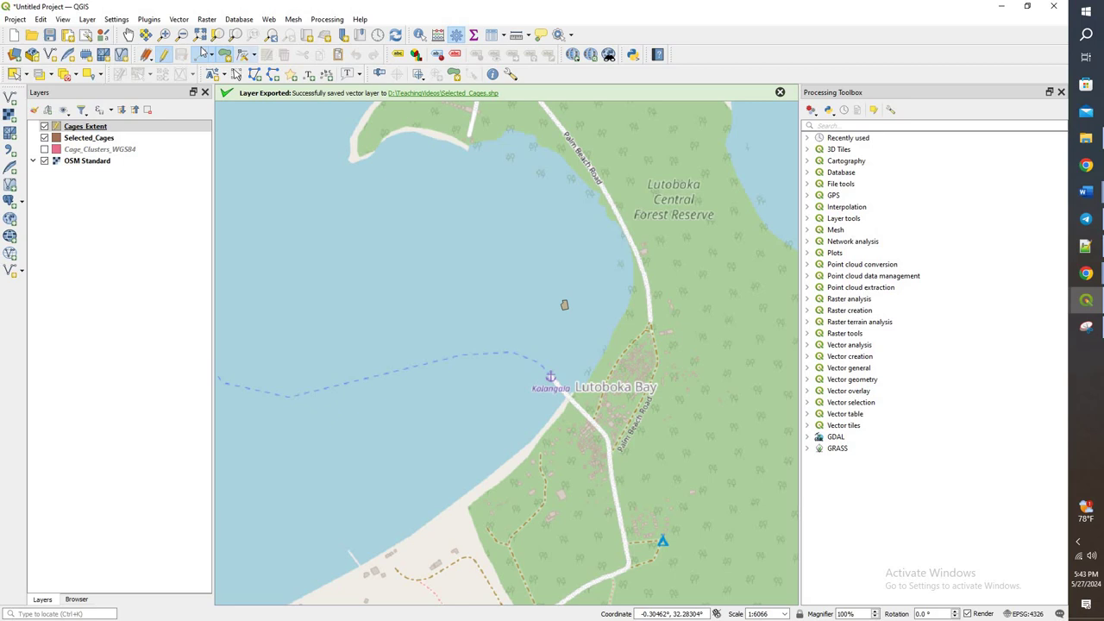
pyautogui.click(128, 35)
pyautogui.moveTo(529, 194); pyautogui.dragTo(505, 263)
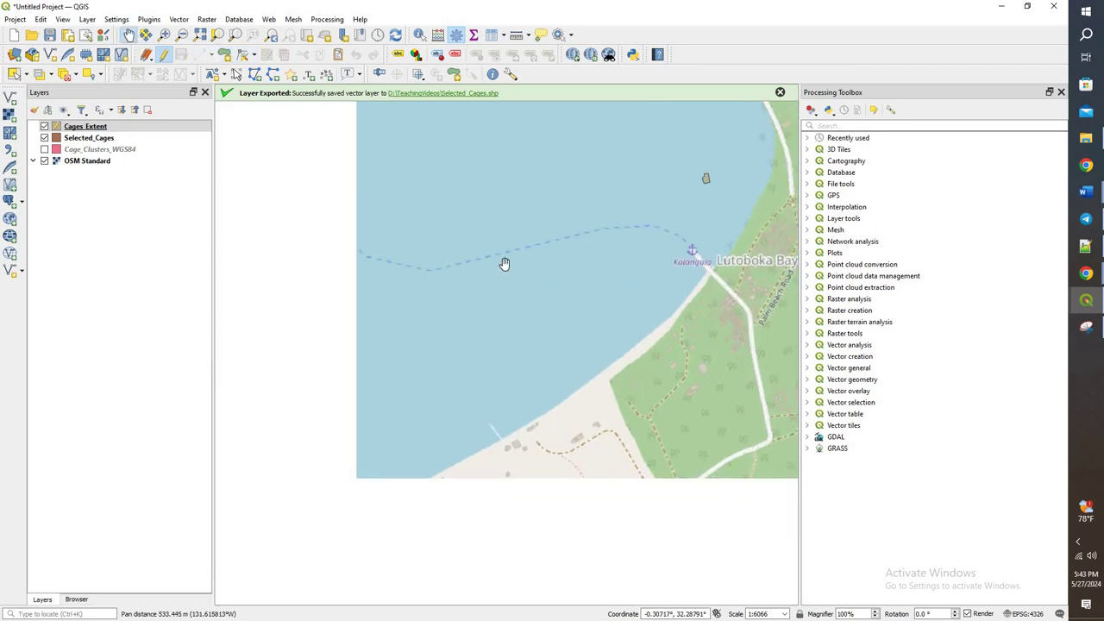
pyautogui.scroll(-1, 483, 279)
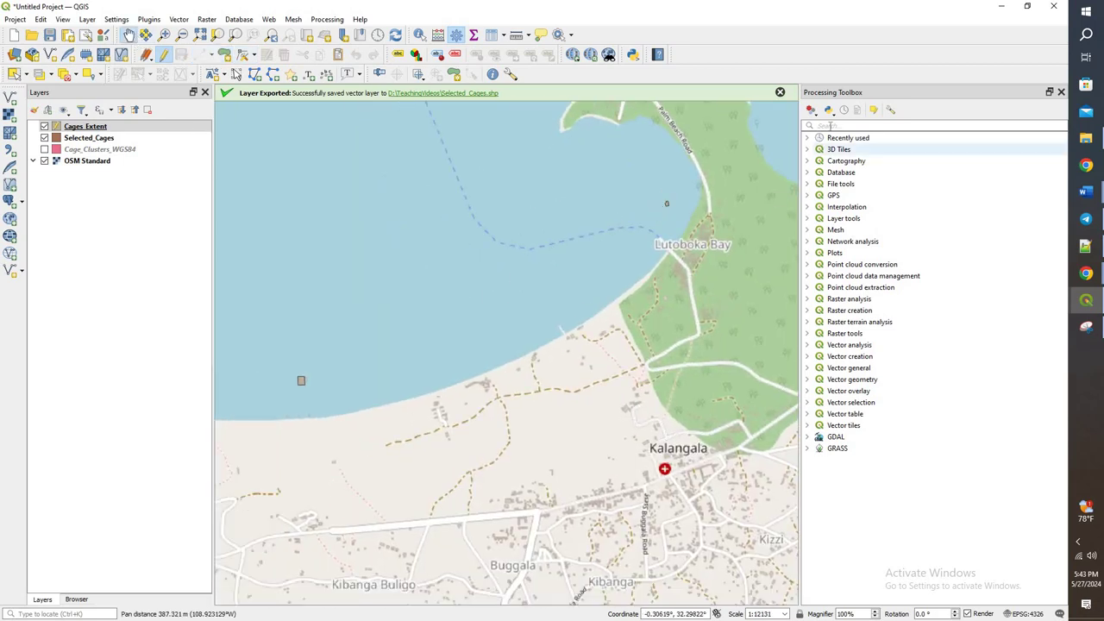
# Run Multi-ring buffer on Cages_Extent with 3 rings spaced 100 m apart
pyautogui.click(835, 126)
pyautogui.write('buffer')
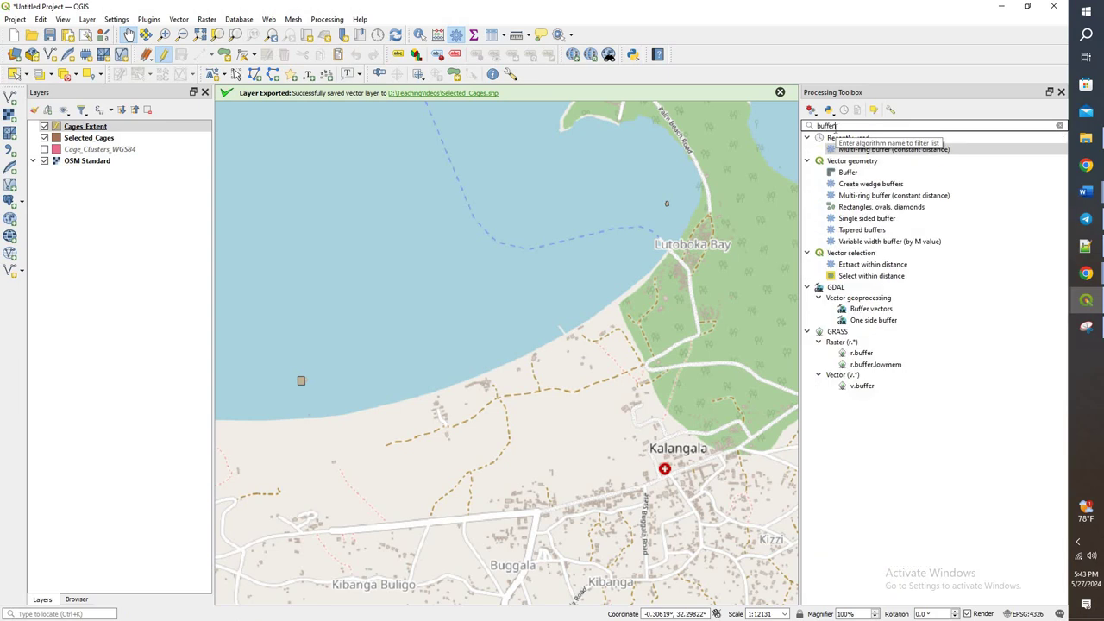
pyautogui.doubleClick(858, 152)
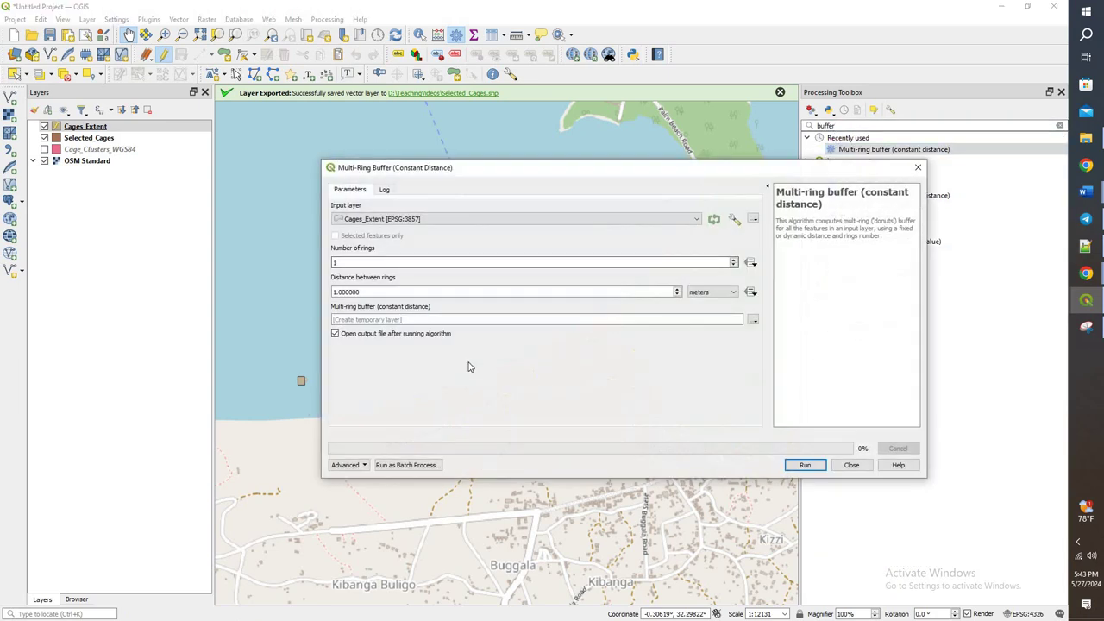
pyautogui.click(422, 222)
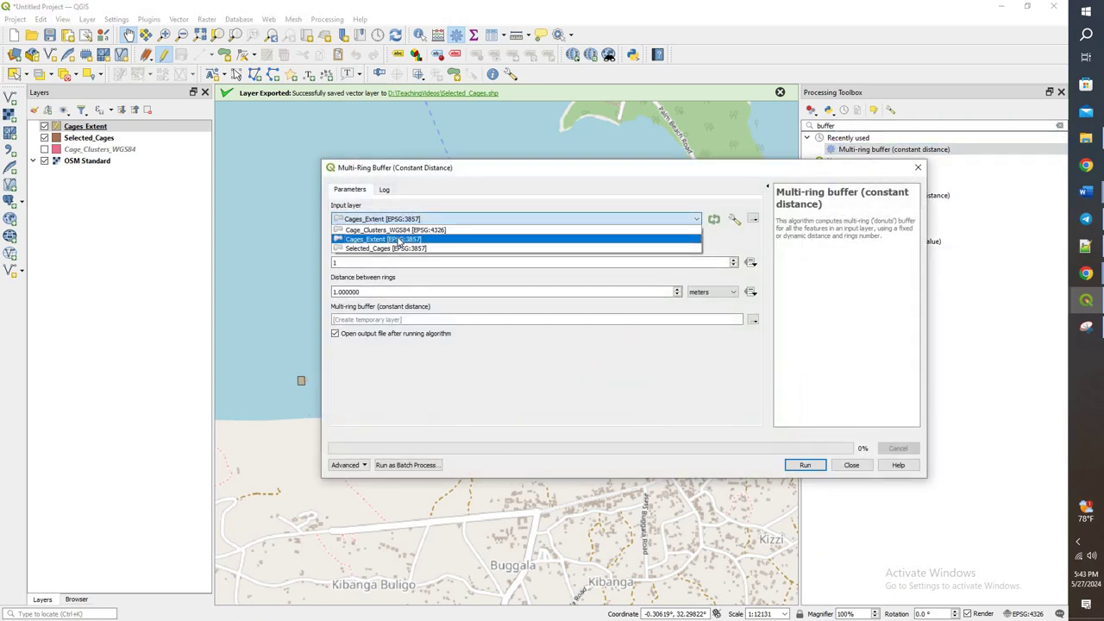
pyautogui.click(402, 231)
pyautogui.press('BackSpace')
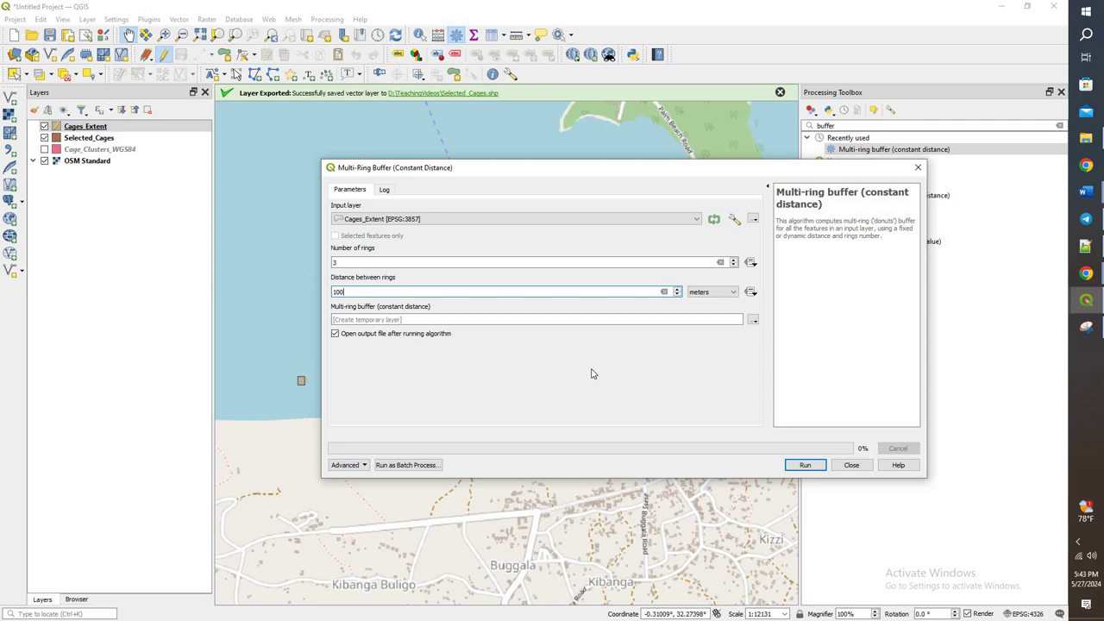
pyautogui.click(805, 464)
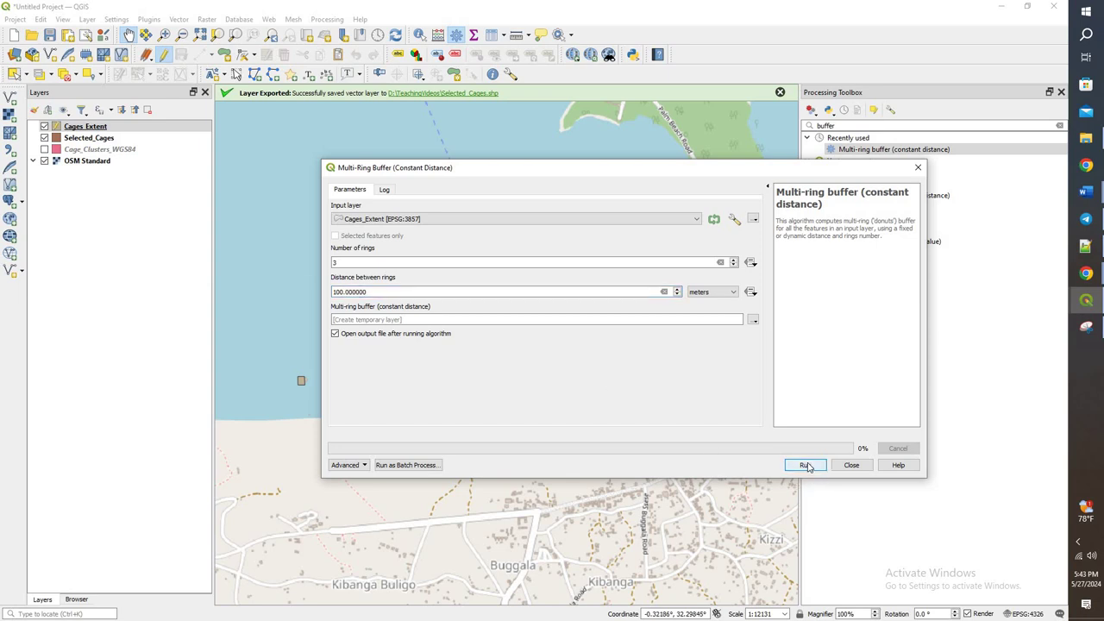
pyautogui.click(804, 465)
pyautogui.click(851, 465)
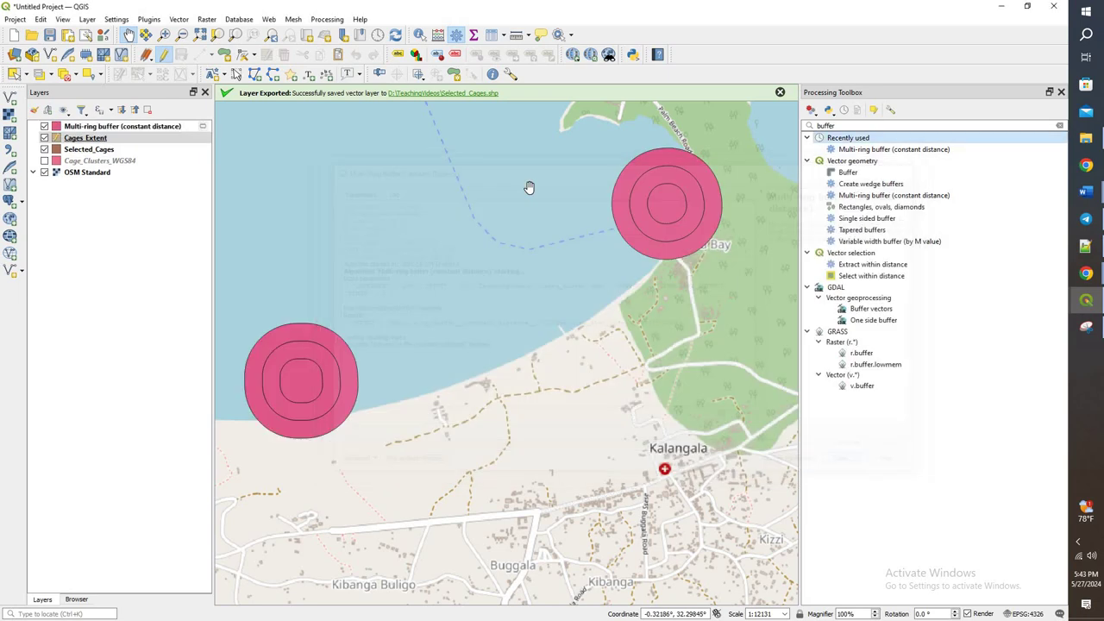
pyautogui.moveTo(419, 204); pyautogui.dragTo(460, 219)
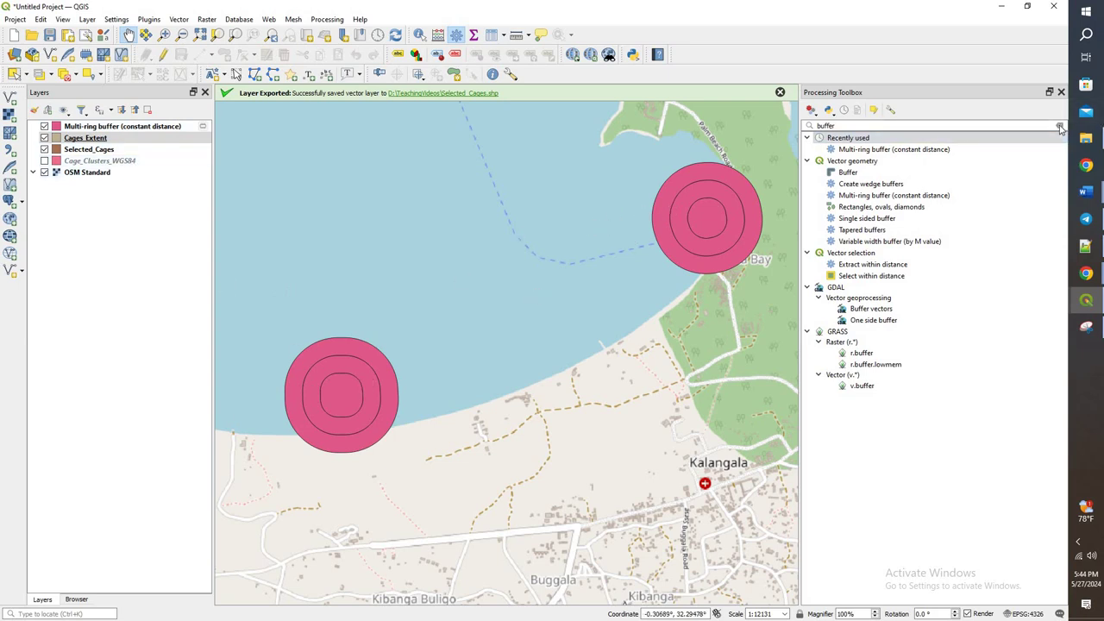
# Clear the buffer search in the Processing Toolbox and pan the map back to the buffer rings
pyautogui.click(1059, 125)
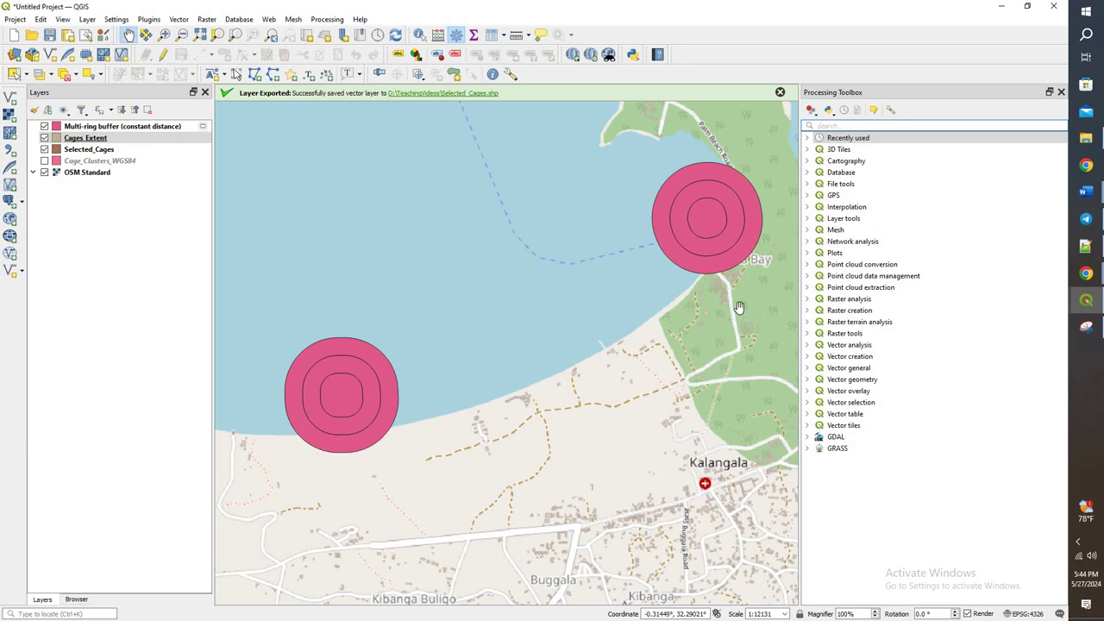
pyautogui.moveTo(739, 307); pyautogui.dragTo(633, 357)
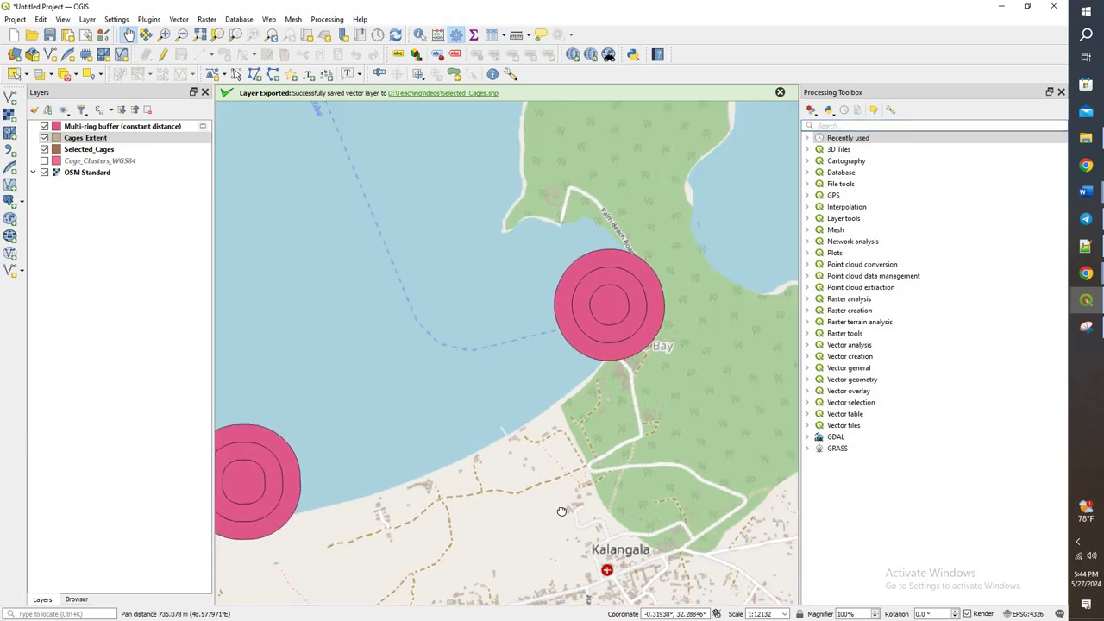
pyautogui.moveTo(569, 500); pyautogui.dragTo(646, 442)
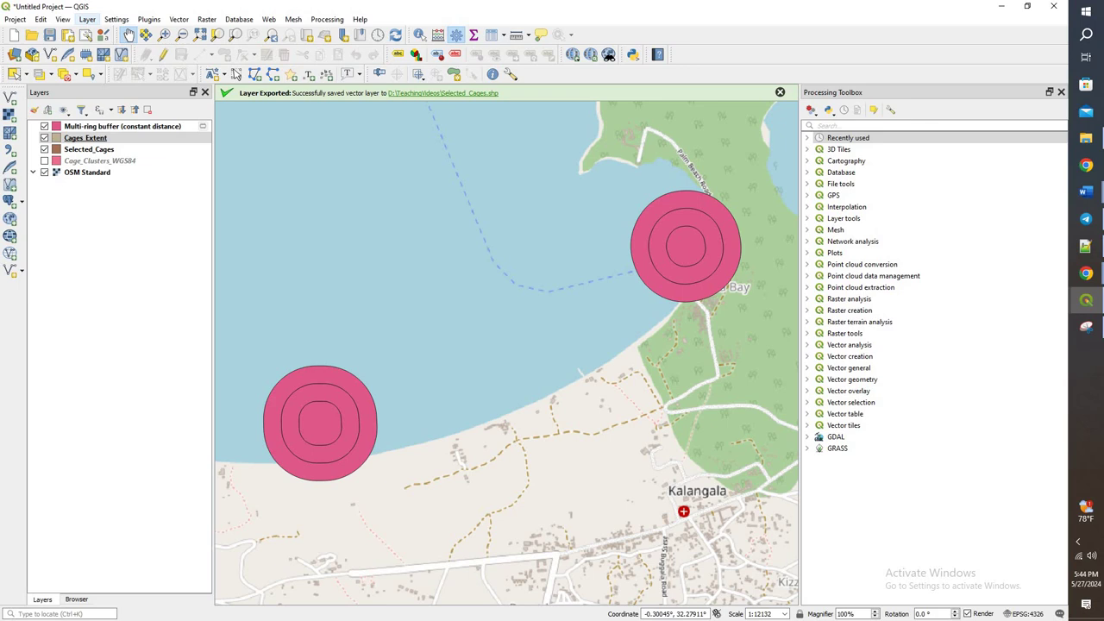
# Add LakeVictoriaShoreline.shp to the project as a vector layer
pyautogui.click(87, 20)
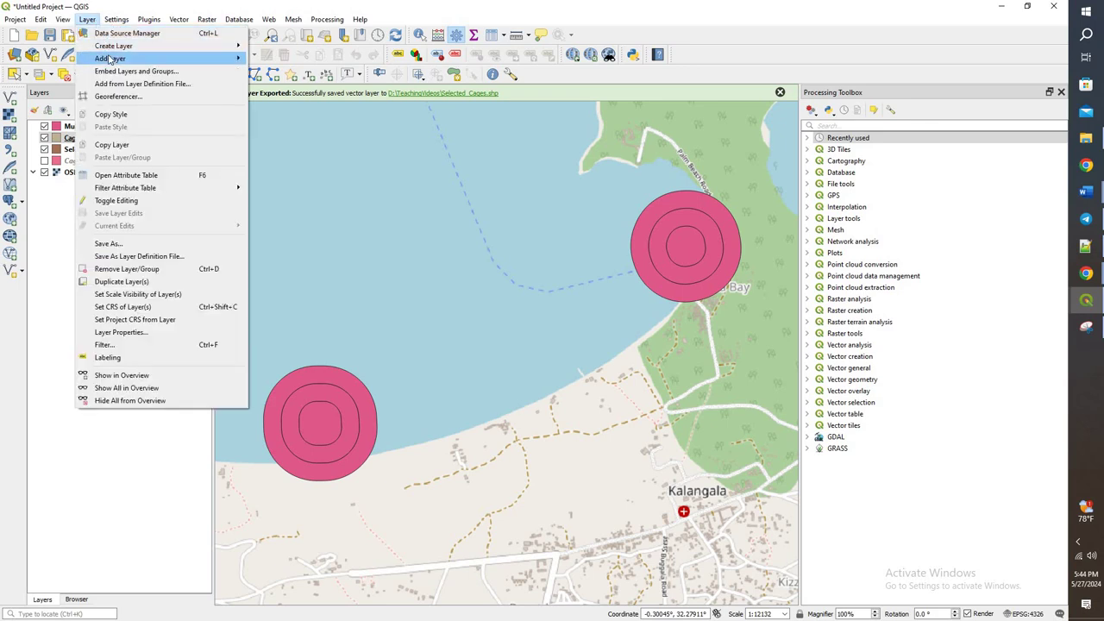
pyautogui.moveTo(110, 59)
pyautogui.click(353, 64)
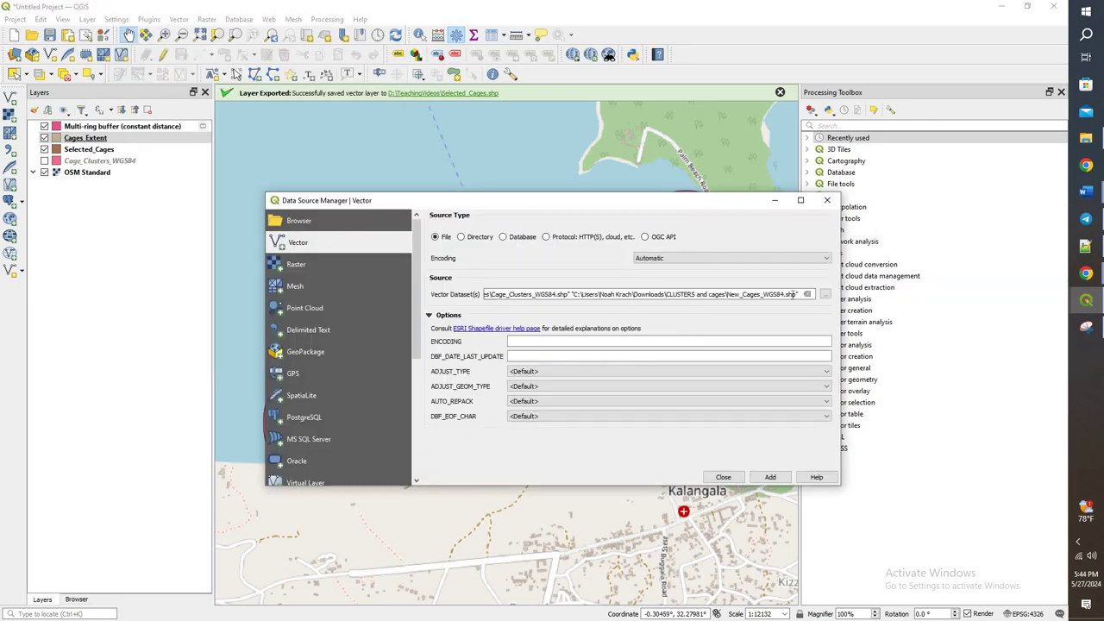
pyautogui.click(806, 294)
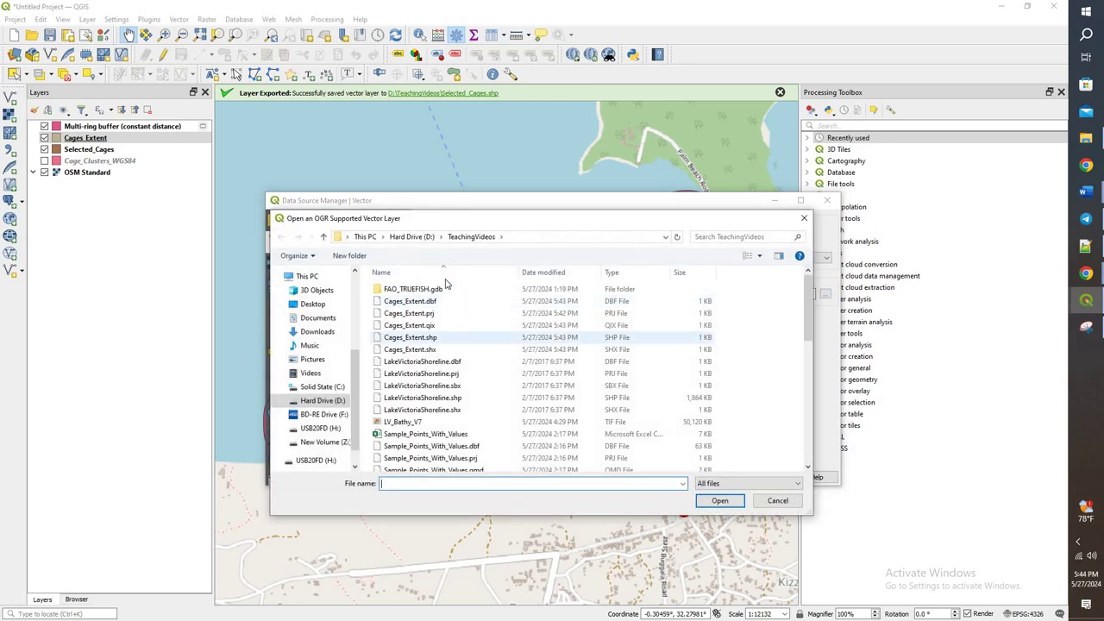
pyautogui.scroll(-10, 452, 380)
pyautogui.scroll(10, 448, 398)
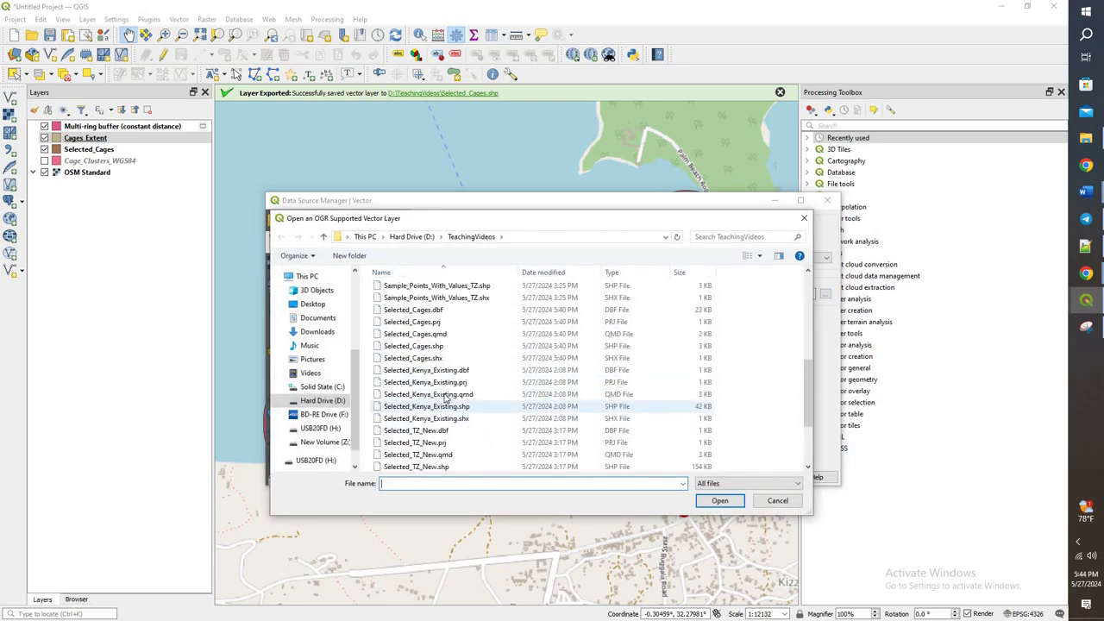
pyautogui.click(448, 335)
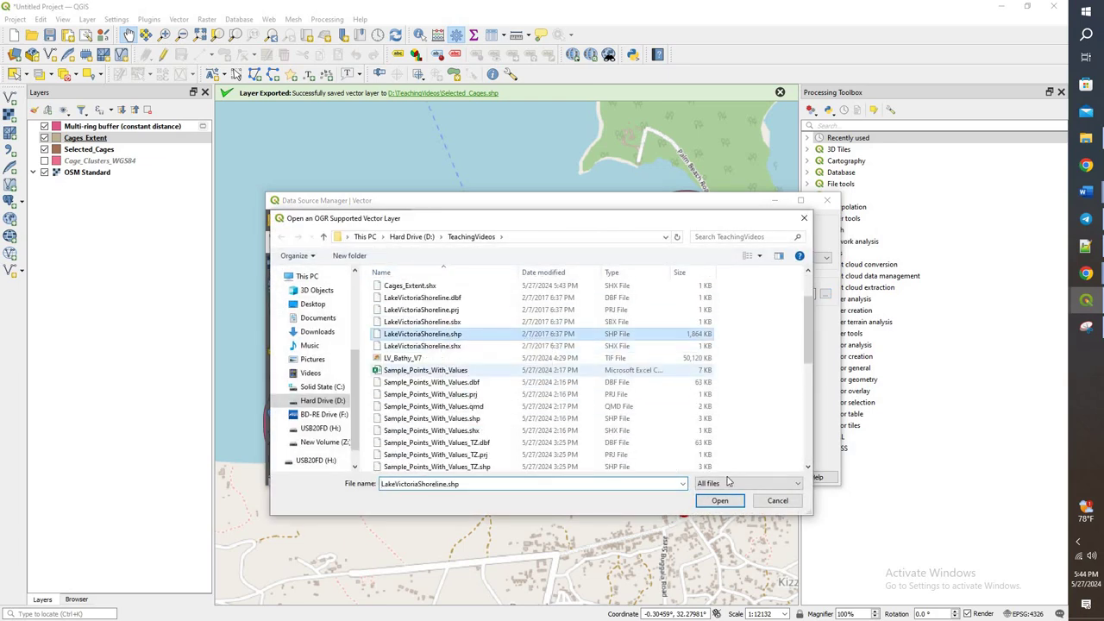
pyautogui.click(720, 500)
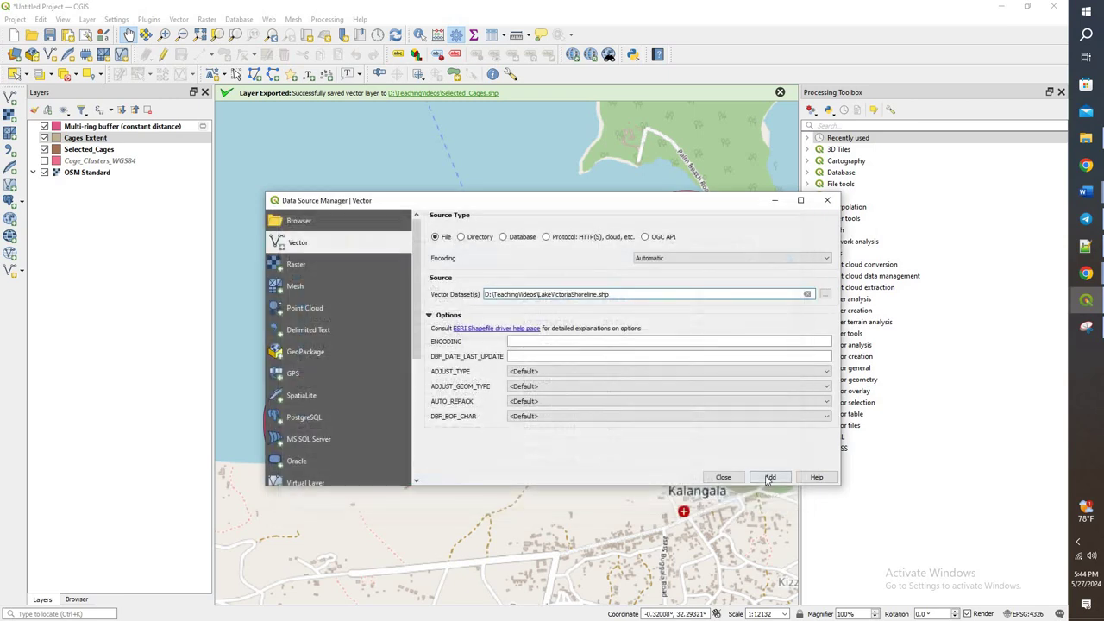
pyautogui.click(765, 477)
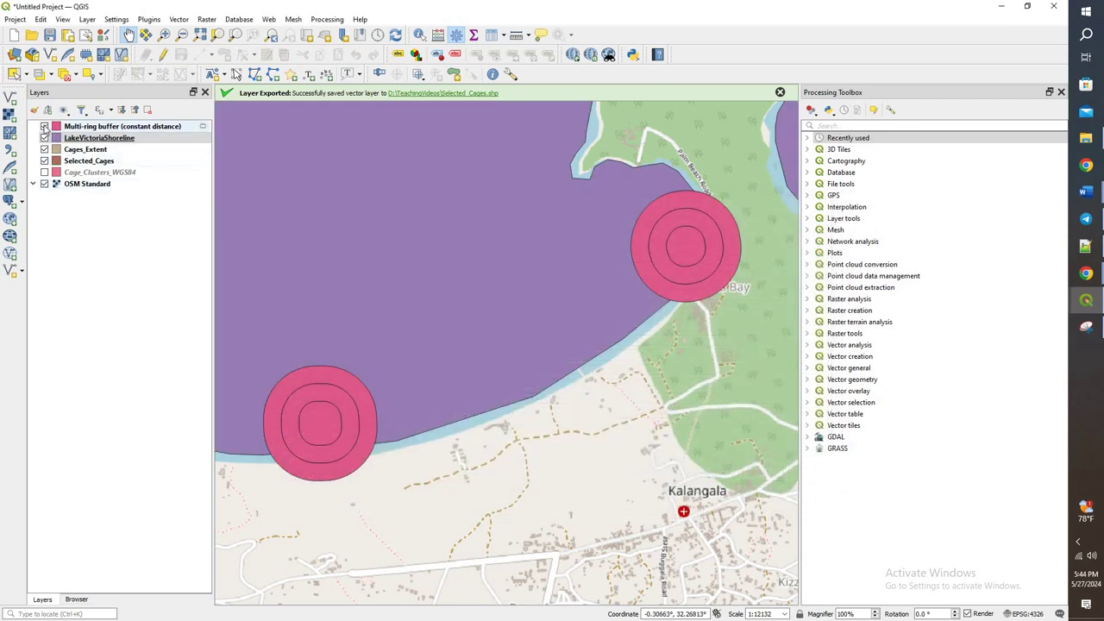
# Zoom and pan to frame the Kalangala buffer rings over the shoreline polygon
pyautogui.scroll(-6, 293, 227)
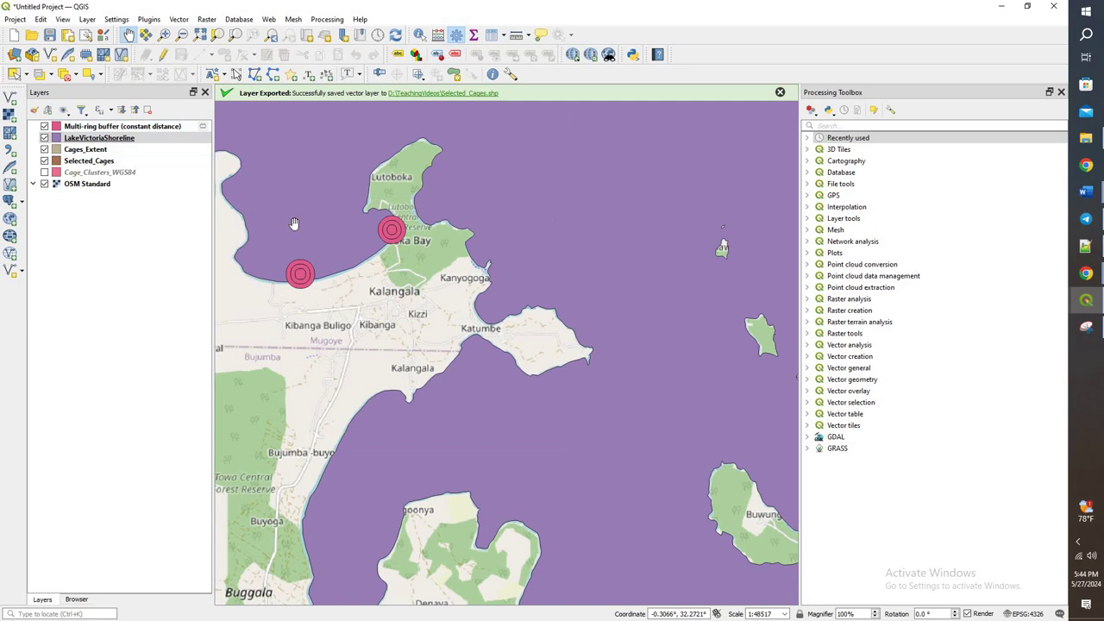
pyautogui.scroll(3, 256, 237)
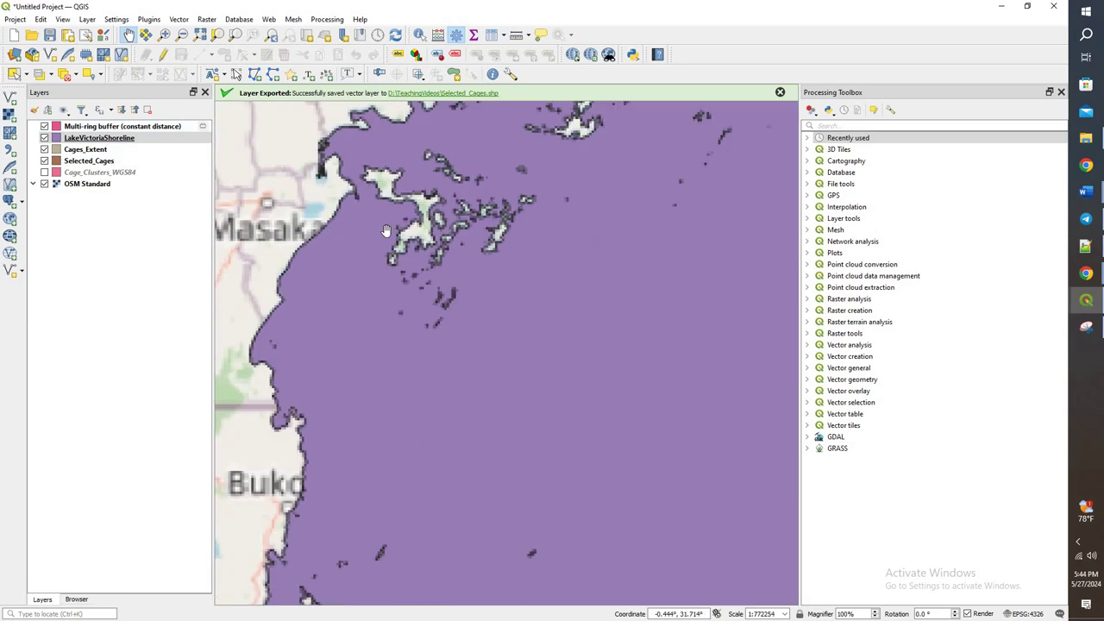
pyautogui.scroll(2, 441, 215)
pyautogui.scroll(3, 487, 168)
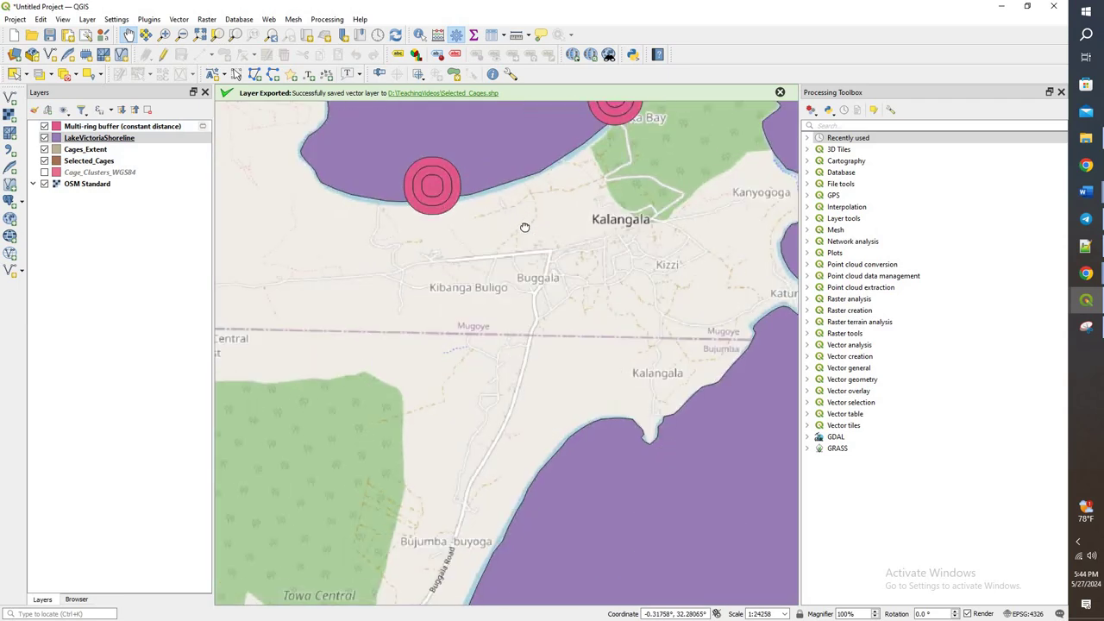
pyautogui.moveTo(522, 227); pyautogui.dragTo(512, 312)
pyautogui.scroll(1, 508, 294)
pyautogui.moveTo(275, 423); pyautogui.dragTo(337, 436)
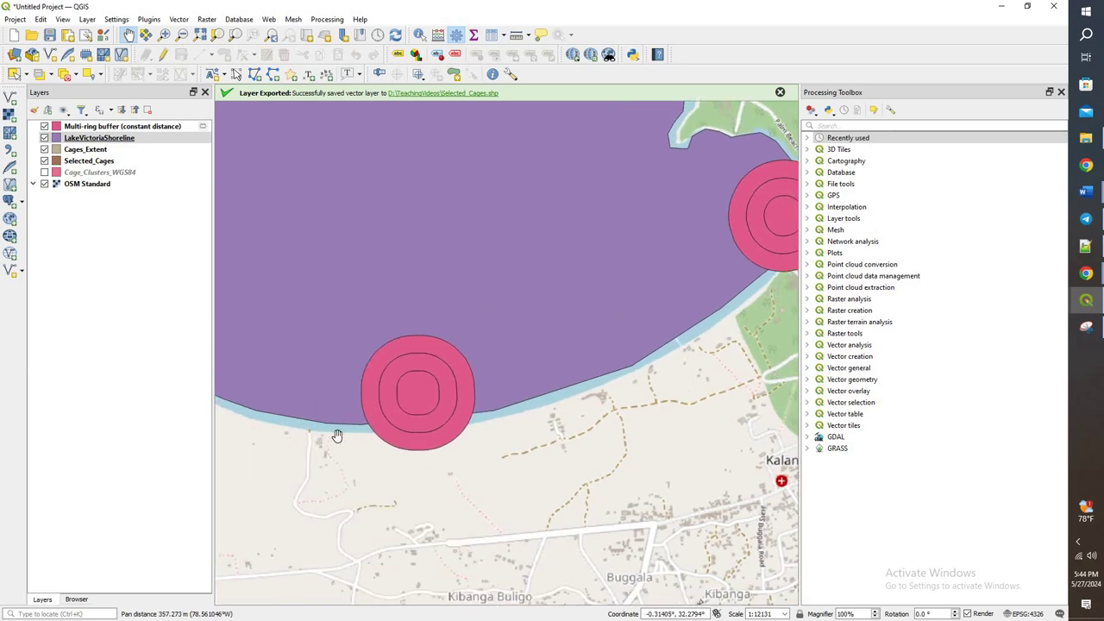
pyautogui.moveTo(518, 373); pyautogui.dragTo(561, 374)
pyautogui.scroll(-1, 520, 424)
pyautogui.scroll(1, 554, 387)
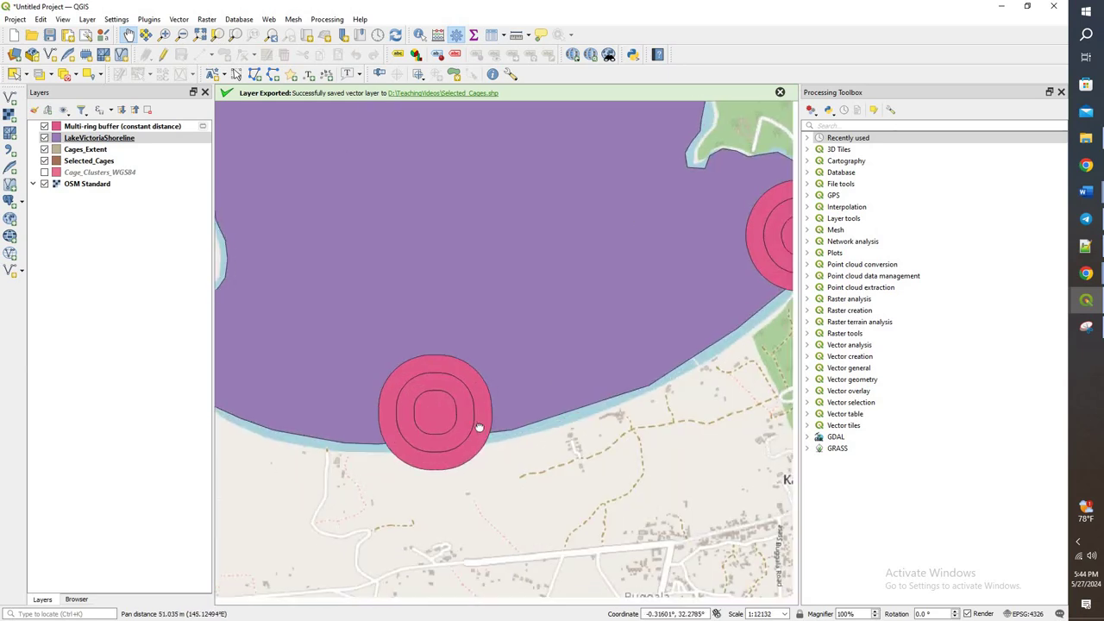
pyautogui.moveTo(564, 413); pyautogui.dragTo(495, 402)
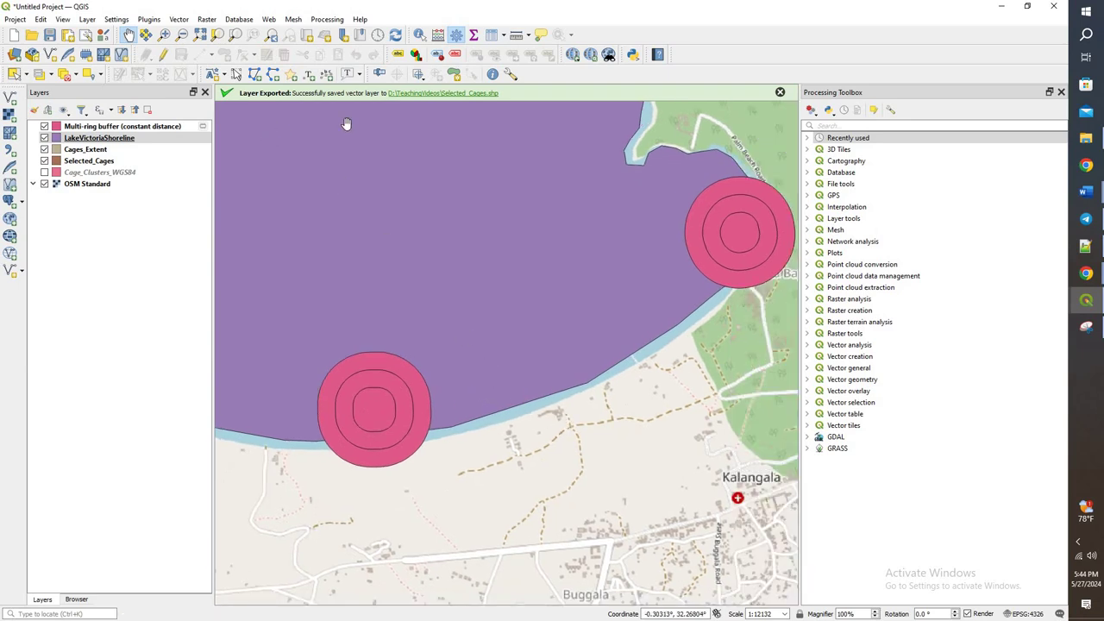
# Run Clip with Multi-ring buffer as input and LakeVictoriaShoreline as the overlay
pyautogui.write('clip')
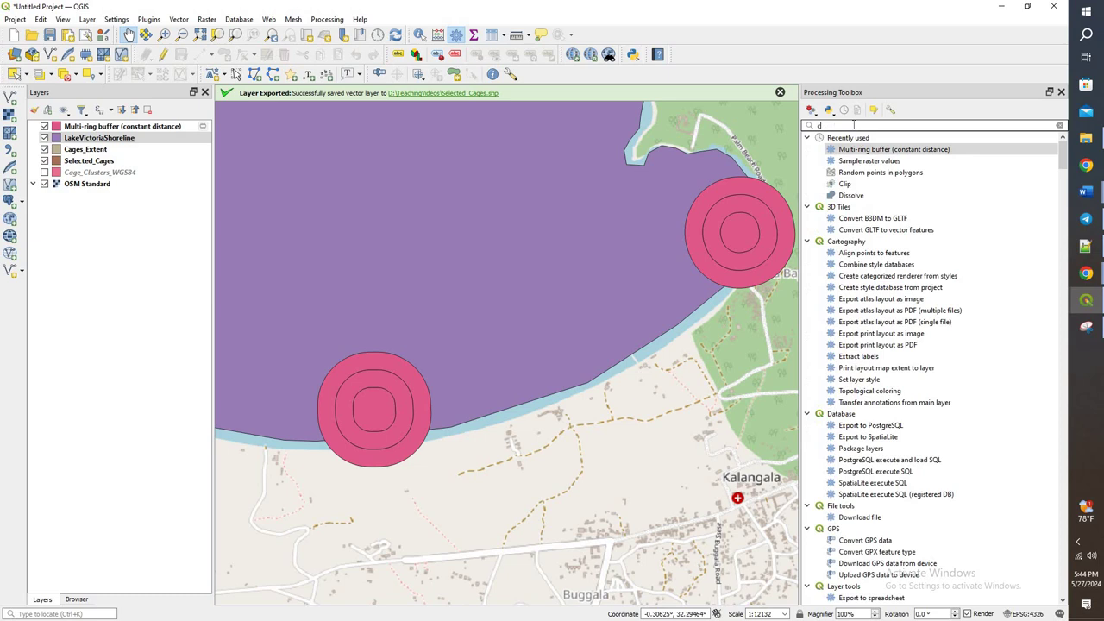
pyautogui.doubleClick(845, 150)
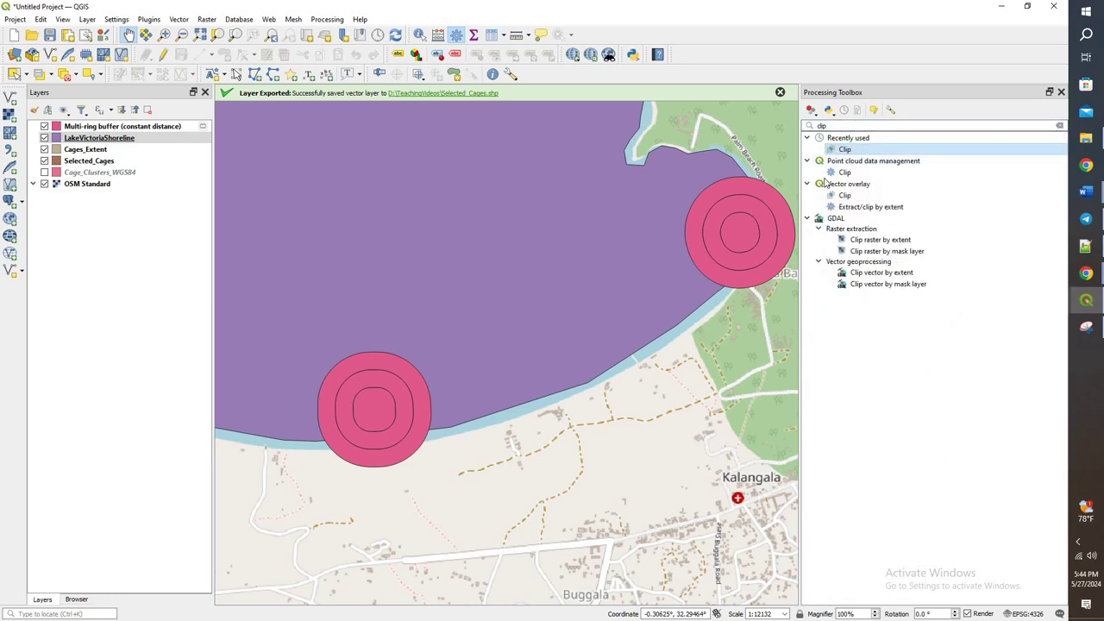
pyautogui.click(583, 223)
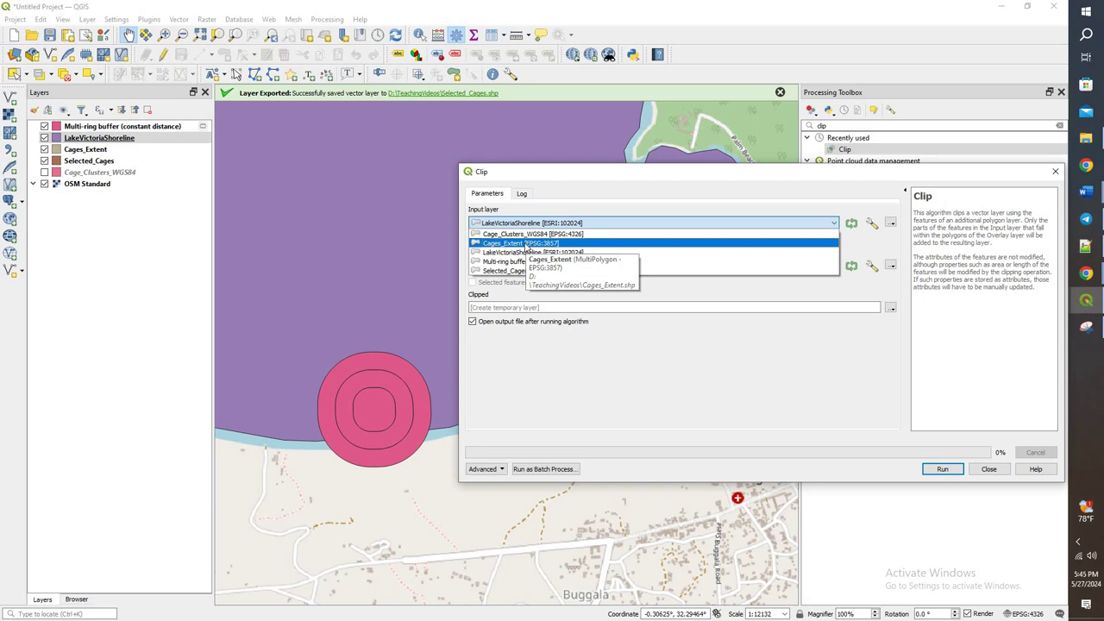
pyautogui.click(518, 261)
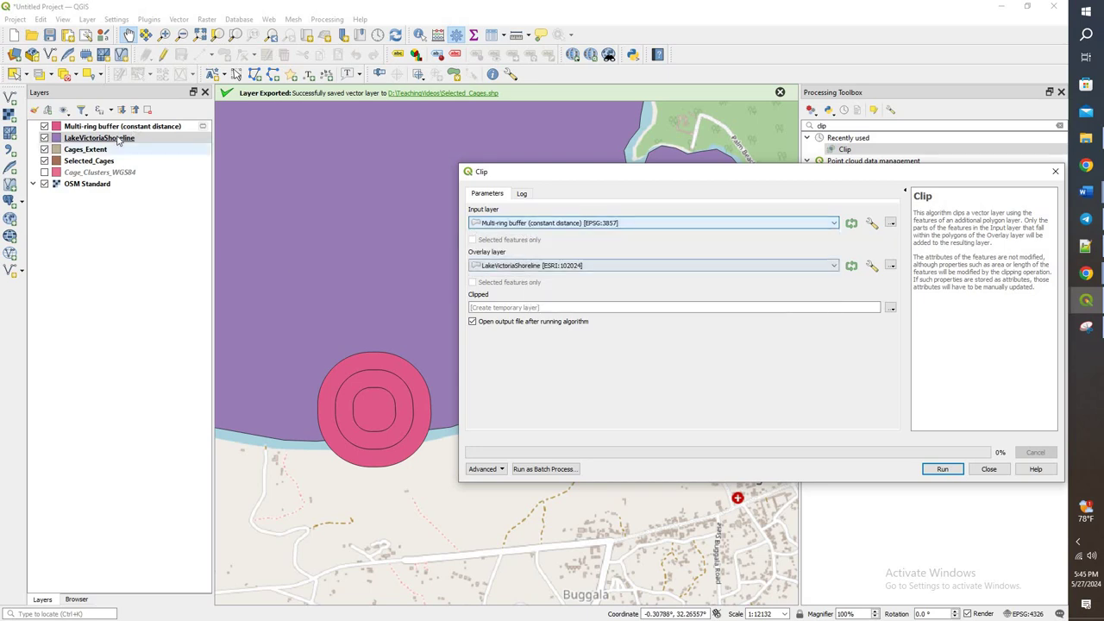
pyautogui.click(531, 267)
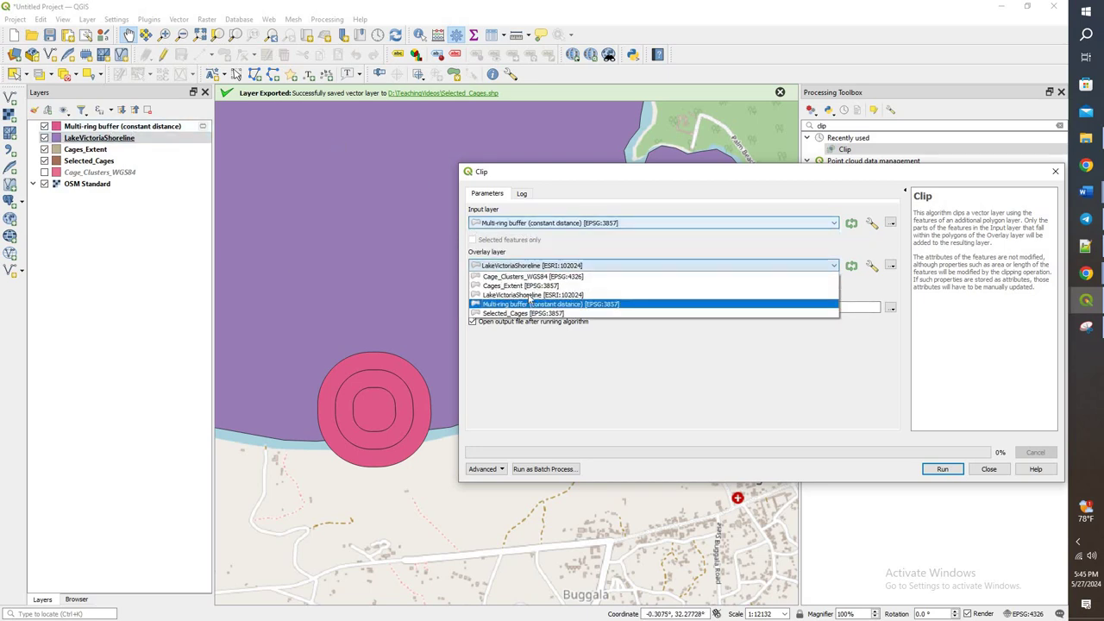
pyautogui.click(643, 294)
pyautogui.click(941, 468)
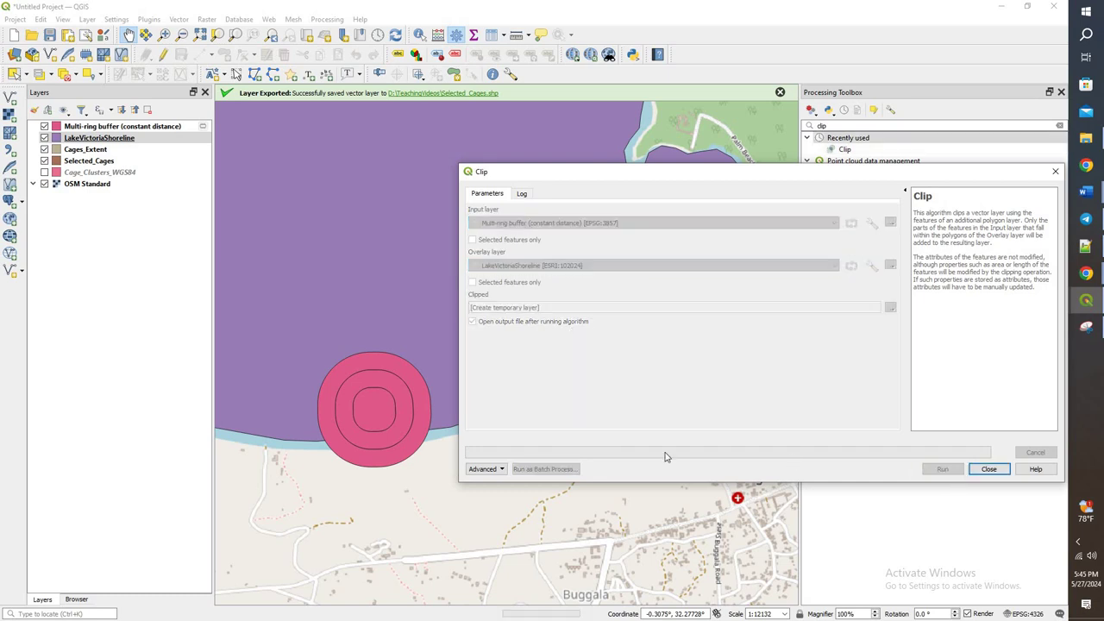
pyautogui.click(988, 469)
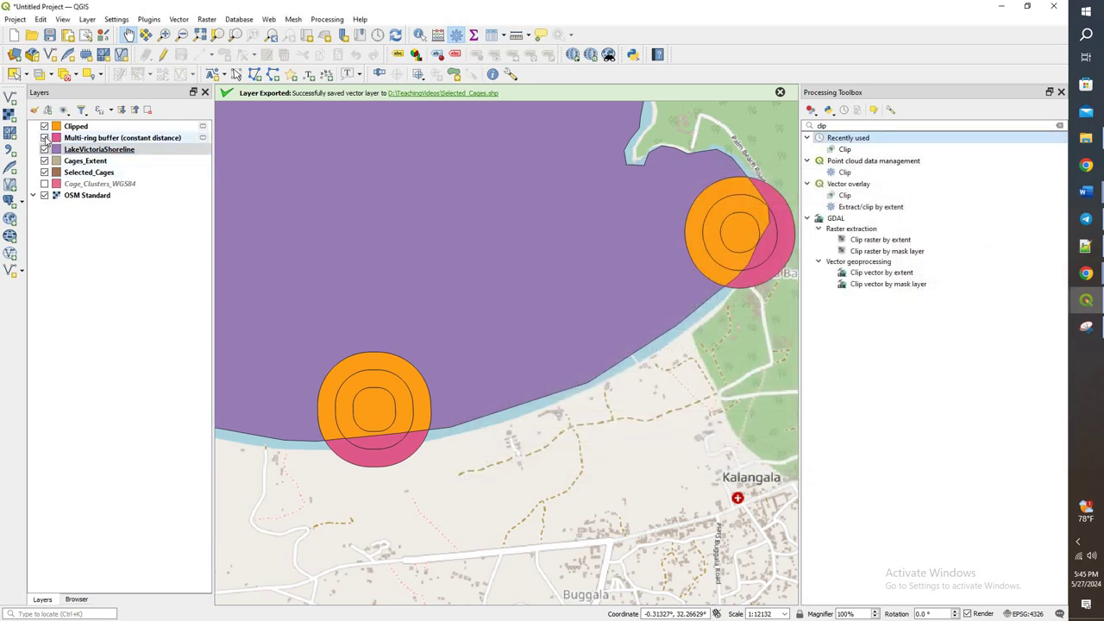
# Hide the Multi-ring buffer layer and remove the Cage_Clusters_WGS84 layer
pyautogui.click(44, 138)
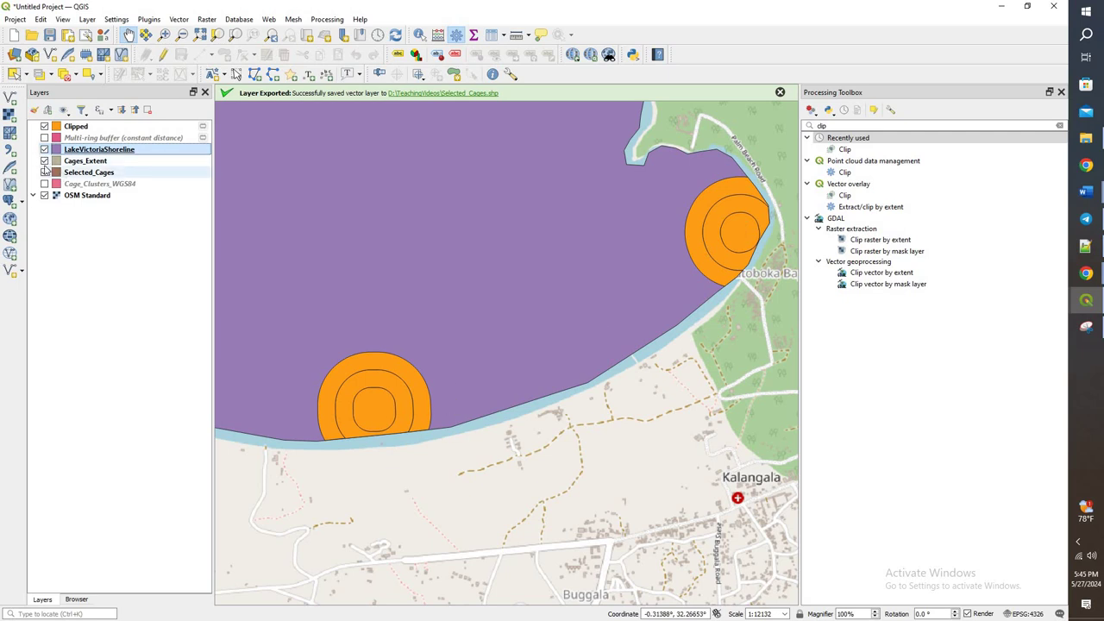
pyautogui.rightClick(75, 183)
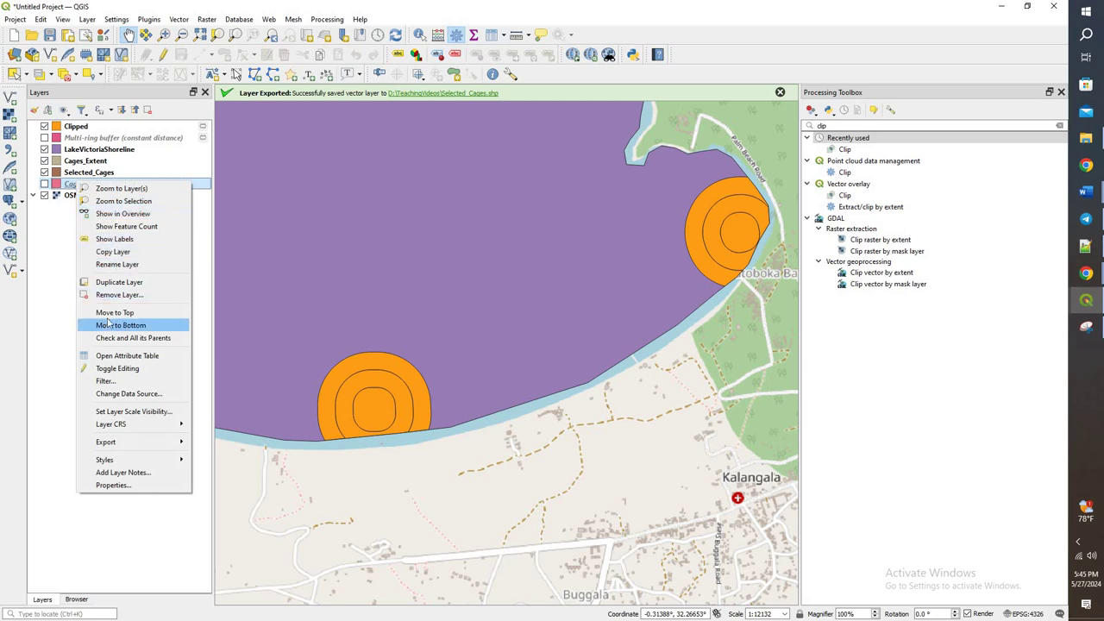
pyautogui.click(118, 294)
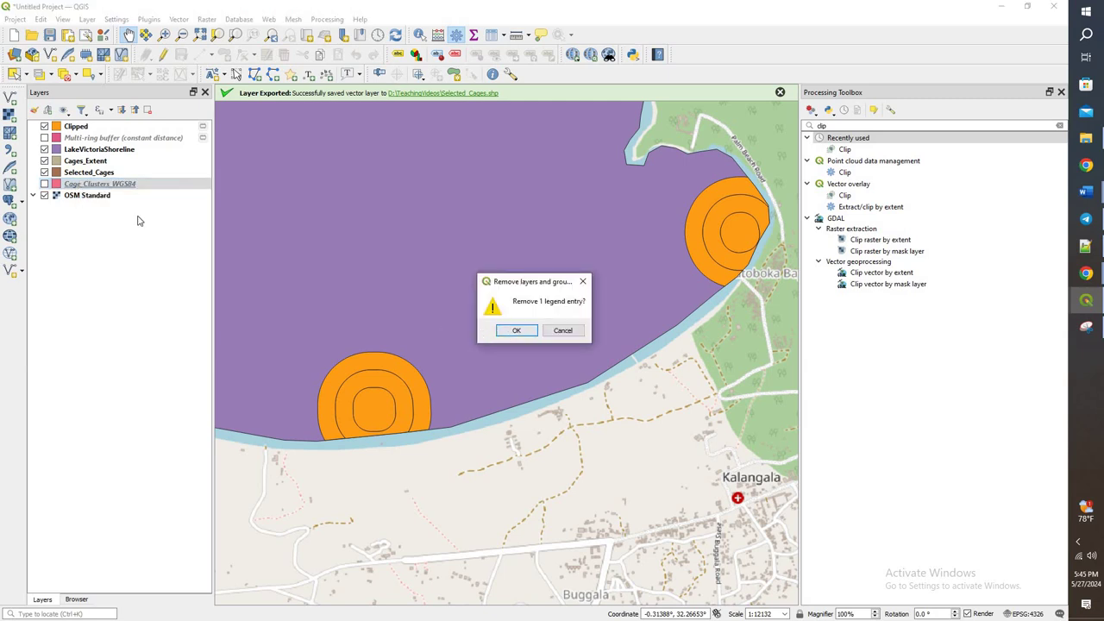
pyautogui.press('Return')
pyautogui.click(103, 176)
pyautogui.rightClick(103, 176)
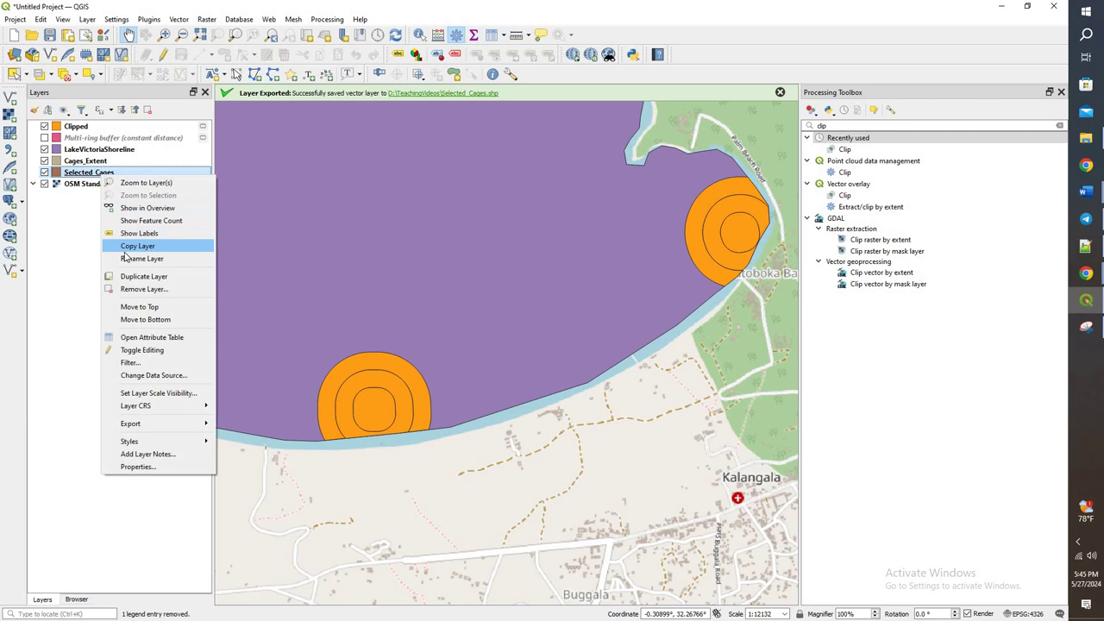
pyautogui.click(87, 163)
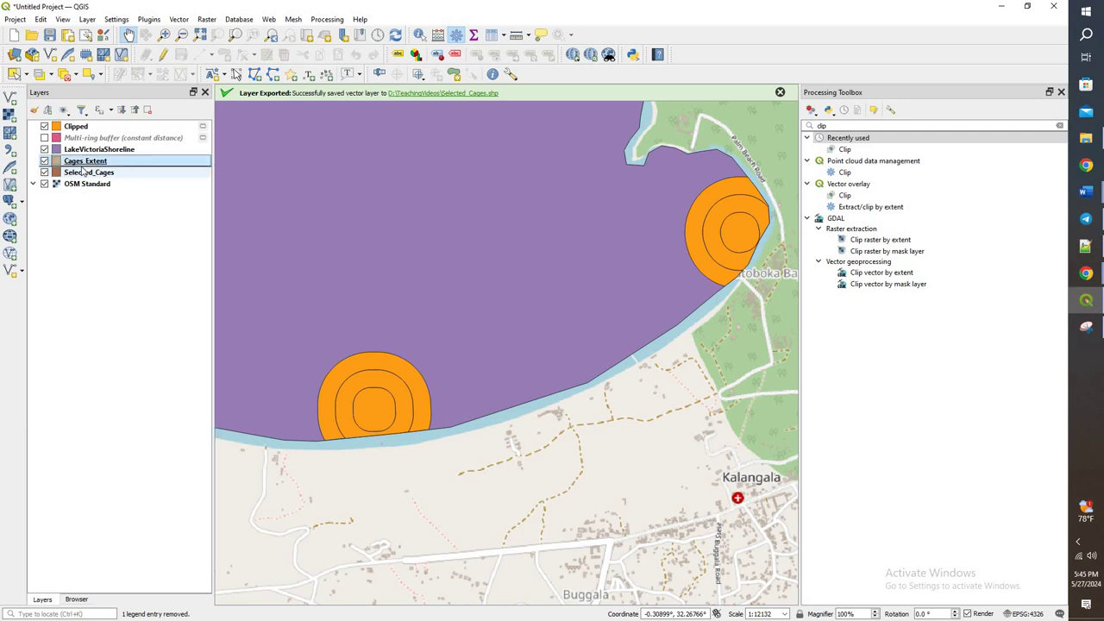
# Remove the Cages_Extent and Multi-ring buffer layers from the project
pyautogui.rightClick(83, 163)
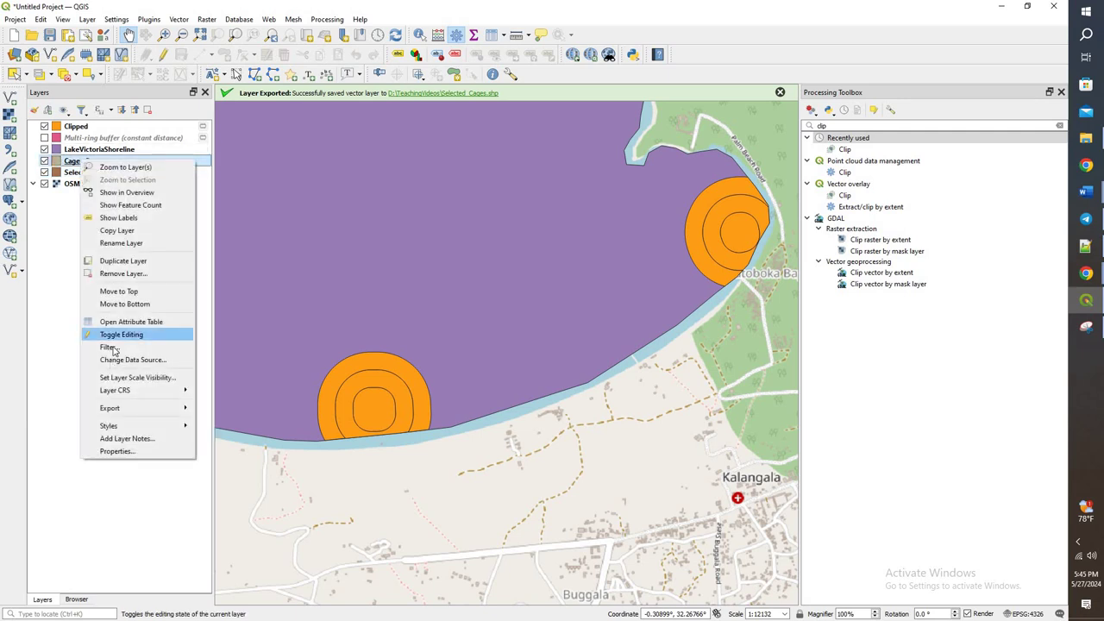
pyautogui.click(120, 274)
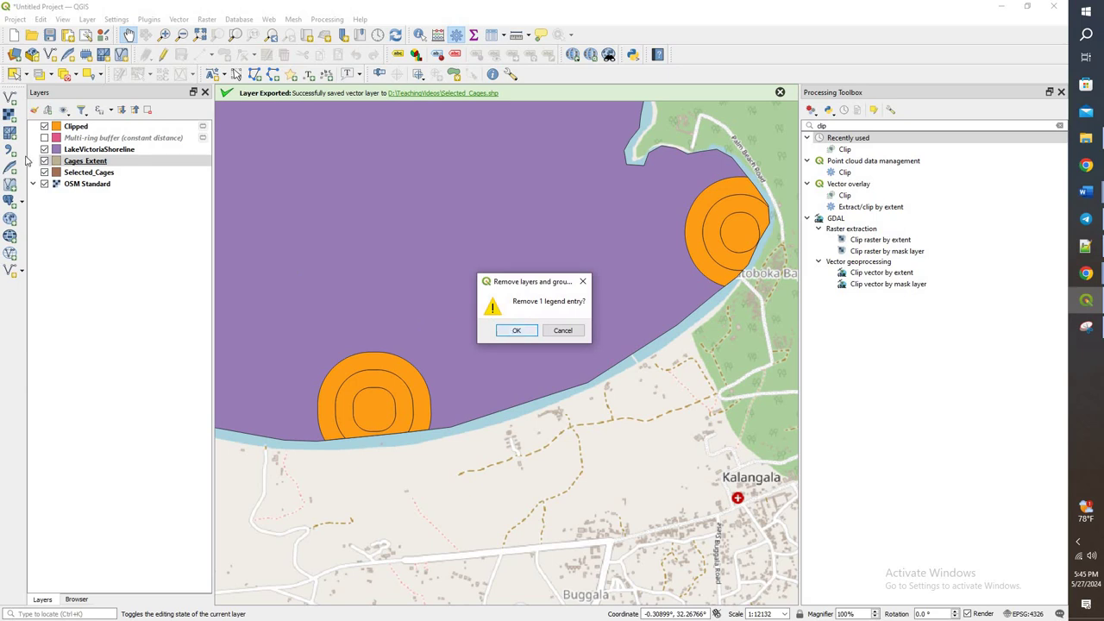
pyautogui.press('Return')
pyautogui.click(96, 138)
pyautogui.rightClick(97, 138)
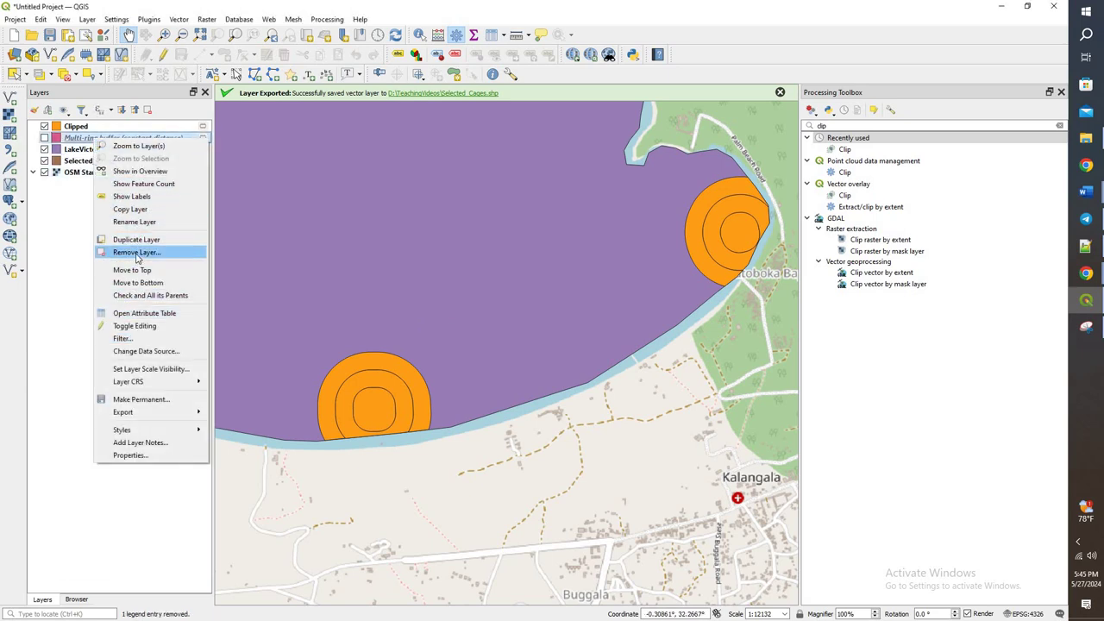
pyautogui.click(136, 252)
pyautogui.press('Return')
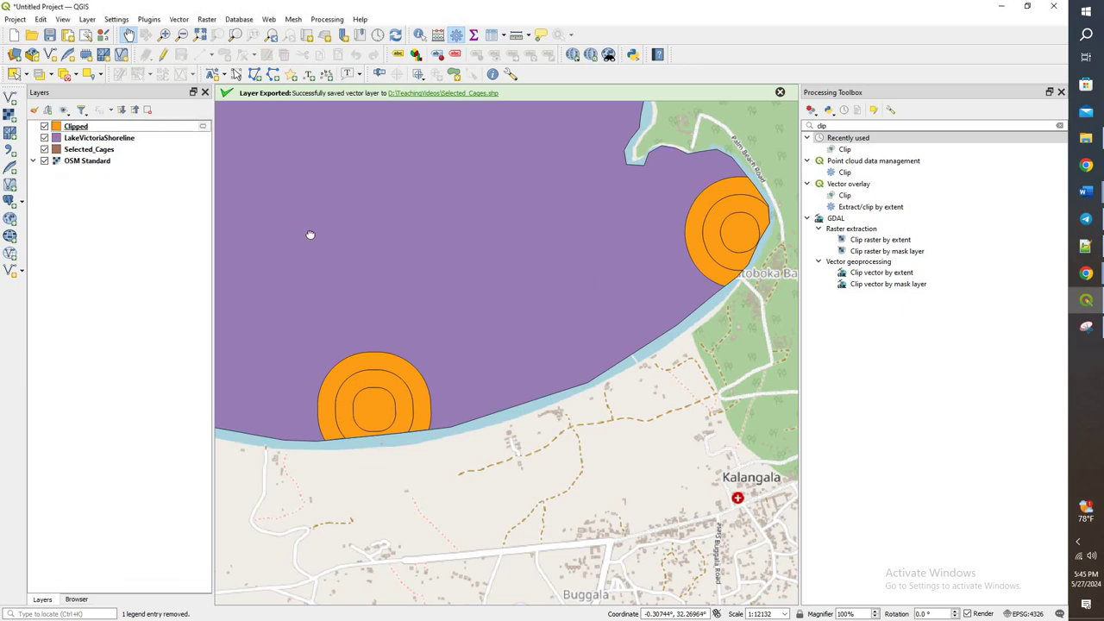
# Move Selected_Cages to the top of the layer order and frame the clipped rings near Lutoboka Bay
pyautogui.moveTo(311, 235); pyautogui.dragTo(392, 278)
pyautogui.click(88, 149)
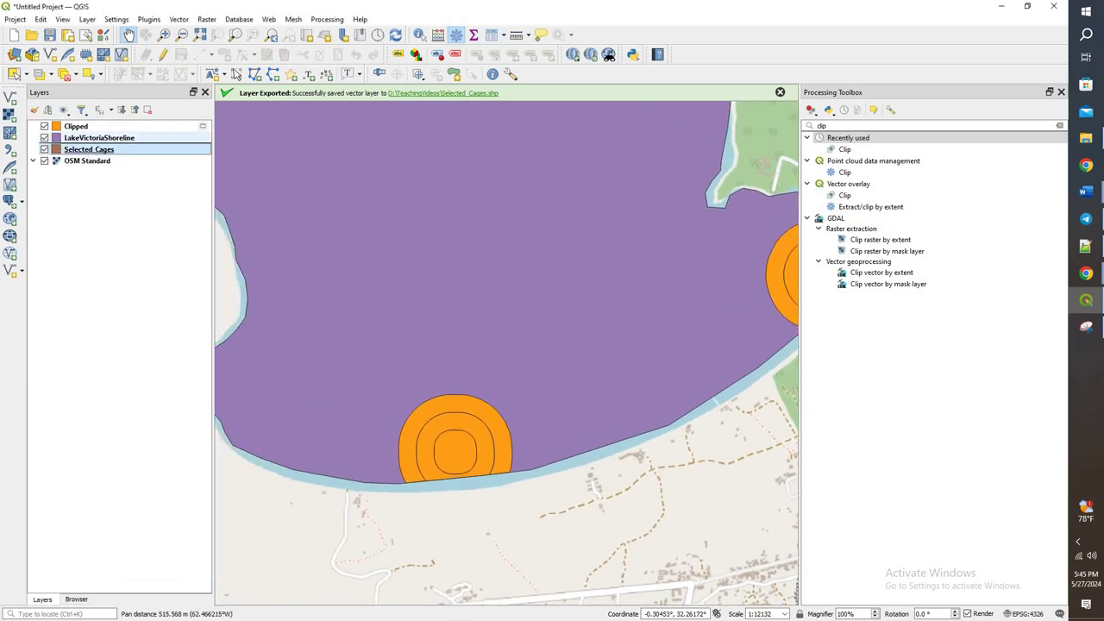
pyautogui.moveTo(89, 149); pyautogui.dragTo(93, 124)
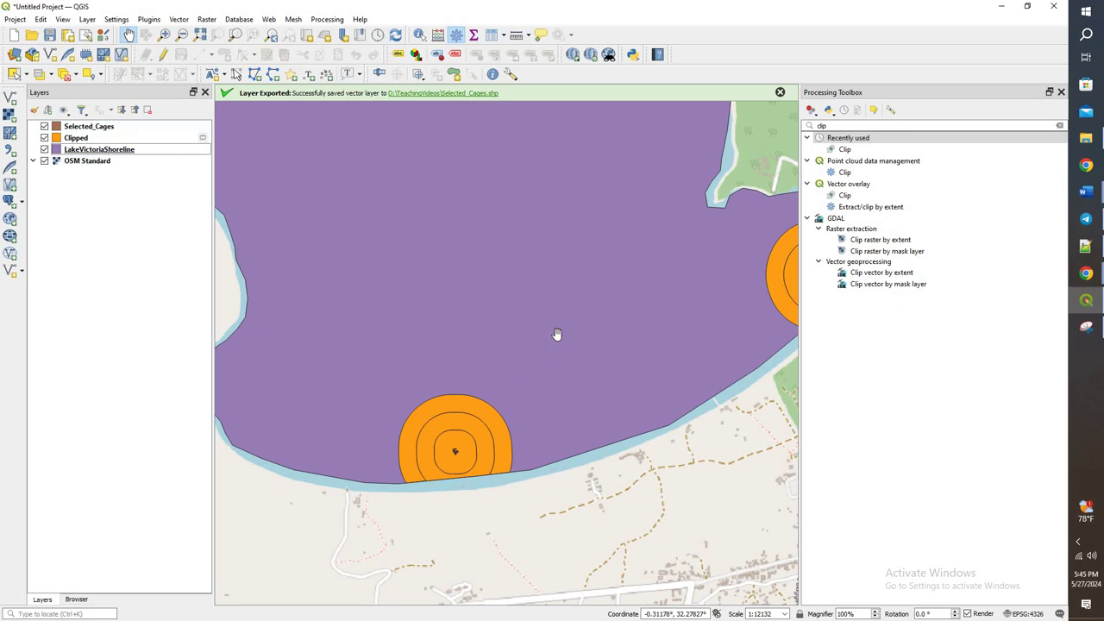
pyautogui.scroll(-1, 434, 308)
pyautogui.scroll(4, 668, 244)
pyautogui.moveTo(579, 329); pyautogui.dragTo(436, 364)
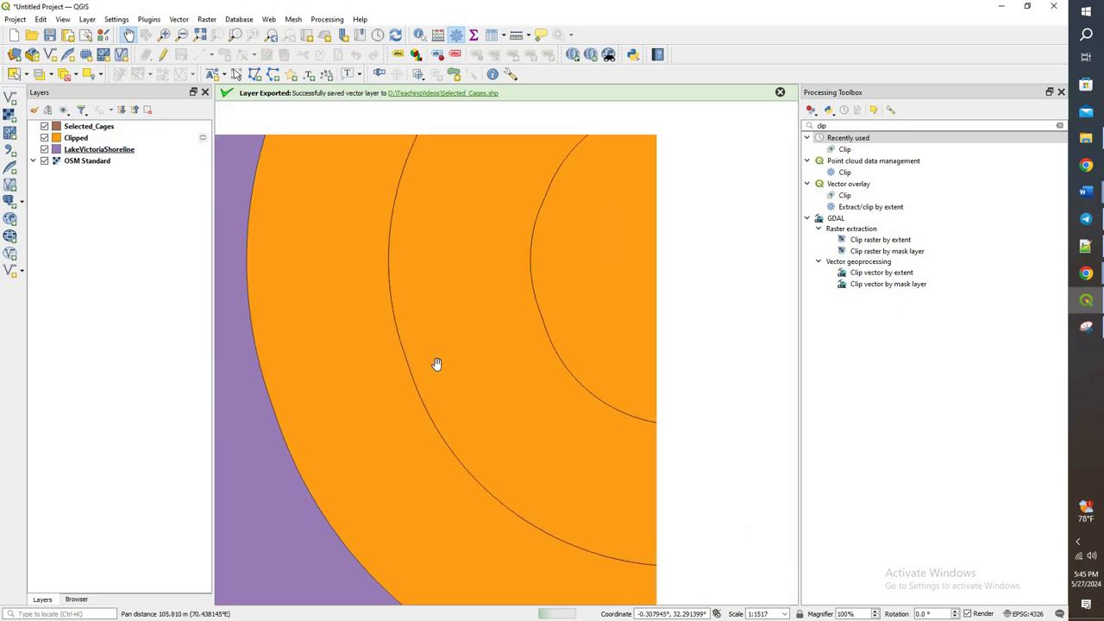
pyautogui.scroll(-2, 552, 340)
pyautogui.moveTo(196, 561); pyautogui.dragTo(668, 370)
# Run Random points in polygons on the Clipped layer with 10 points per feature
pyautogui.scroll(-1, 656, 354)
pyautogui.doubleClick(848, 124)
pyautogui.write('random')
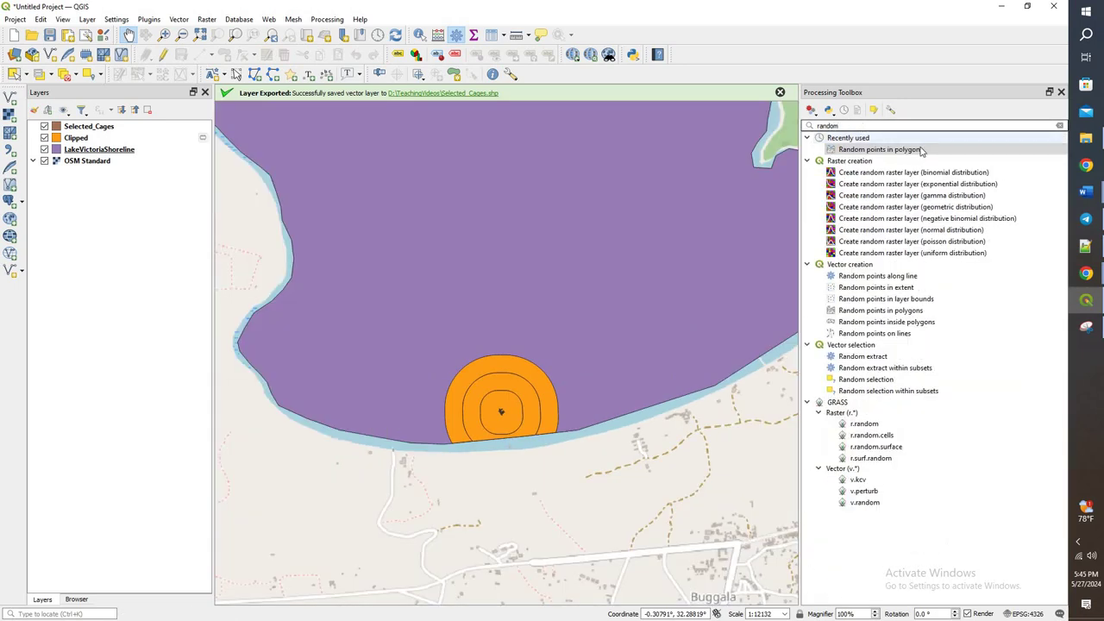
pyautogui.doubleClick(905, 149)
pyautogui.doubleClick(472, 265)
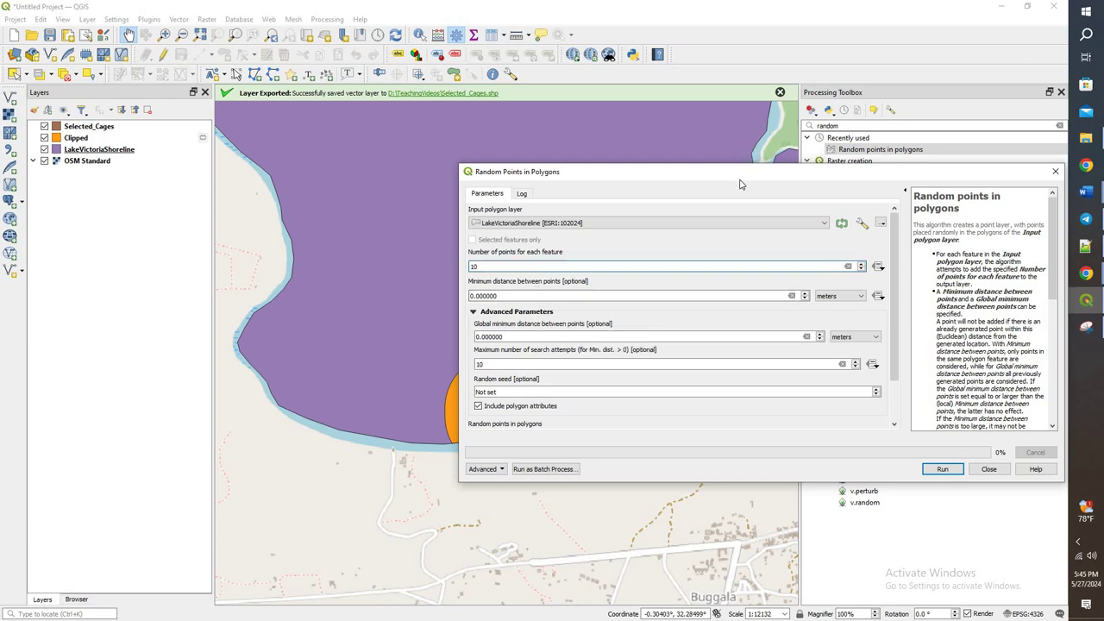
pyautogui.moveTo(740, 184); pyautogui.dragTo(777, 158)
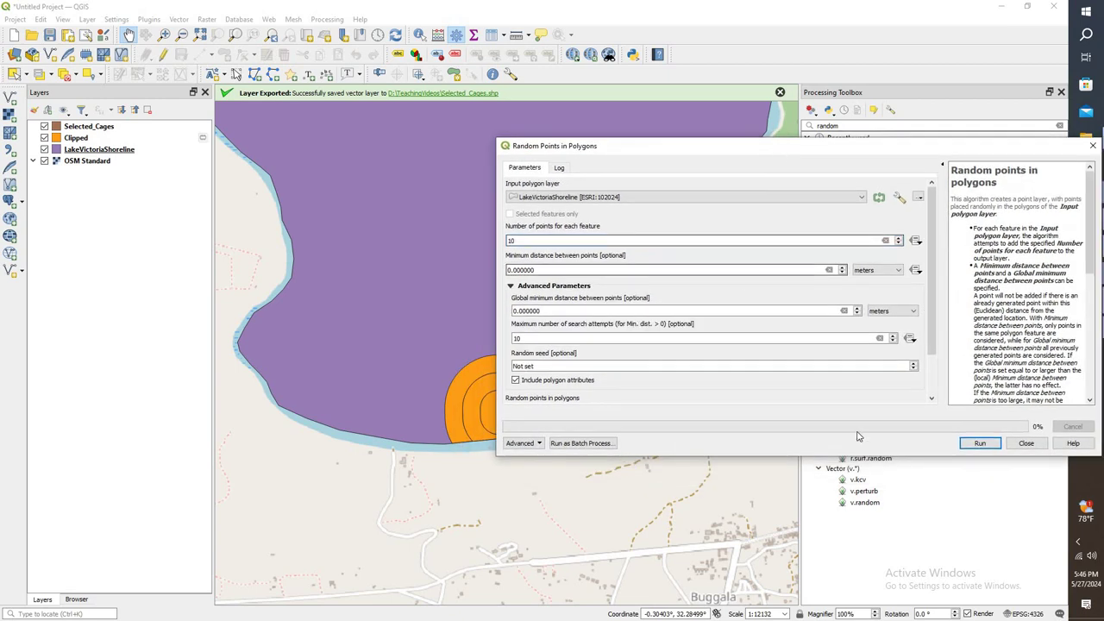
pyautogui.click(695, 197)
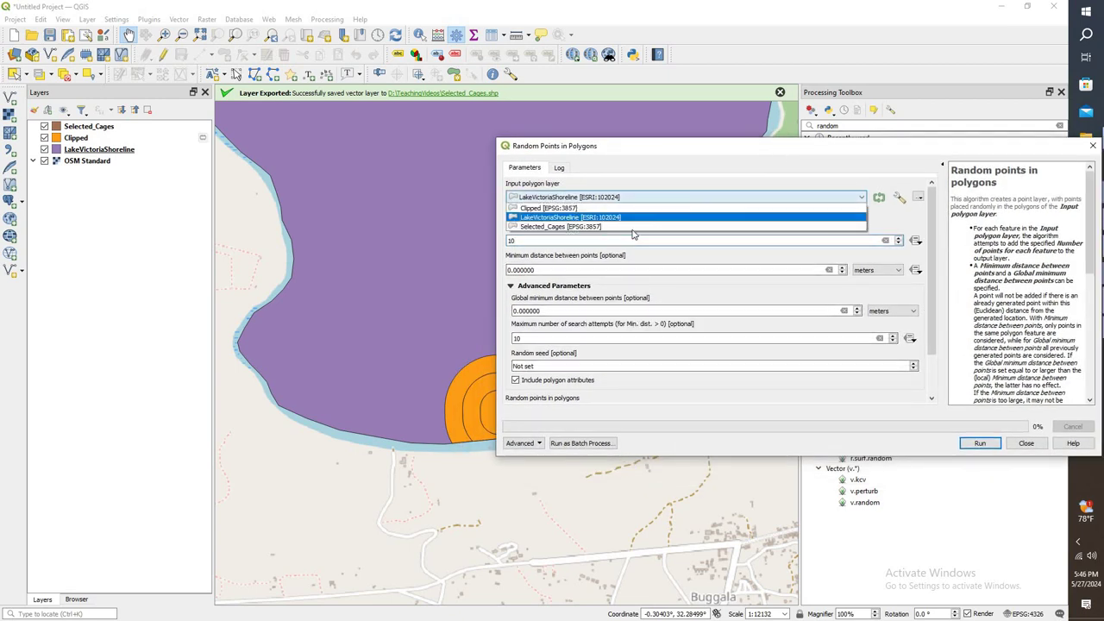
pyautogui.click(549, 208)
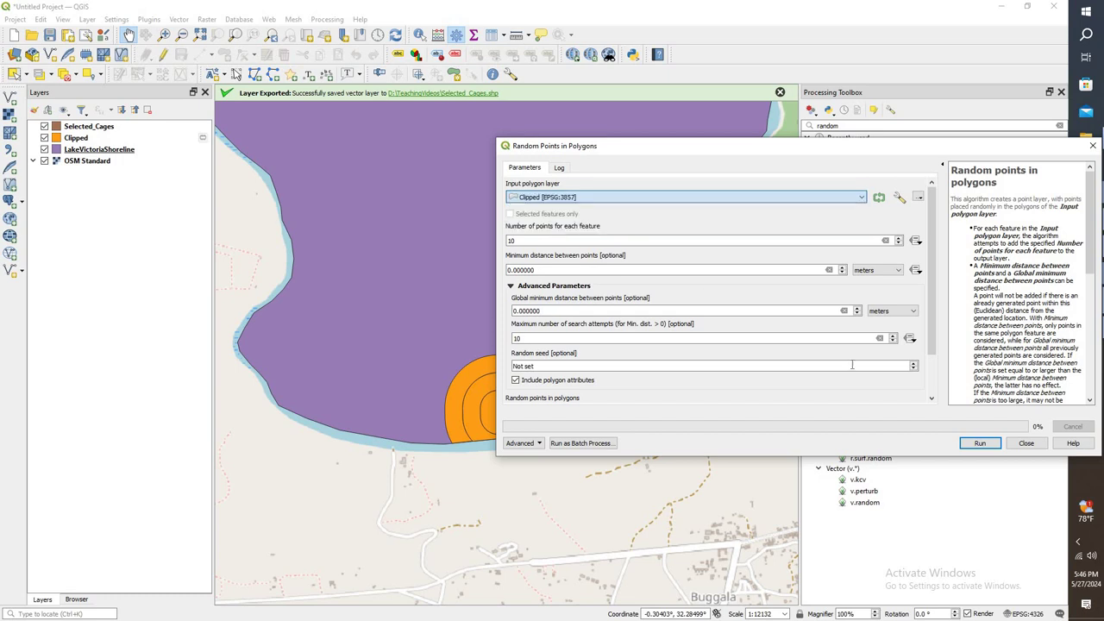
pyautogui.click(981, 444)
pyautogui.click(1025, 444)
pyautogui.moveTo(695, 290); pyautogui.dragTo(477, 380)
pyautogui.scroll(1, 465, 384)
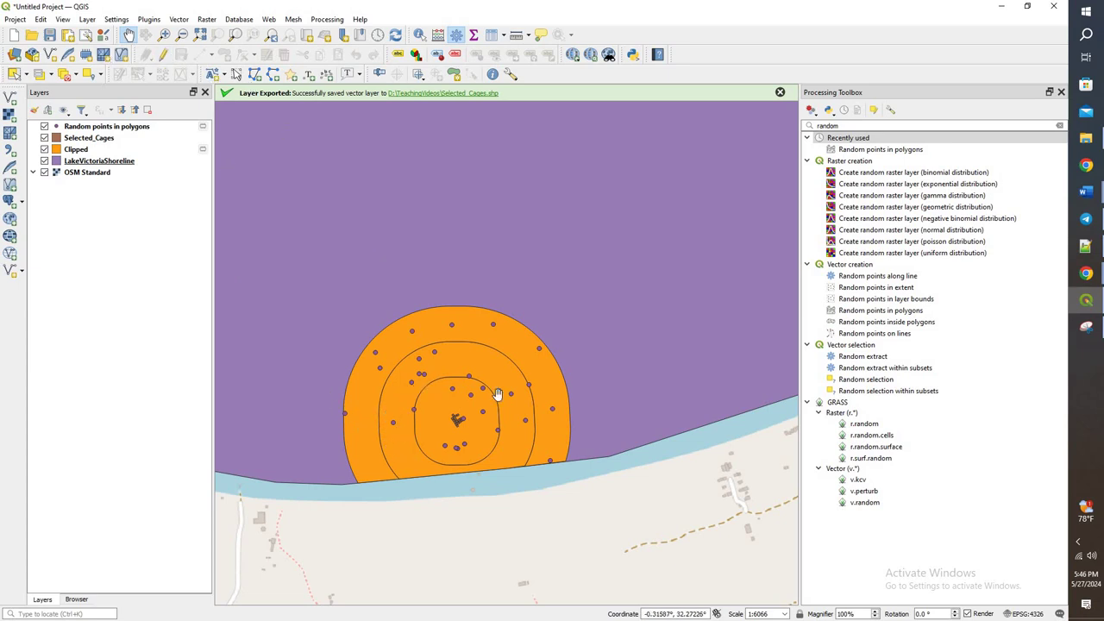
# Pan along the Kalangala shore until both groups of rings with random points are visible
pyautogui.moveTo(463, 415); pyautogui.dragTo(443, 347)
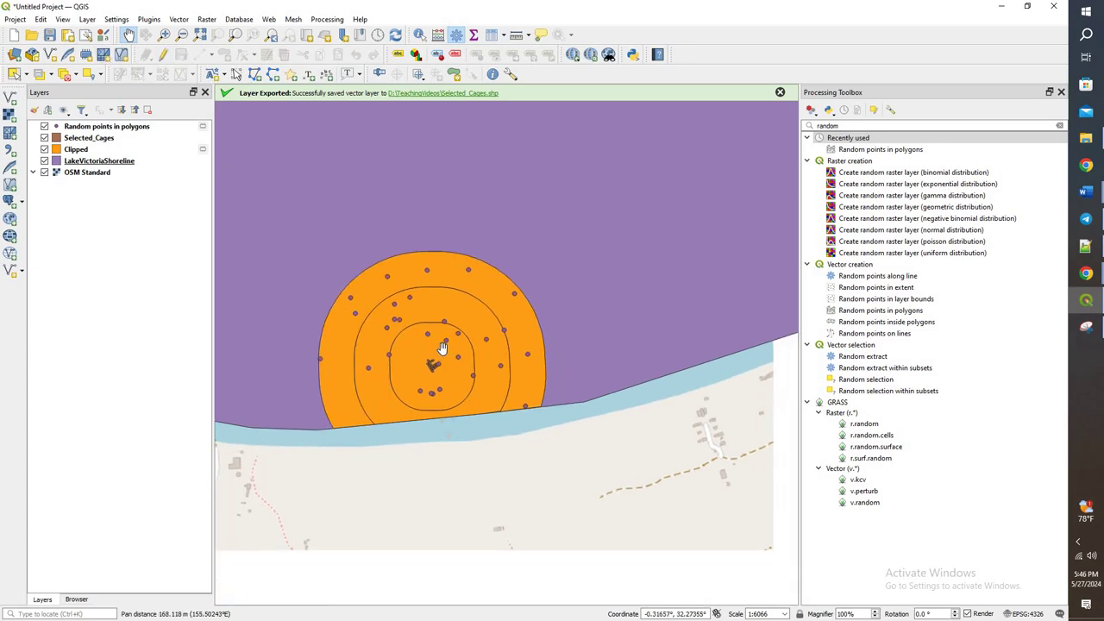
pyautogui.moveTo(586, 315); pyautogui.dragTo(538, 411)
pyautogui.scroll(-1, 663, 346)
pyautogui.scroll(2, 629, 345)
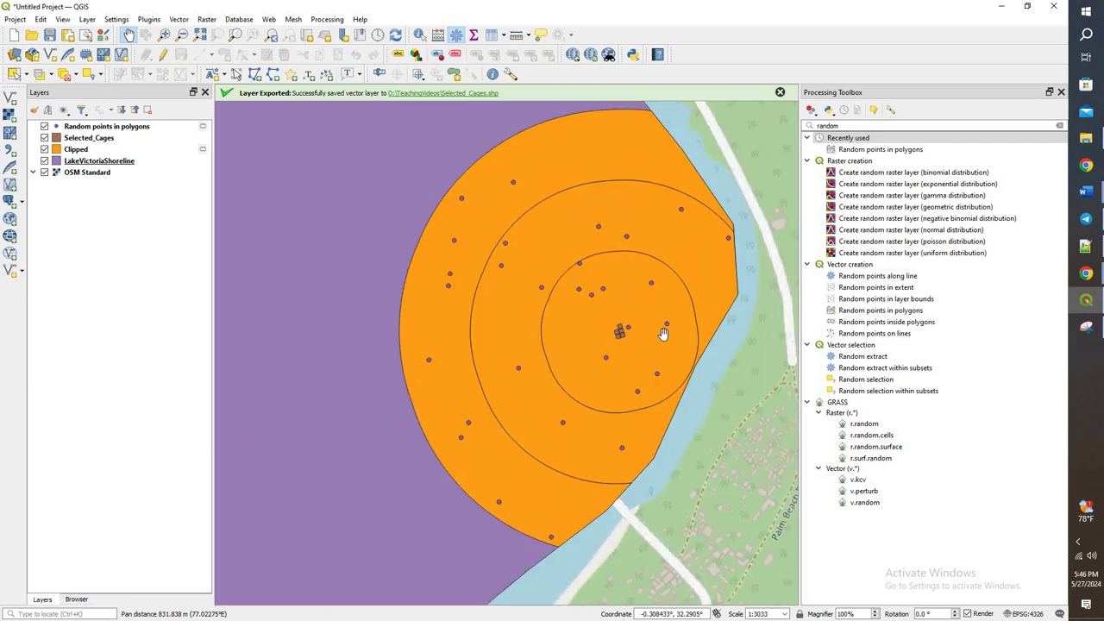
pyautogui.scroll(-2, 422, 376)
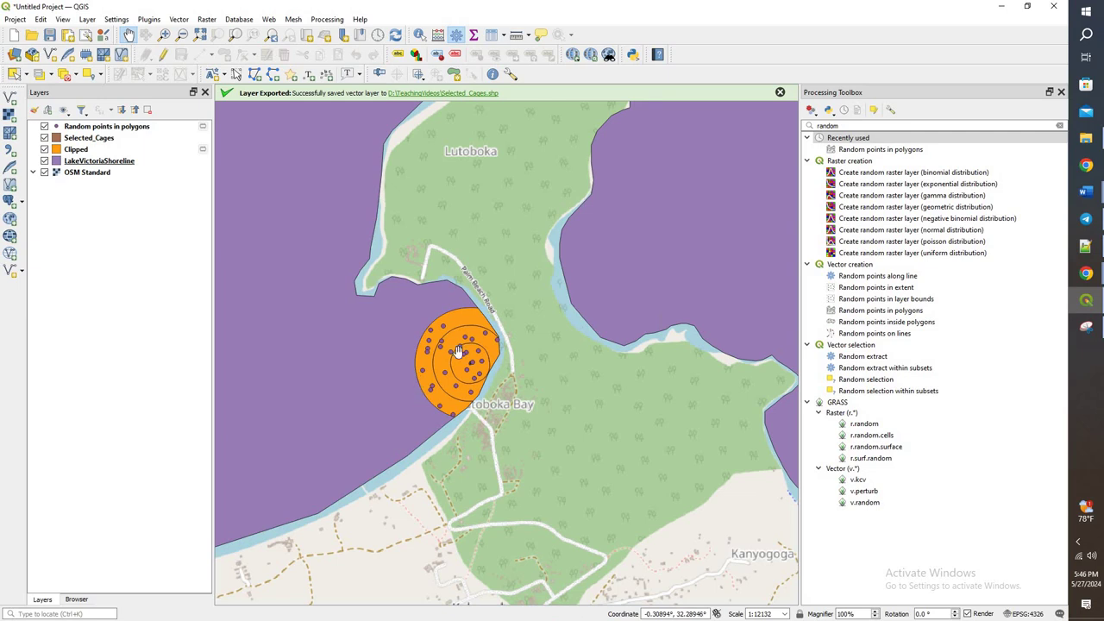
pyautogui.moveTo(516, 318); pyautogui.dragTo(561, 344)
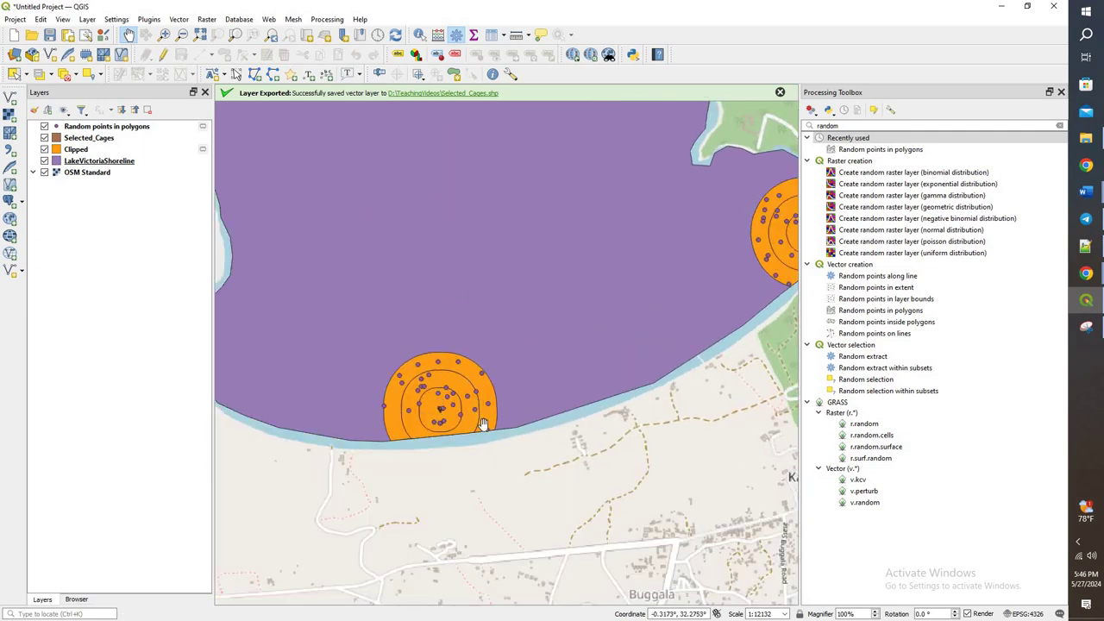
pyautogui.moveTo(521, 306); pyautogui.dragTo(460, 317)
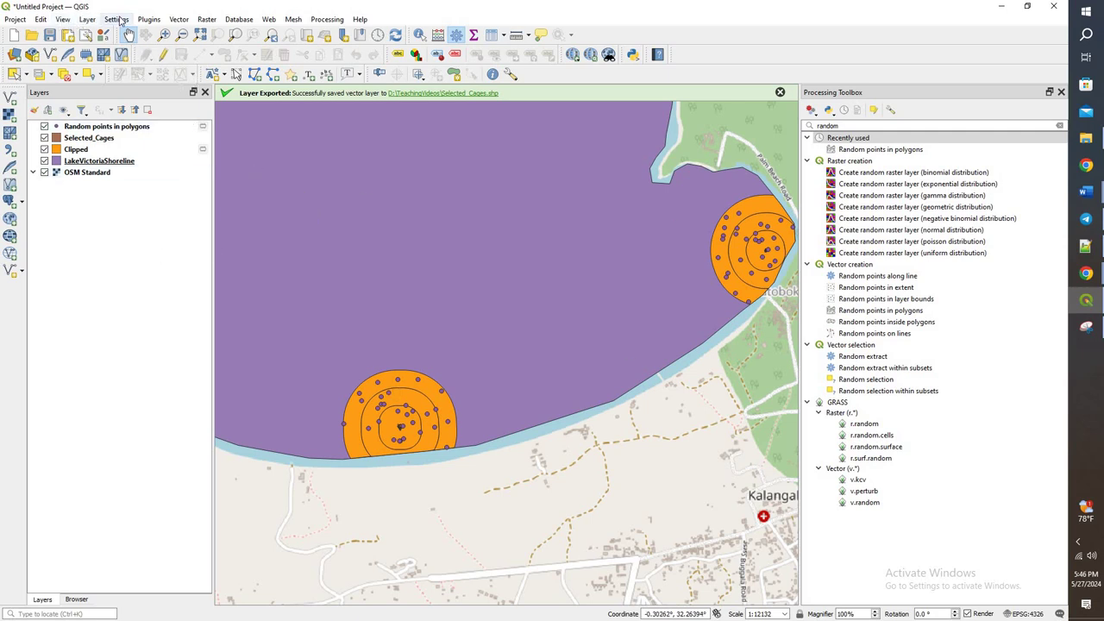
# Add the LV_Bathy_V7.tif raster layer to the project
pyautogui.click(87, 20)
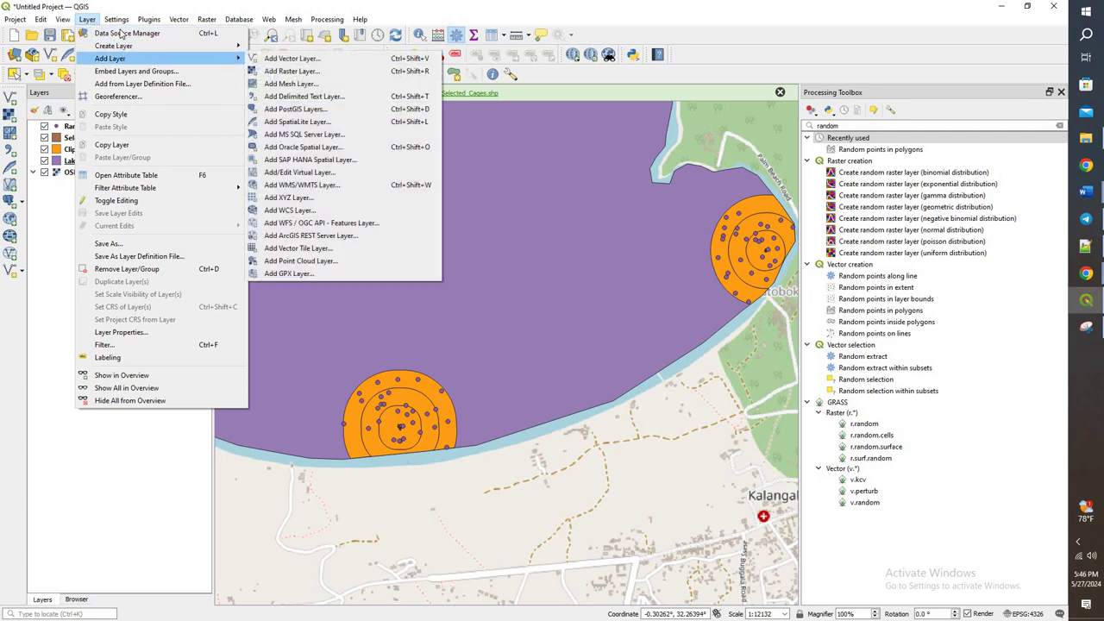
pyautogui.moveTo(110, 59)
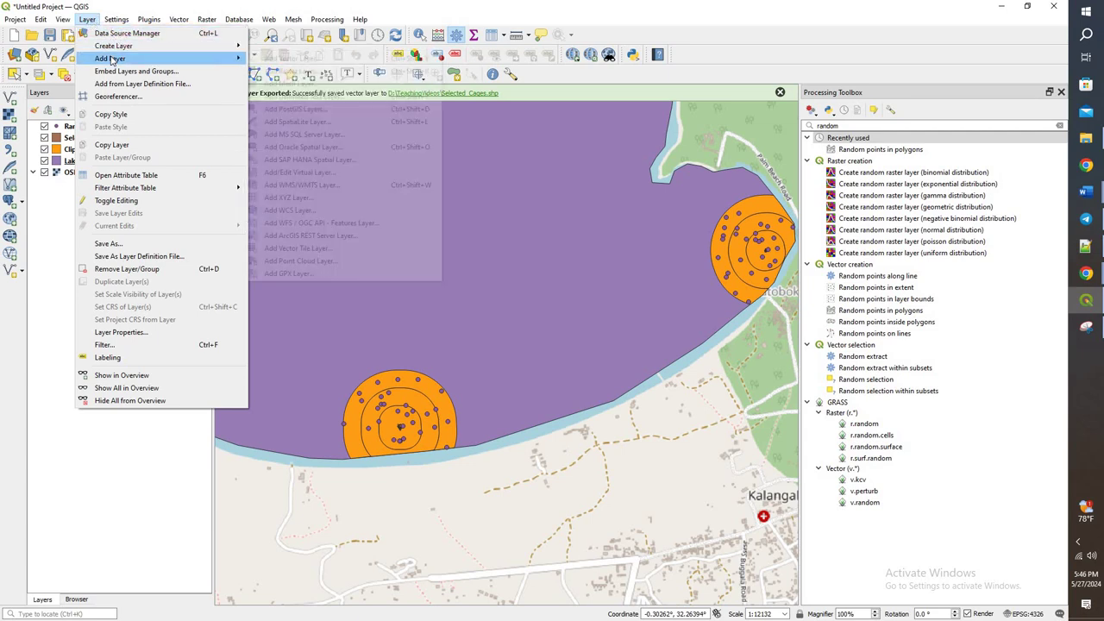
pyautogui.click(284, 72)
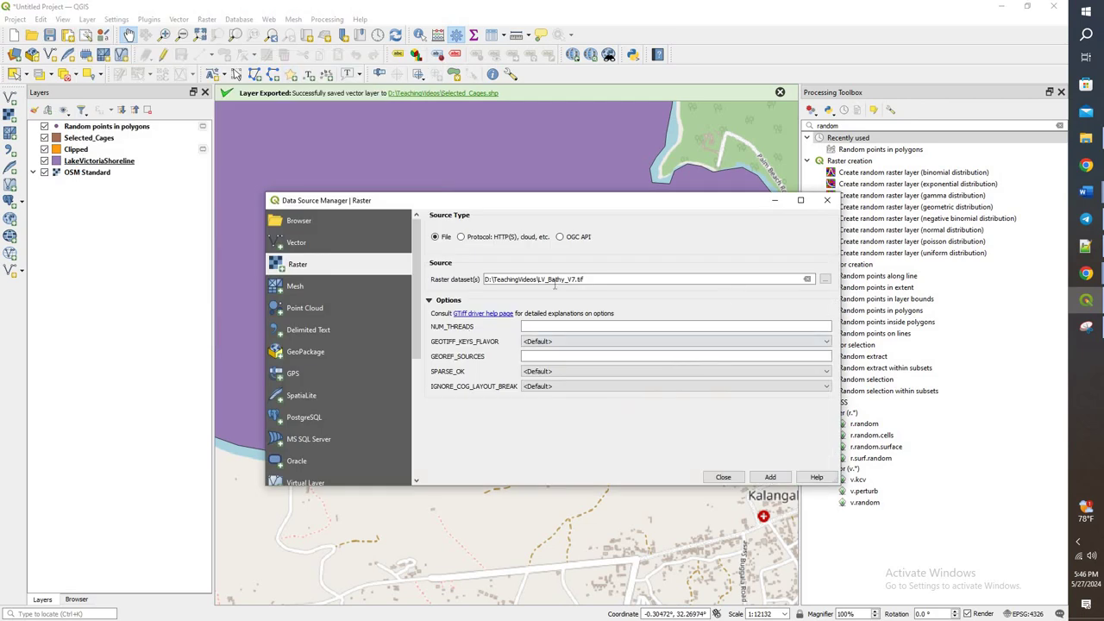
pyautogui.click(768, 477)
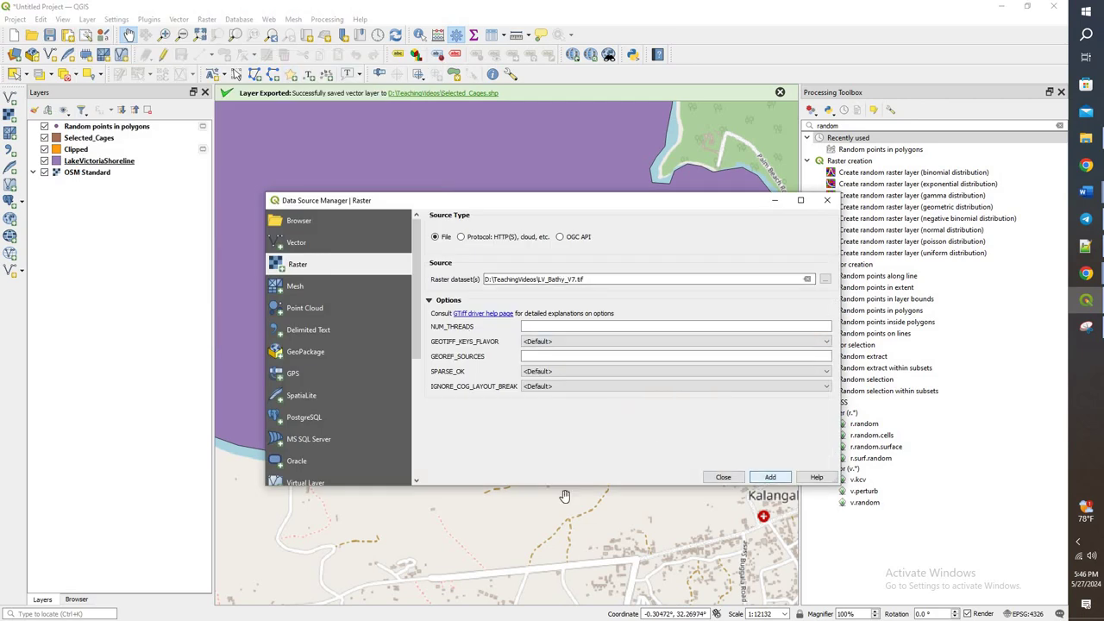
pyautogui.click(722, 477)
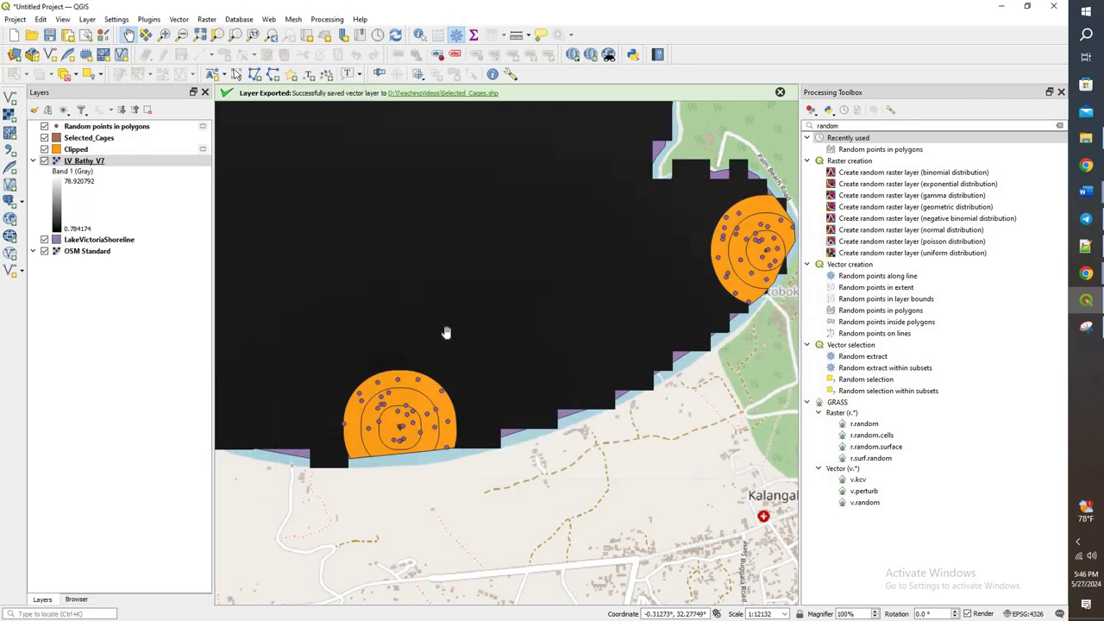
# Zoom and pan back to the Kalangala shore to frame the cage buffers over the bathymetry
pyautogui.scroll(-10, 443, 327)
pyautogui.scroll(3, 471, 292)
pyautogui.scroll(-5, 472, 292)
pyautogui.scroll(3, 601, 355)
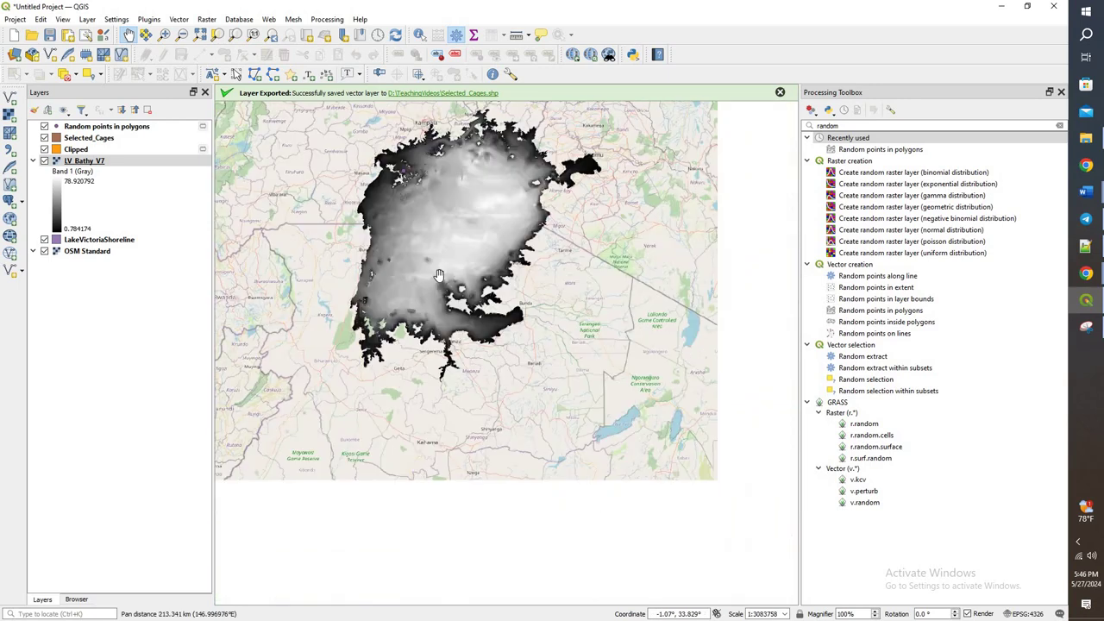
pyautogui.moveTo(466, 172); pyautogui.dragTo(492, 214)
pyautogui.scroll(2, 385, 173)
pyautogui.scroll(4, 386, 173)
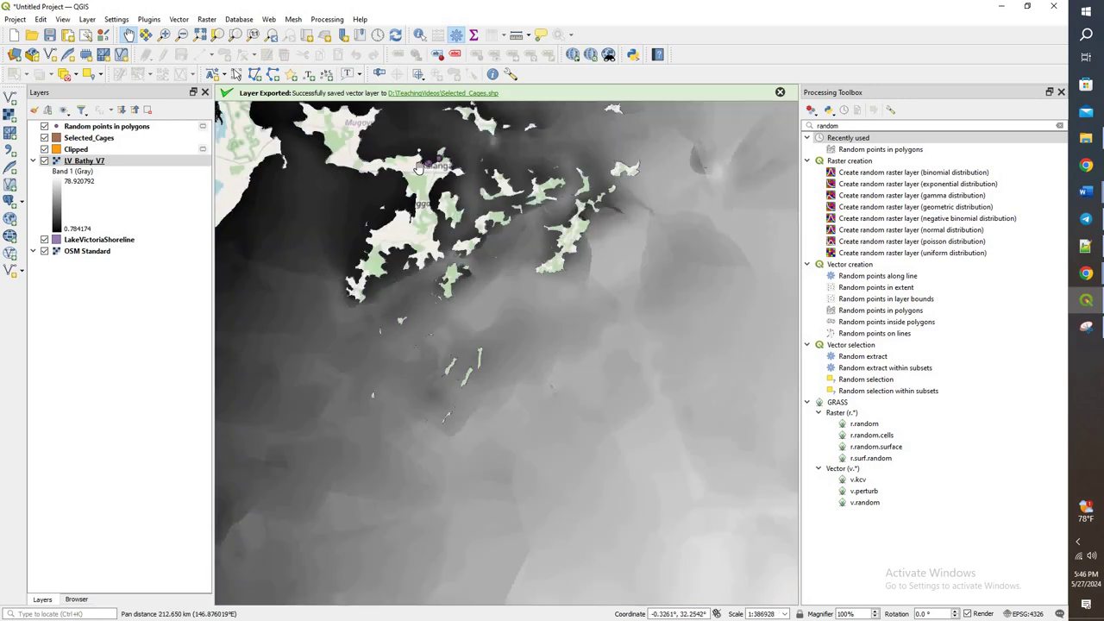
pyautogui.scroll(2, 461, 315)
pyautogui.scroll(2, 465, 308)
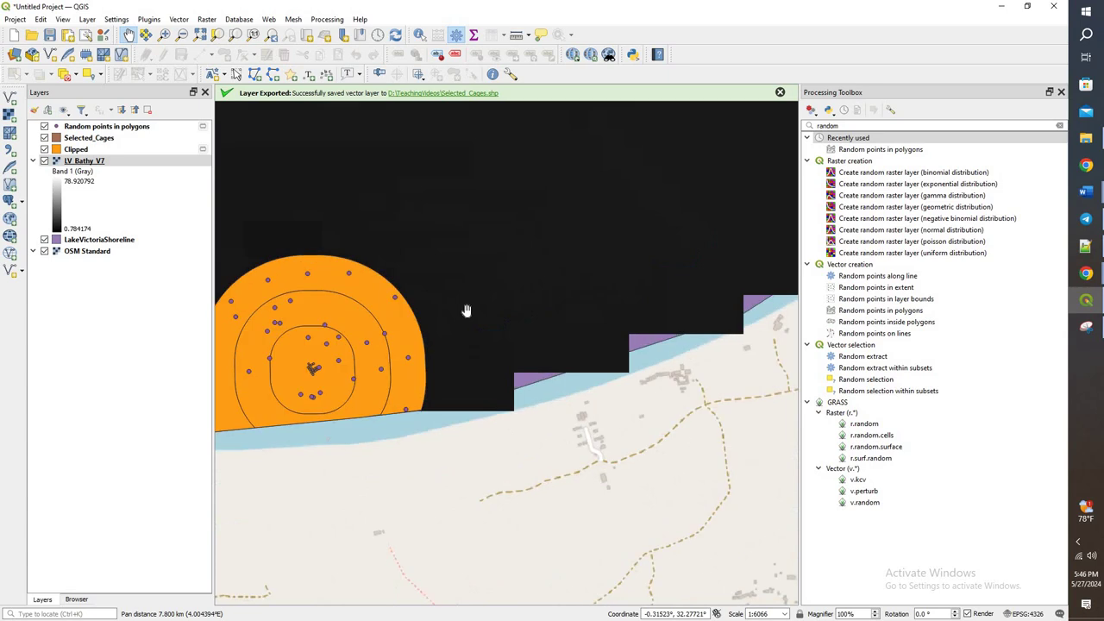
pyautogui.scroll(-1, 481, 288)
pyautogui.moveTo(476, 366); pyautogui.dragTo(467, 453)
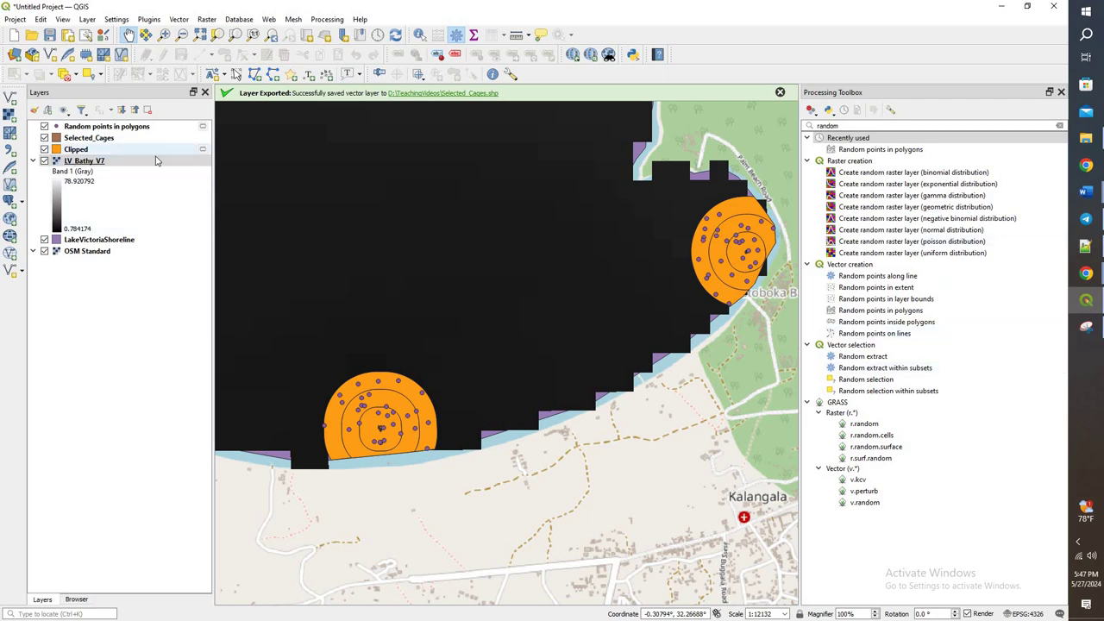
# Sample LV_Bathy_V7 at the Random points in polygons layer using the prefix SAMPLE_Depth
pyautogui.click(1059, 125)
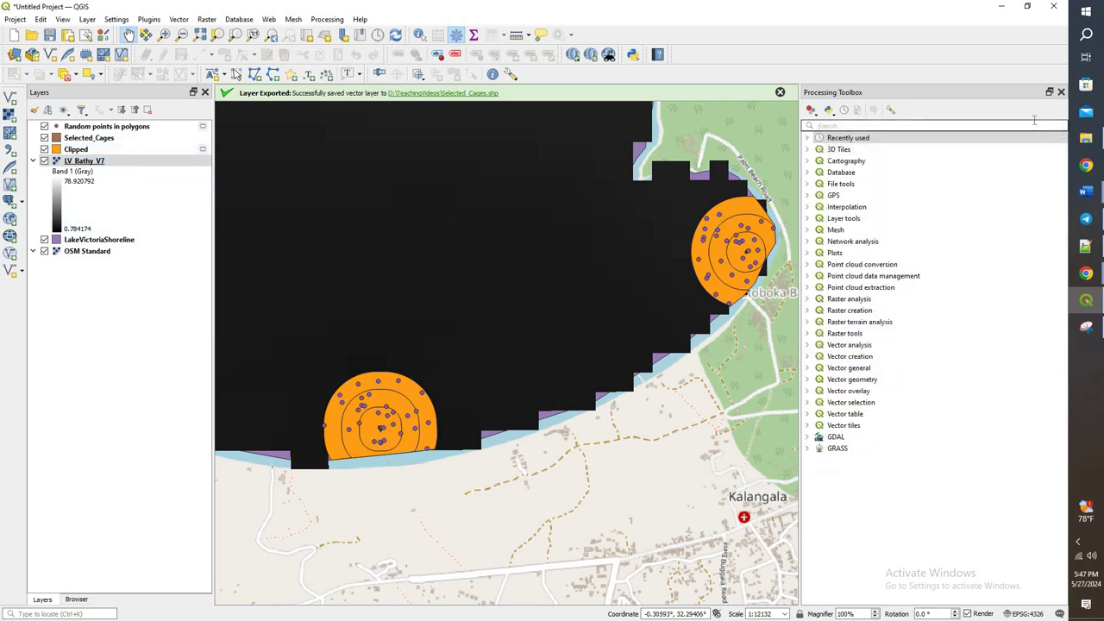
pyautogui.write('raster')
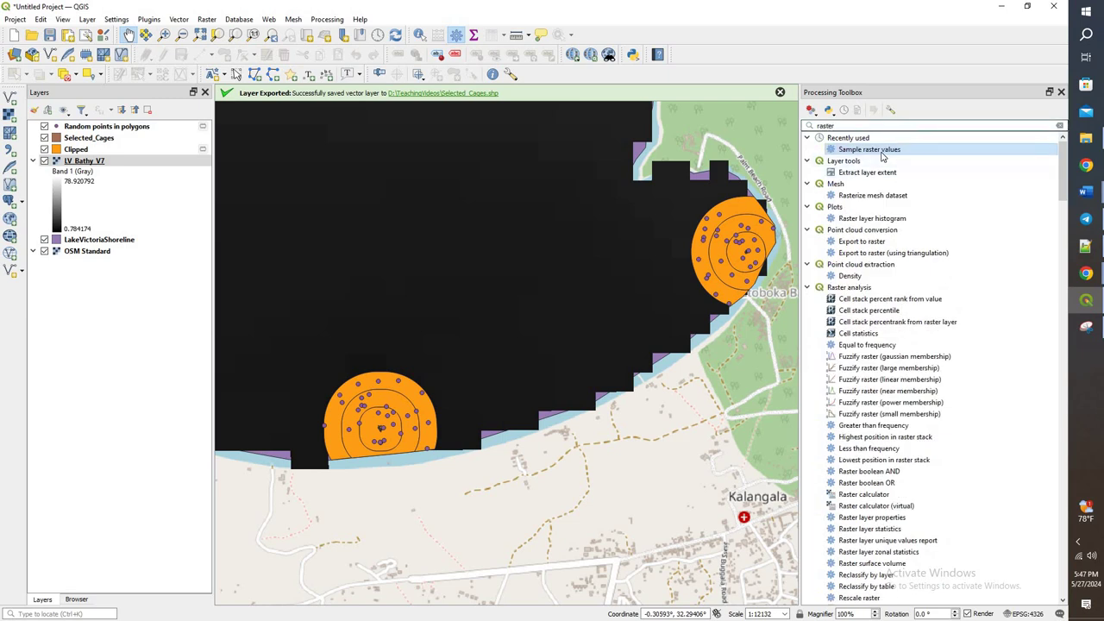
pyautogui.doubleClick(881, 151)
pyautogui.click(579, 198)
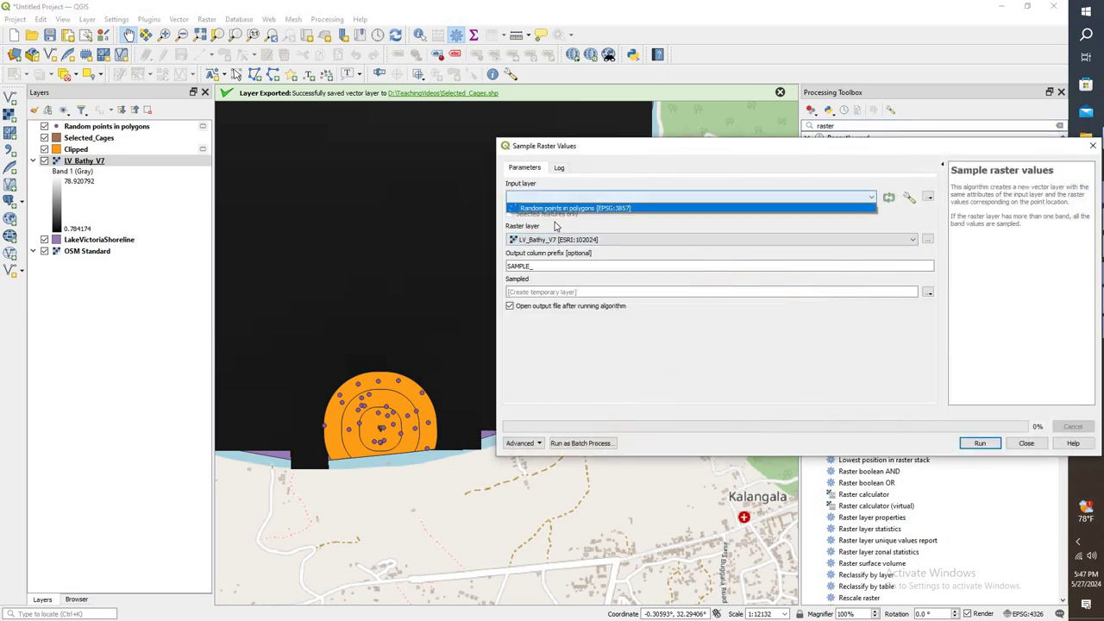
pyautogui.click(561, 209)
pyautogui.click(580, 265)
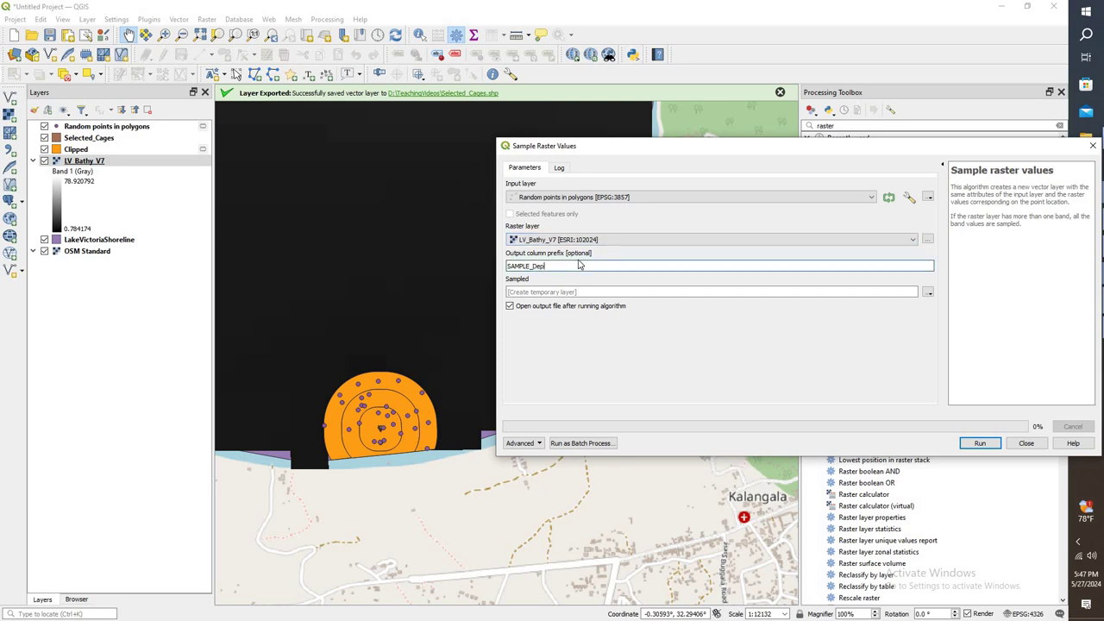
pyautogui.click(981, 443)
pyautogui.click(1026, 444)
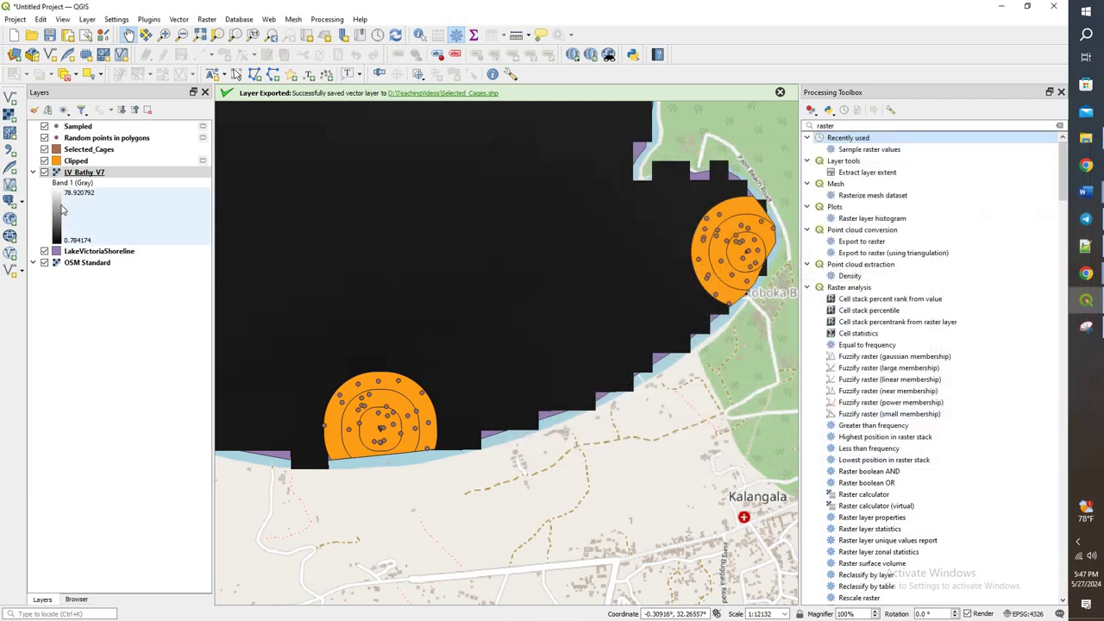
# Hide the LV_Bathy_V7, Clipped and Selected_Cages layers and select the Sampled layer
pyautogui.click(44, 171)
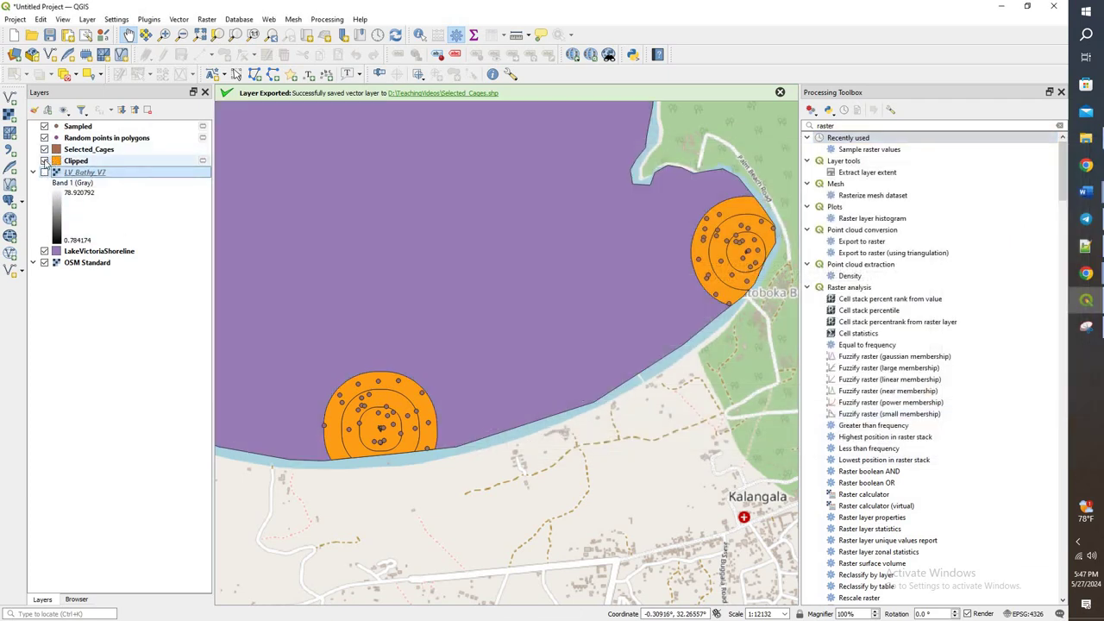
pyautogui.click(44, 161)
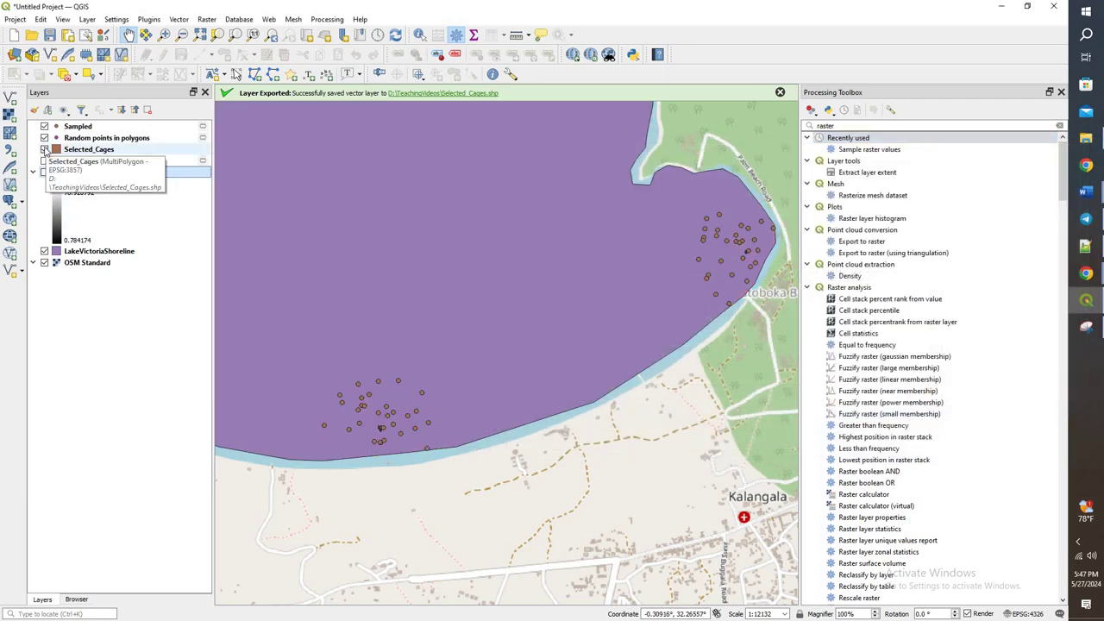
pyautogui.click(44, 150)
pyautogui.click(84, 127)
pyautogui.rightClick(86, 129)
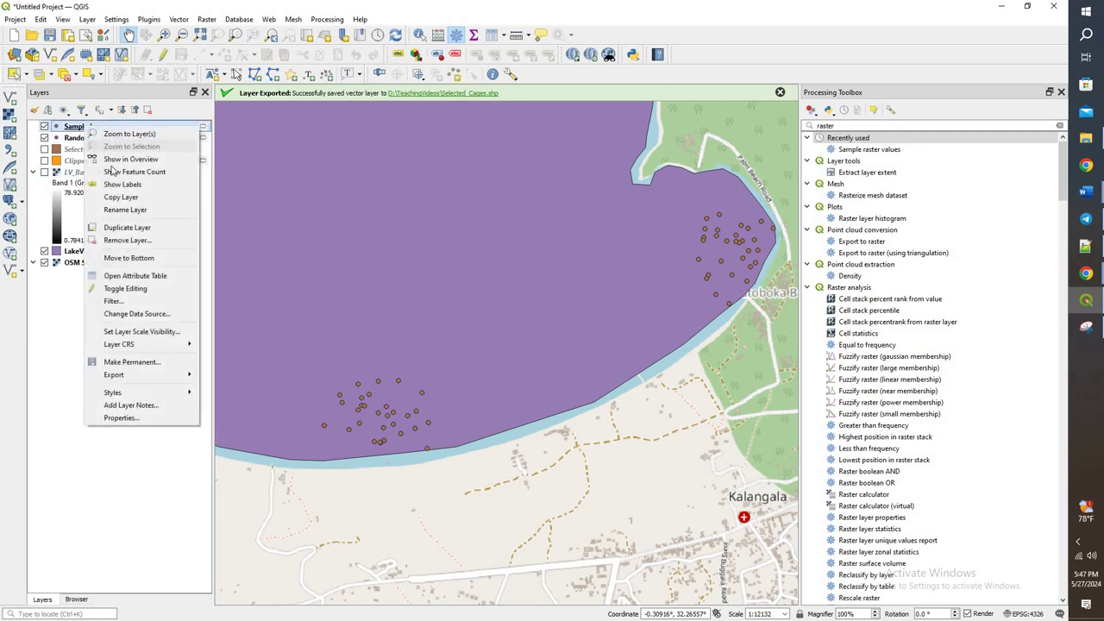
# Open the Sampled attribute table and scroll through SAMPLE_Depth1 to find the NULL value
pyautogui.click(173, 276)
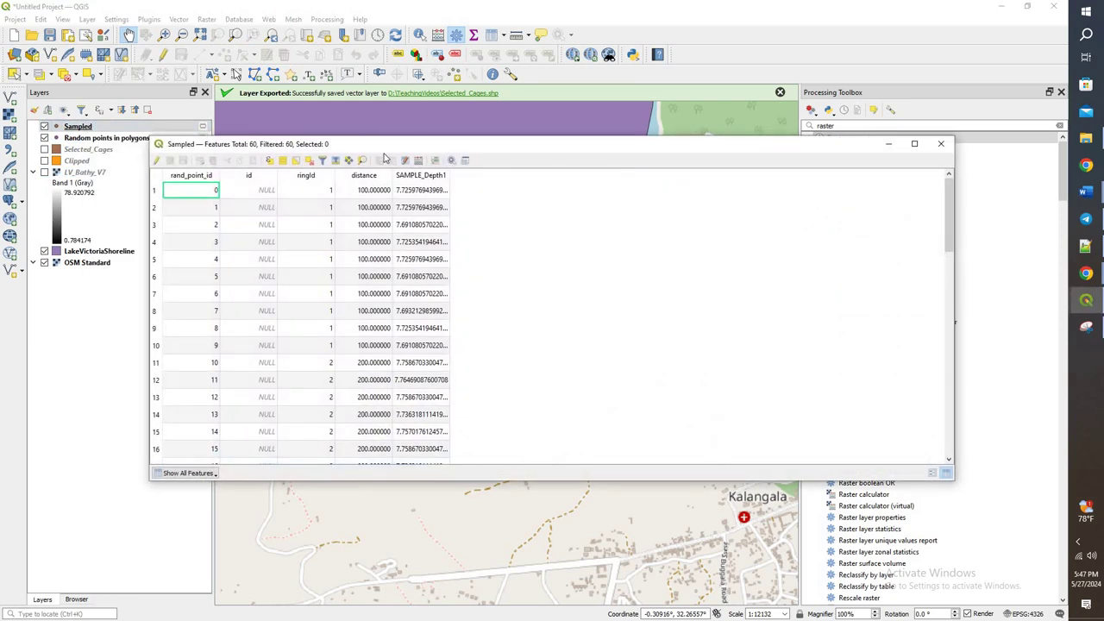
pyautogui.scroll(-15, 179, 249)
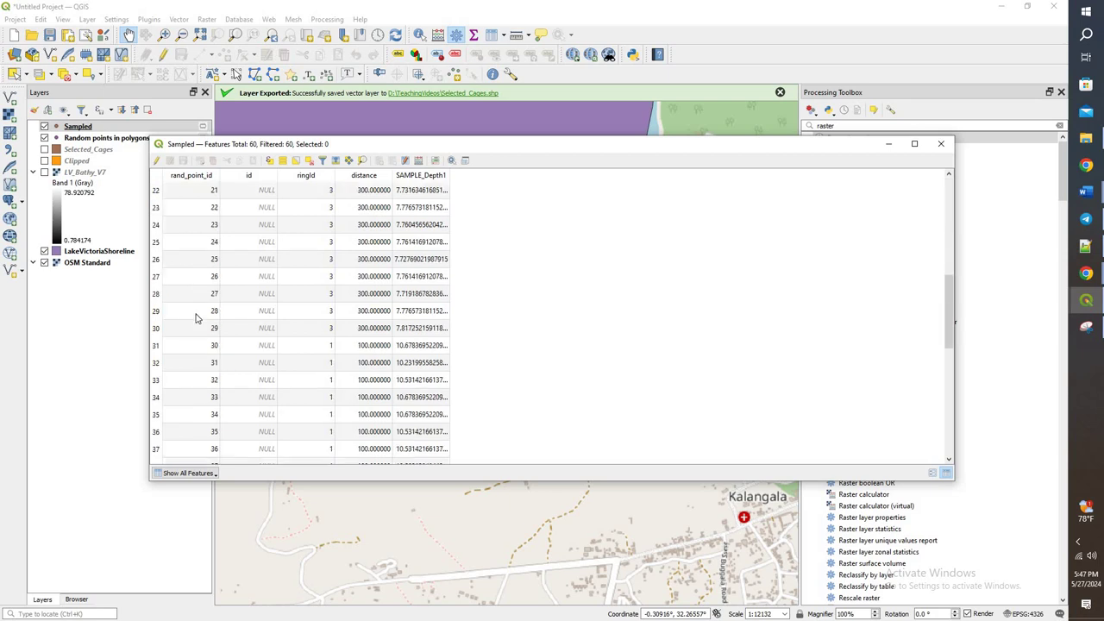
pyautogui.scroll(15, 233, 394)
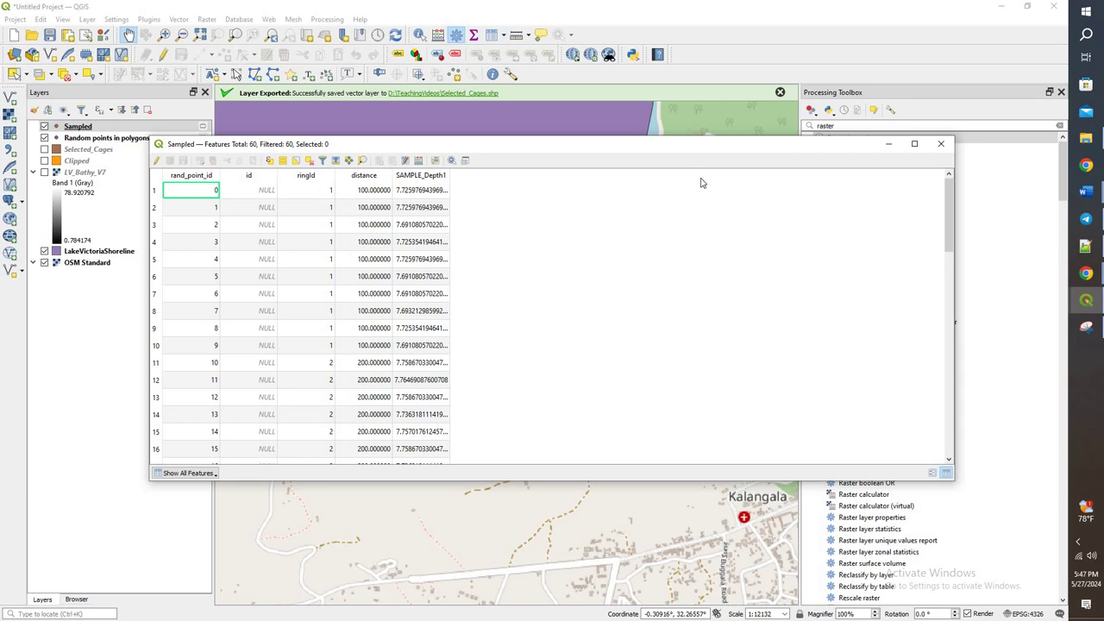
pyautogui.scroll(-7, 371, 215)
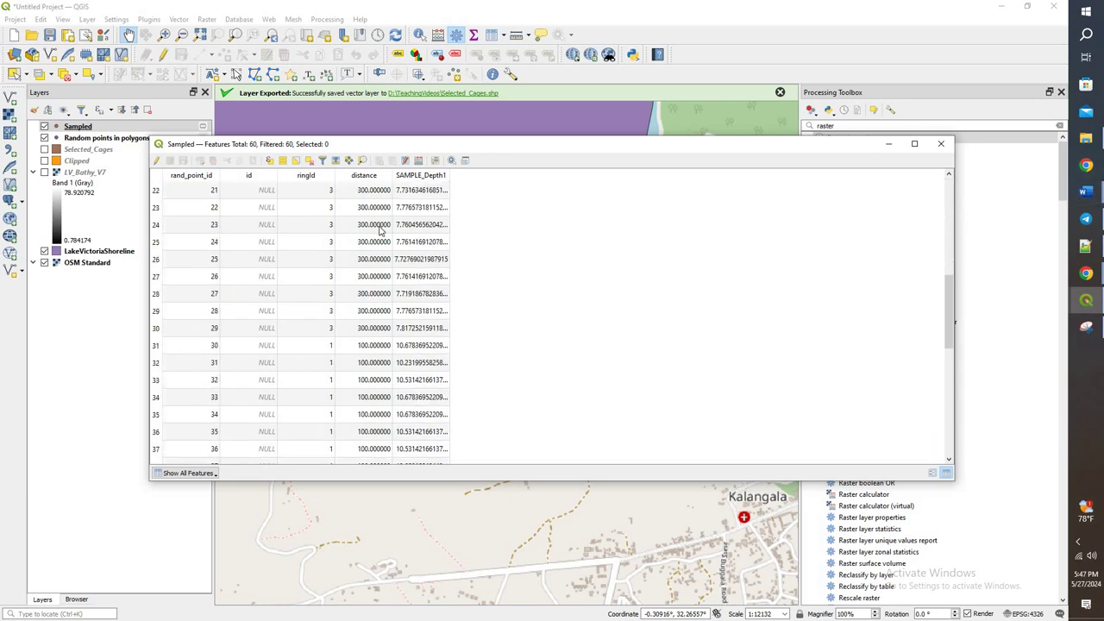
pyautogui.scroll(7, 380, 229)
pyautogui.scroll(-6, 370, 258)
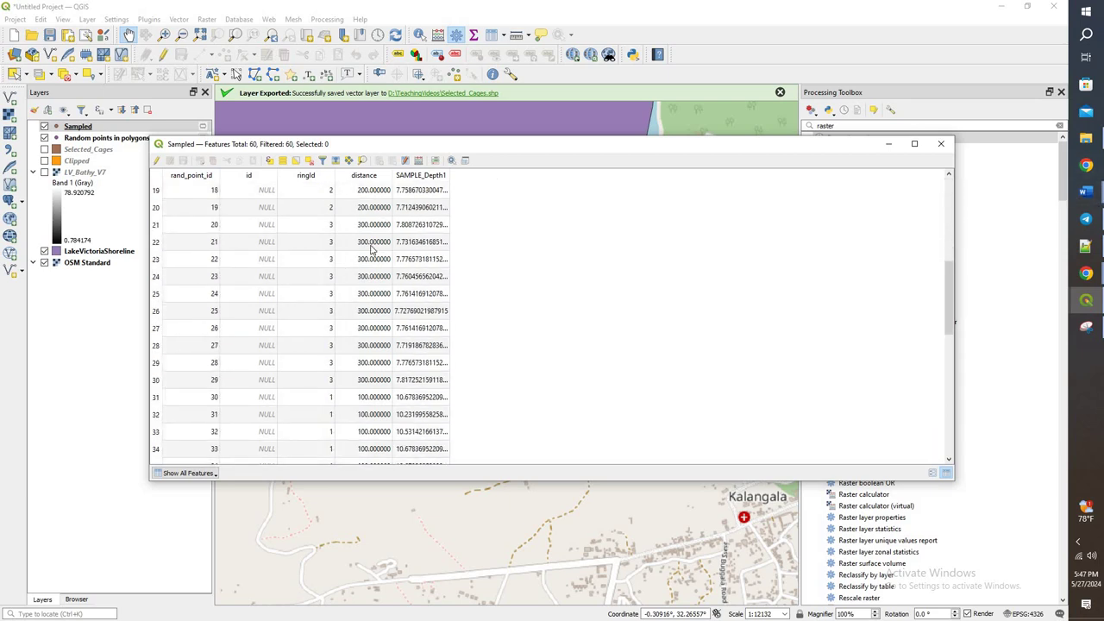
pyautogui.scroll(6, 371, 362)
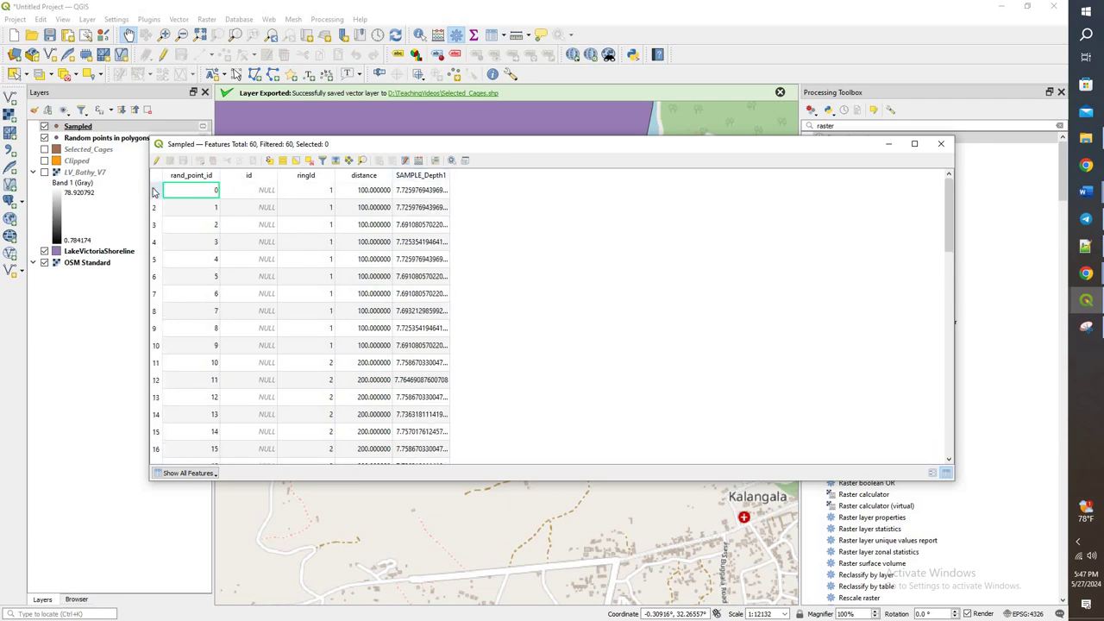
pyautogui.scroll(-12, 431, 293)
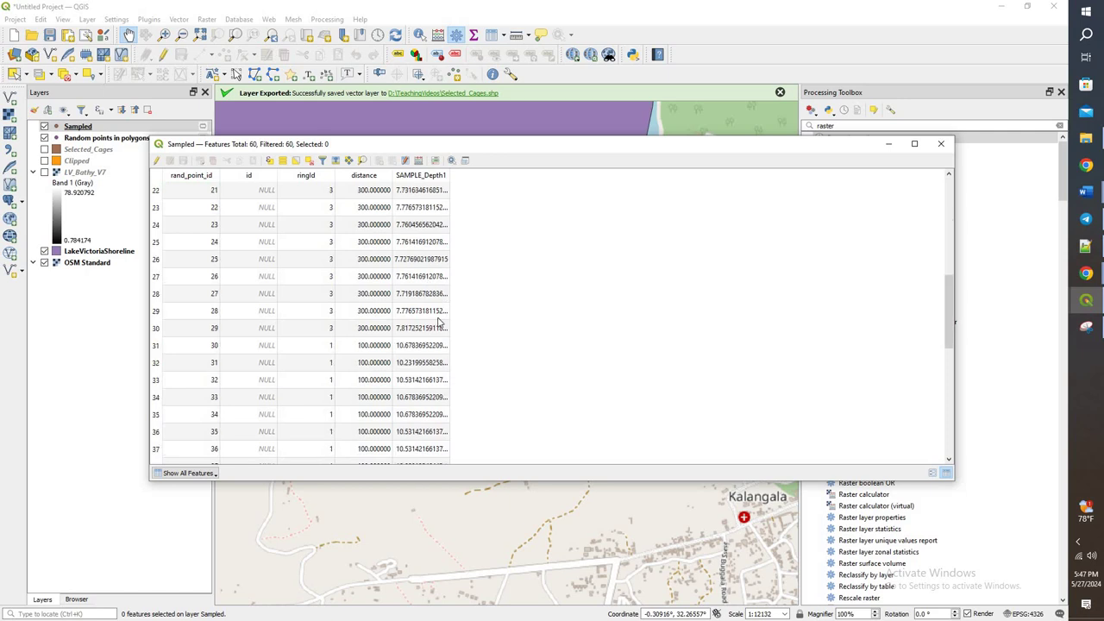
pyautogui.scroll(-3, 440, 336)
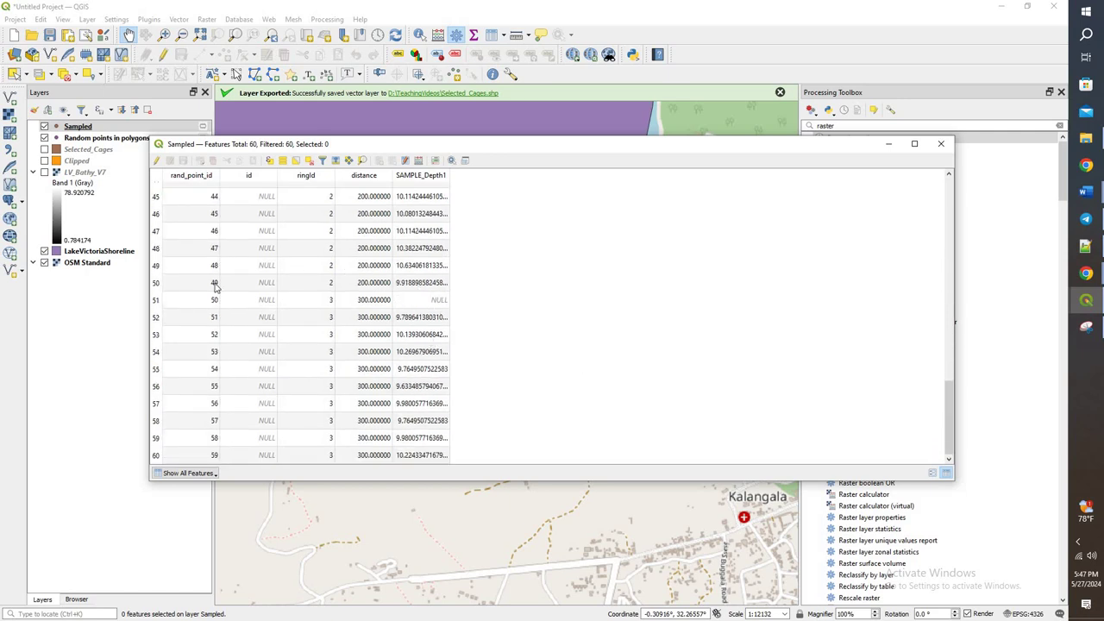
# Select NULL-depth point 50, show LV_Bathy_V7 again and zoom to the Lutoboka Bay points
pyautogui.click(154, 301)
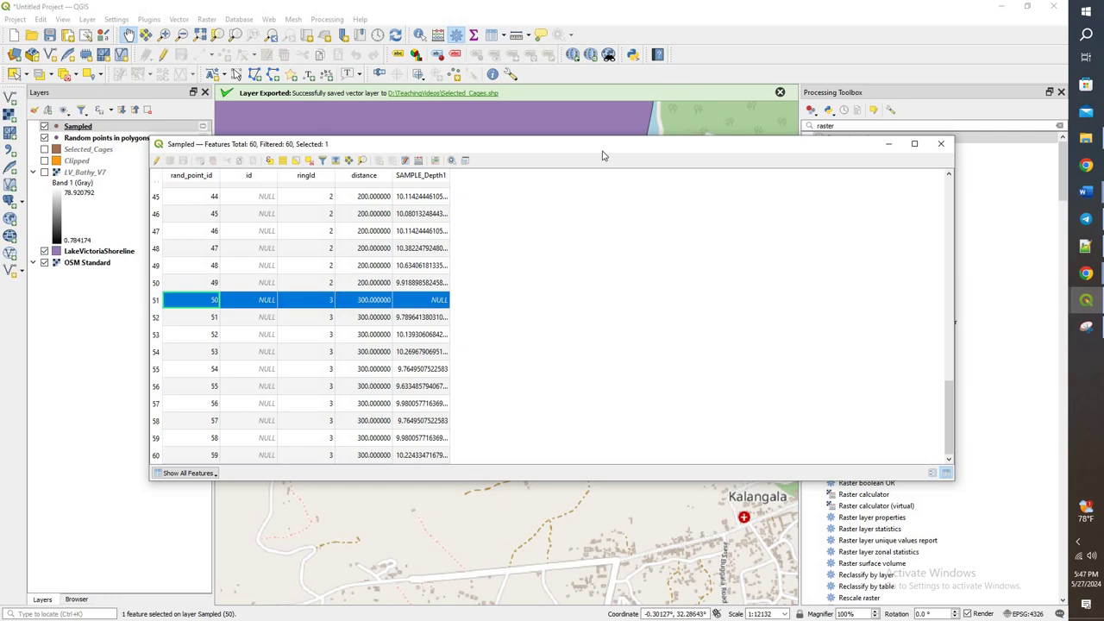
pyautogui.moveTo(614, 144); pyautogui.dragTo(623, 485)
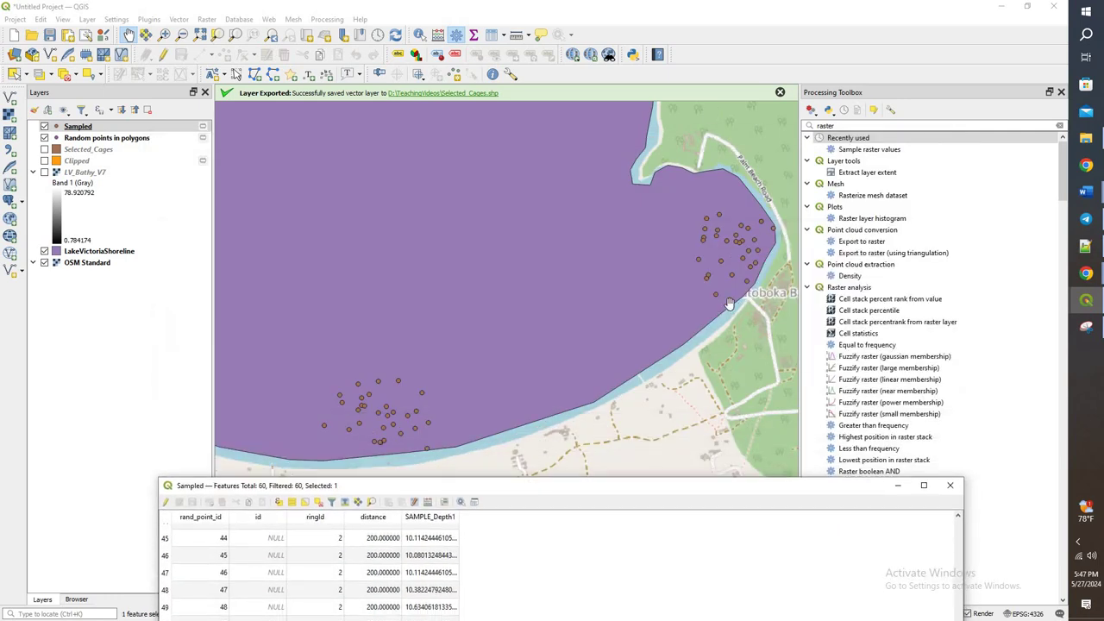
pyautogui.click(44, 171)
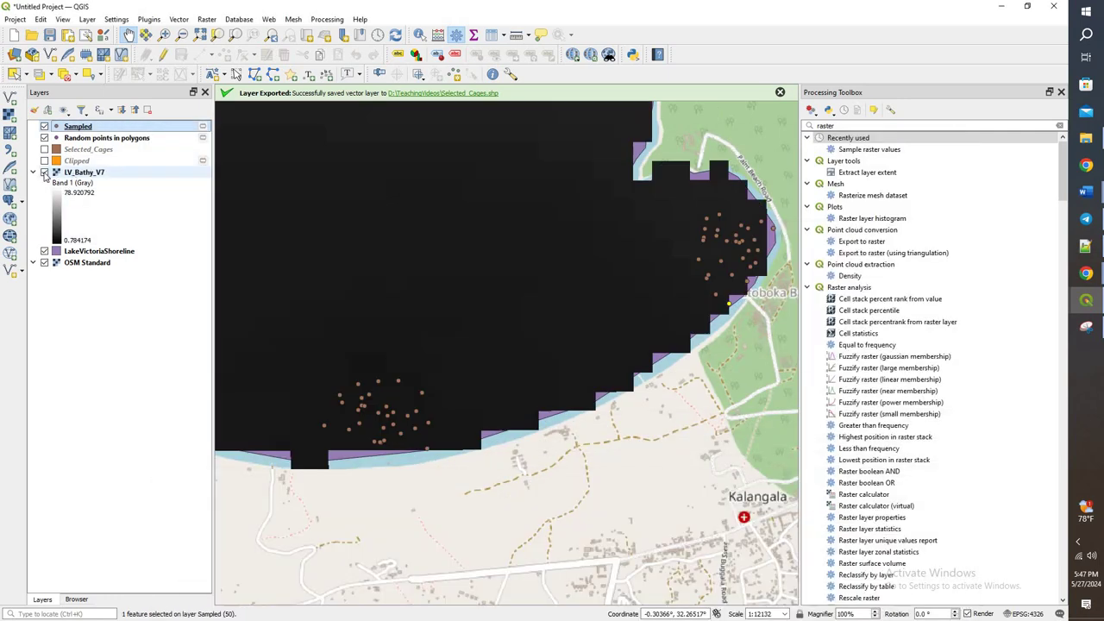
pyautogui.scroll(5, 767, 360)
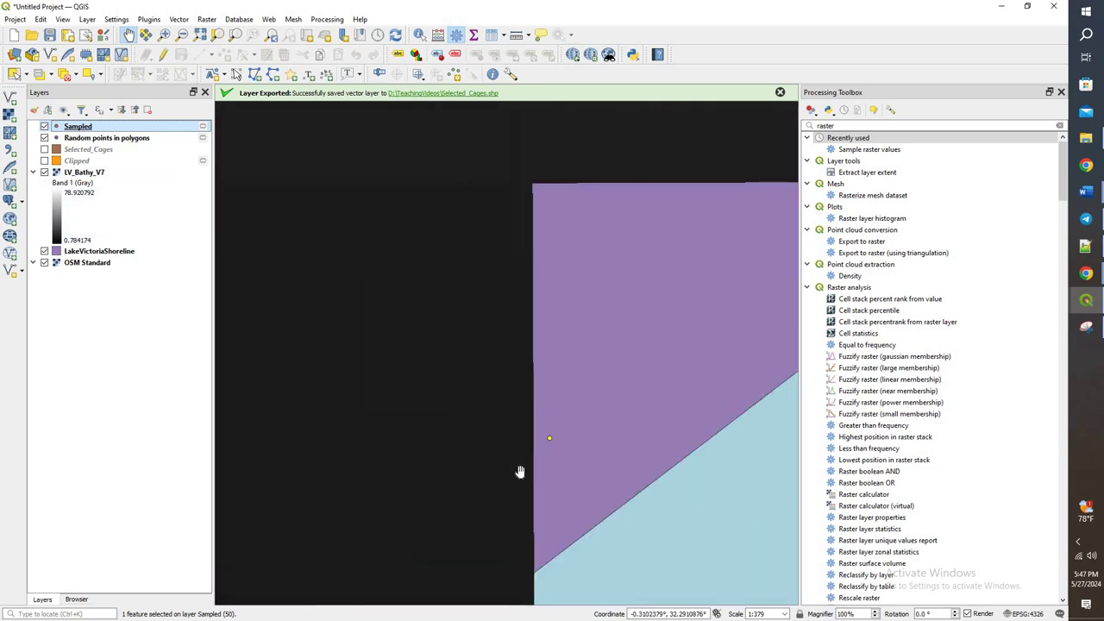
pyautogui.scroll(-4, 547, 450)
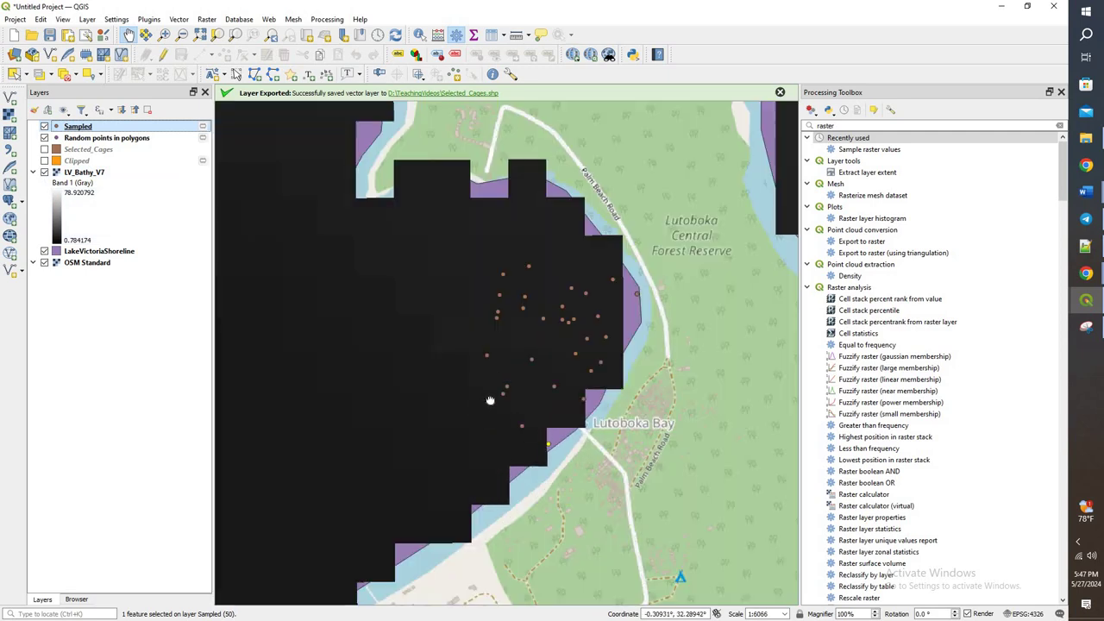
pyautogui.moveTo(488, 400); pyautogui.dragTo(573, 300)
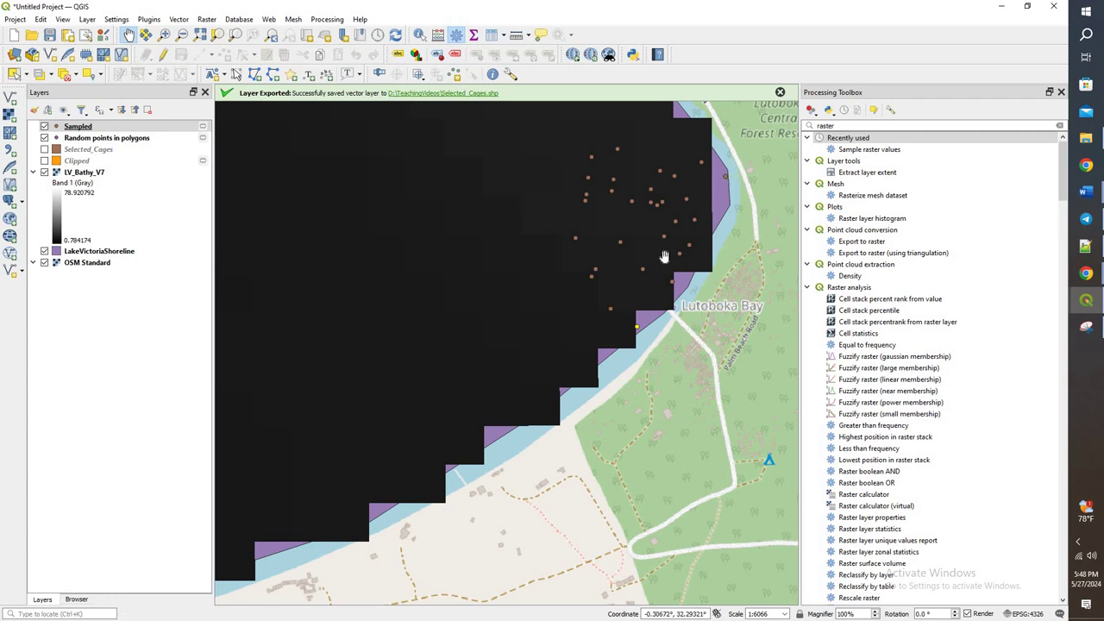
pyautogui.scroll(1, 619, 319)
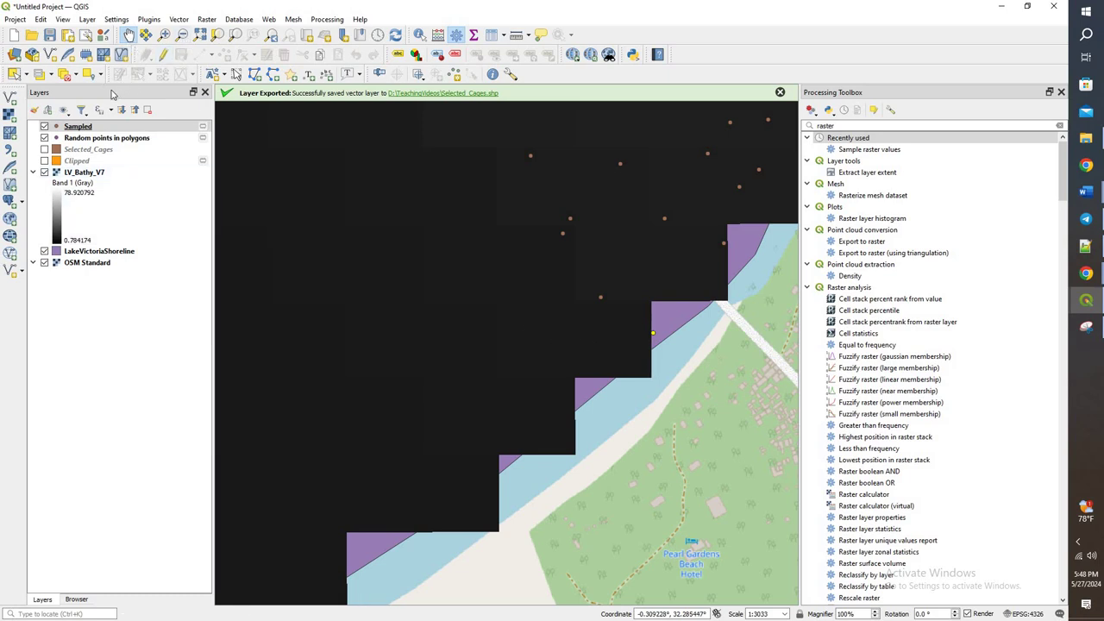
# Move the stray shoreline point in Sampled onto the bathymetry raster and save the edit
pyautogui.click(163, 56)
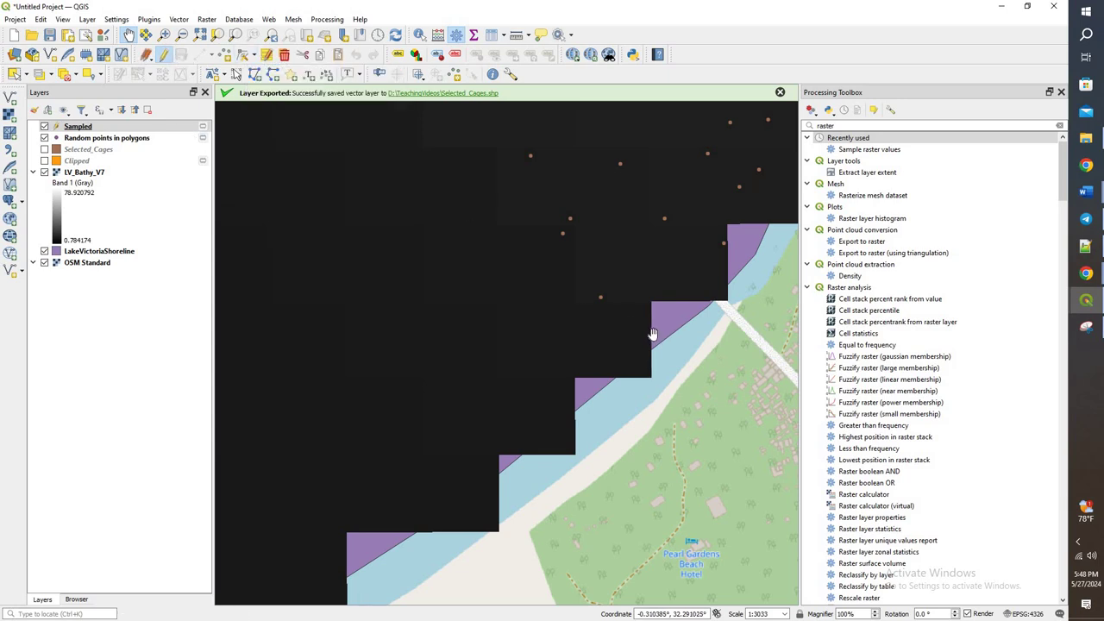
pyautogui.click(243, 55)
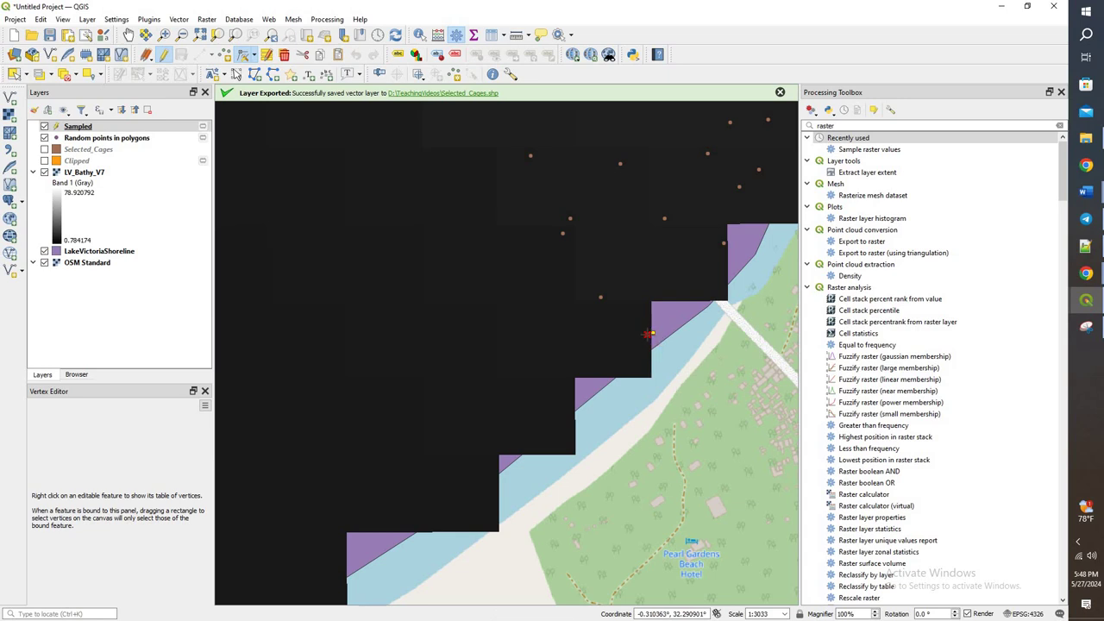
pyautogui.click(646, 335)
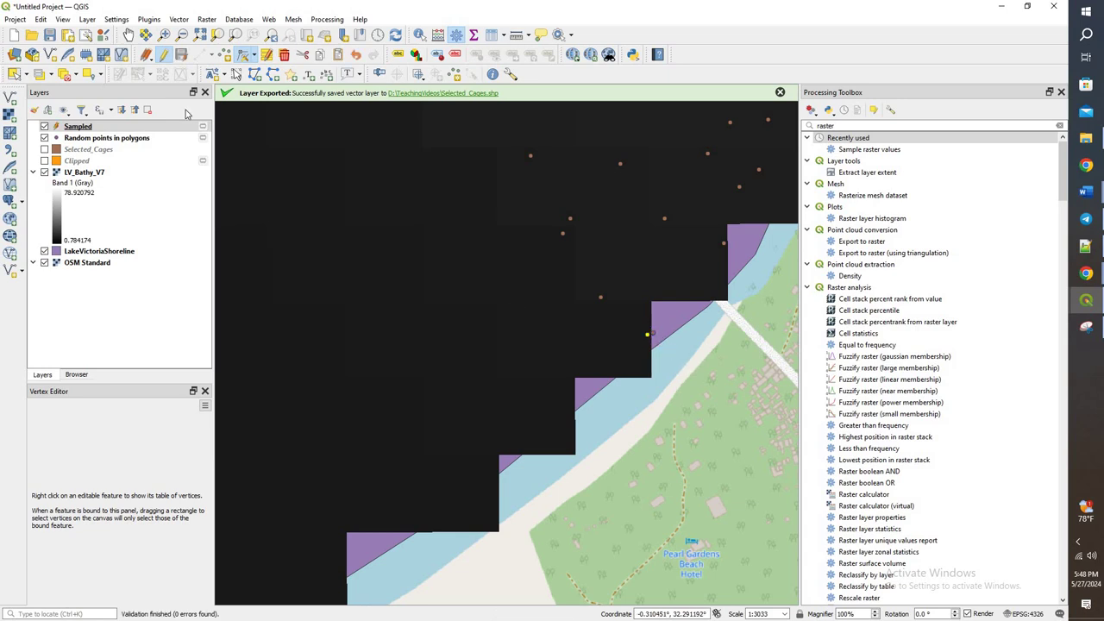
pyautogui.click(181, 54)
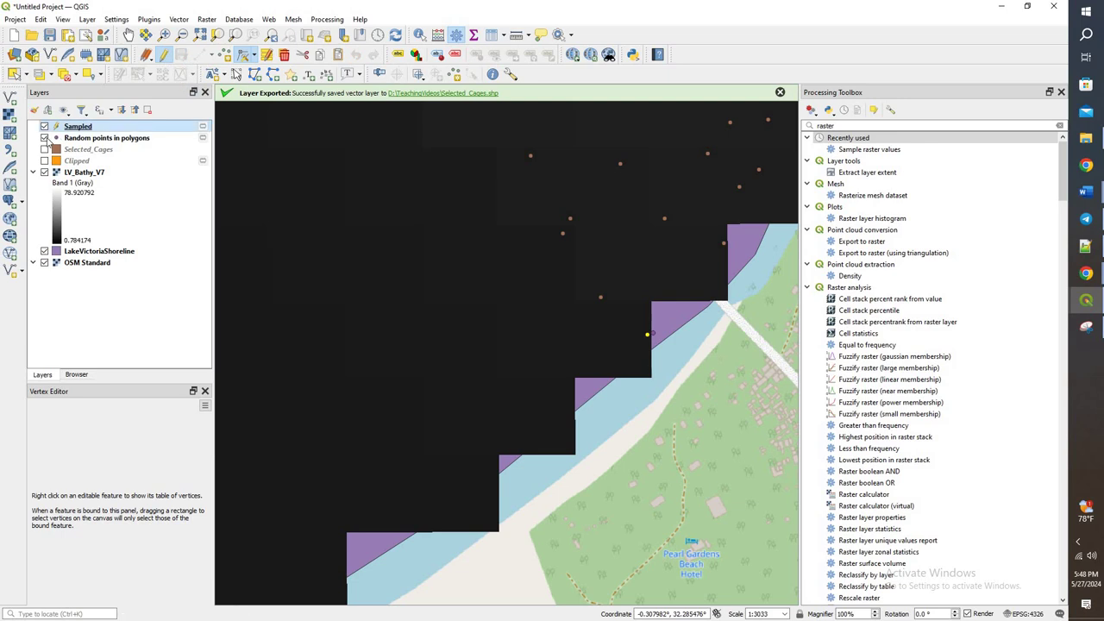
pyautogui.click(164, 55)
# Hide Sampled and drag the stray point in Random points in polygons inside the raster coverage
pyautogui.click(44, 126)
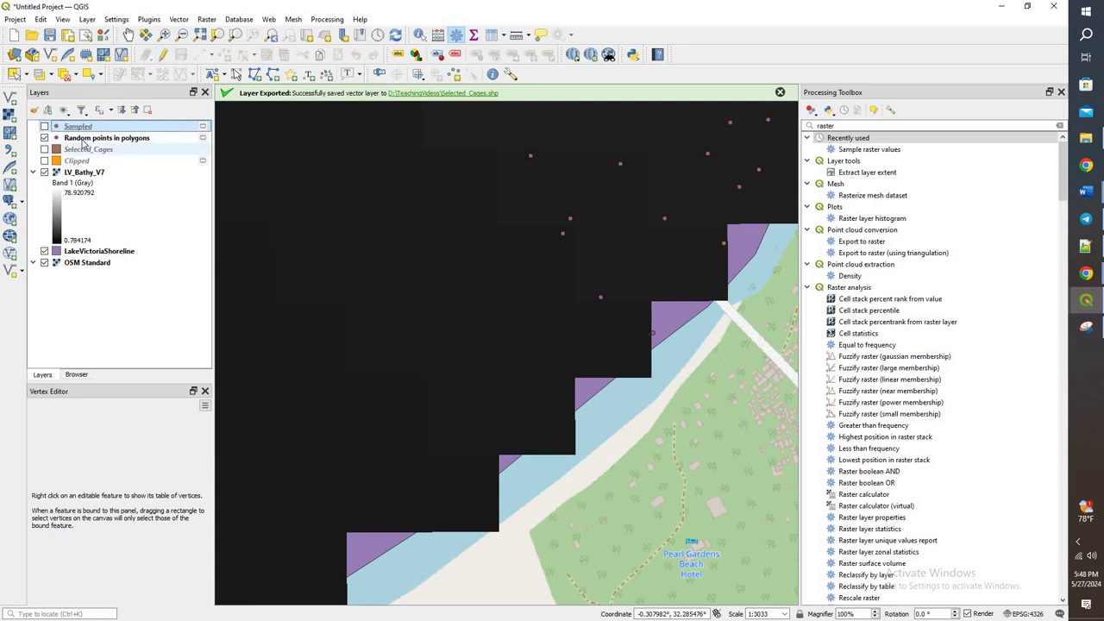
pyautogui.click(106, 138)
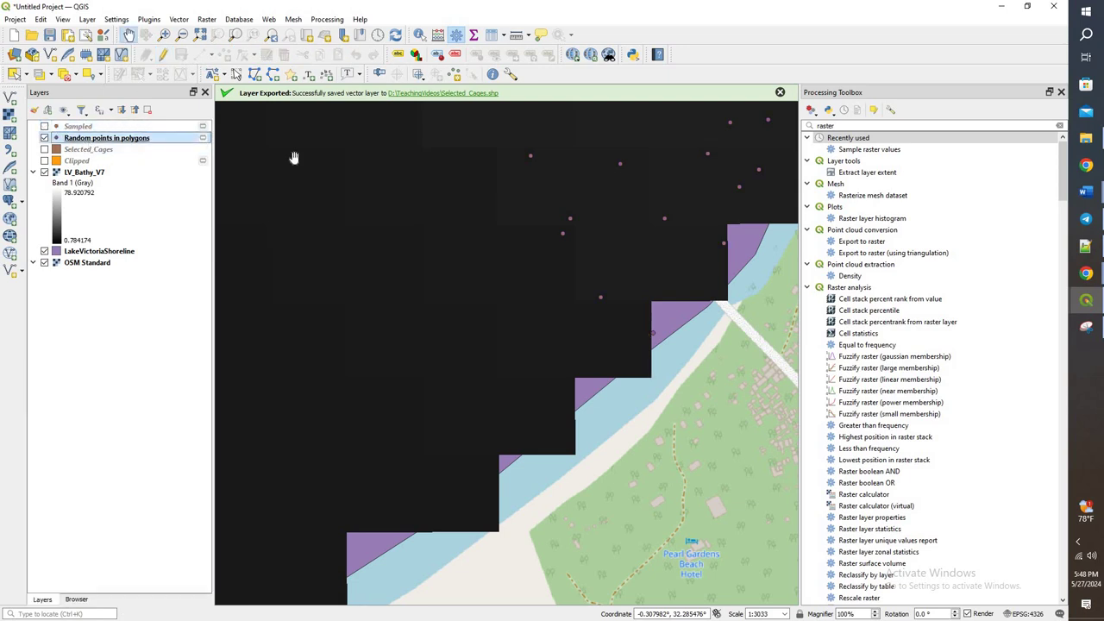
pyautogui.click(163, 54)
pyautogui.click(242, 55)
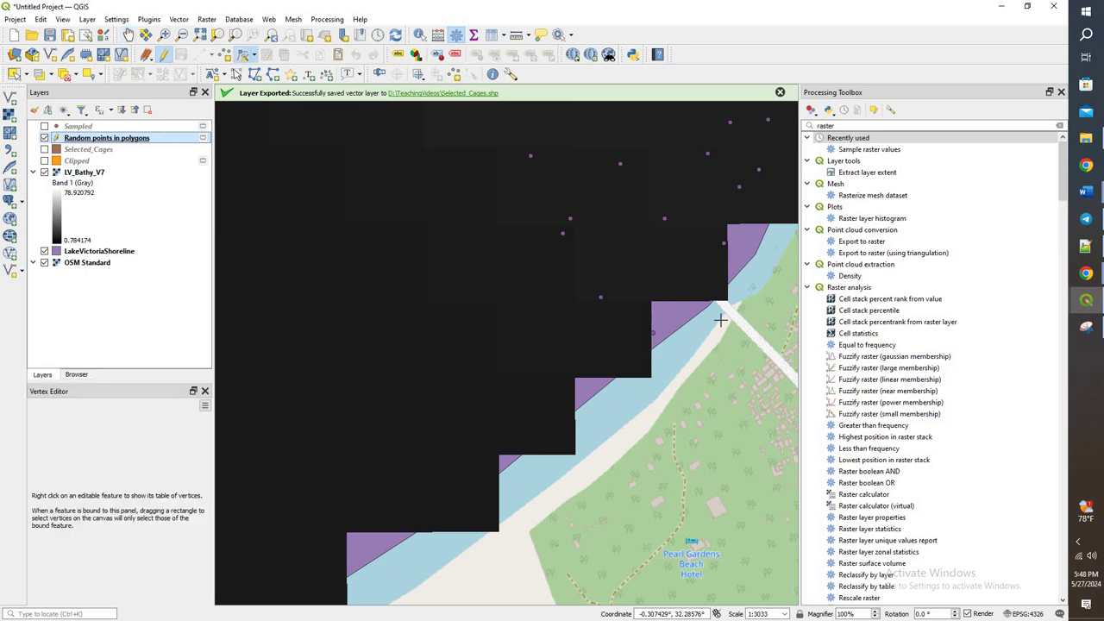
pyautogui.click(654, 331)
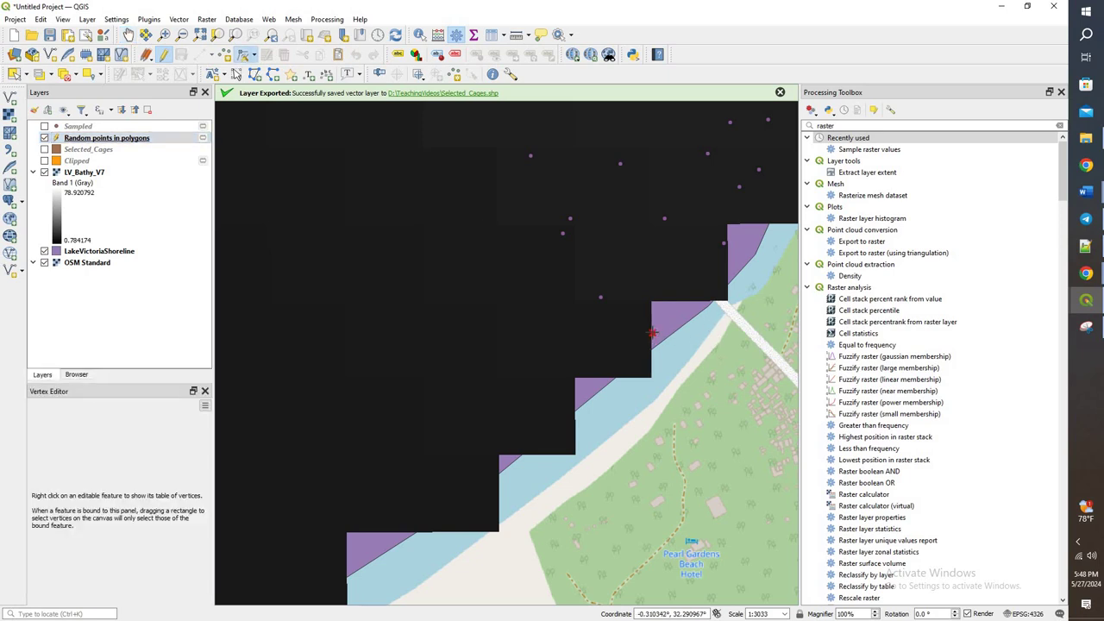
pyautogui.click(645, 331)
pyautogui.scroll(-1, 678, 345)
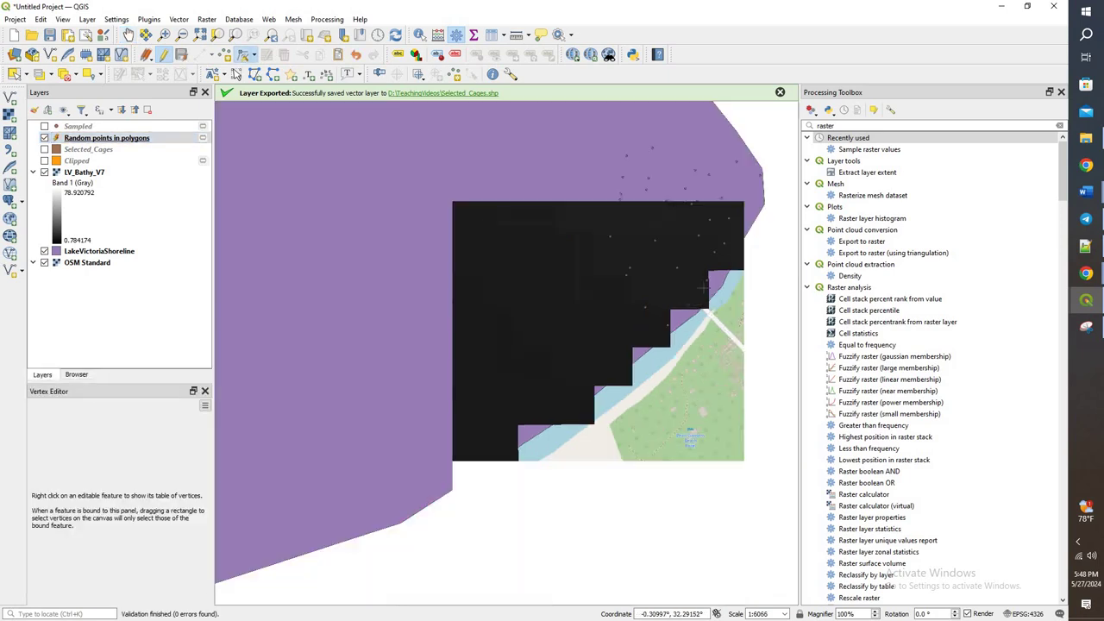
pyautogui.scroll(1, 767, 172)
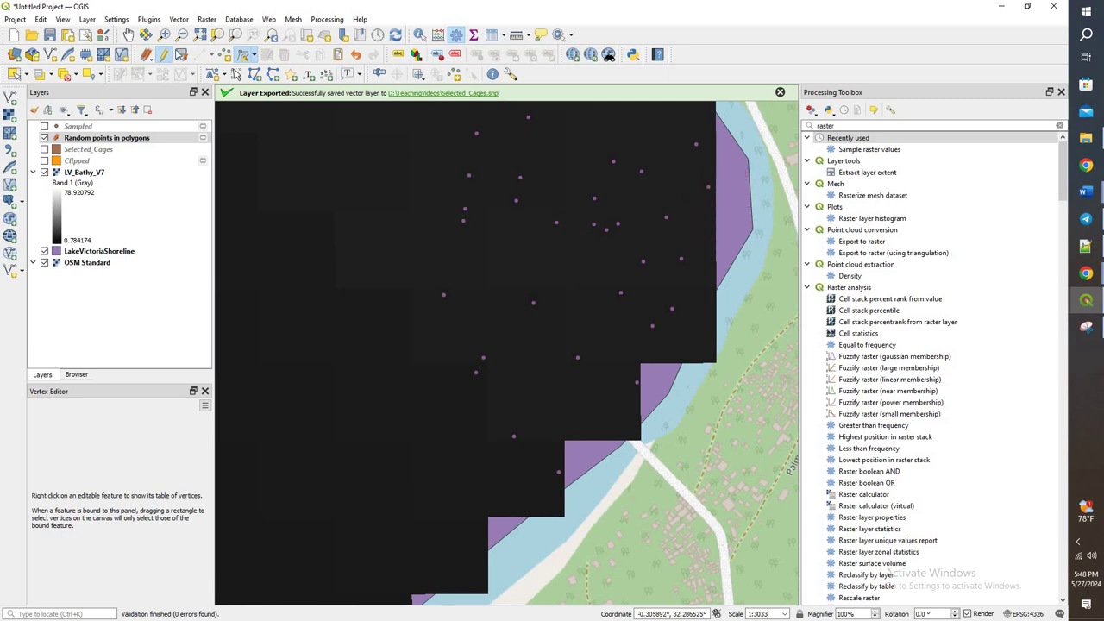
# Stop editing Random points in polygons, then remove the Sampled layer from the project
pyautogui.click(163, 53)
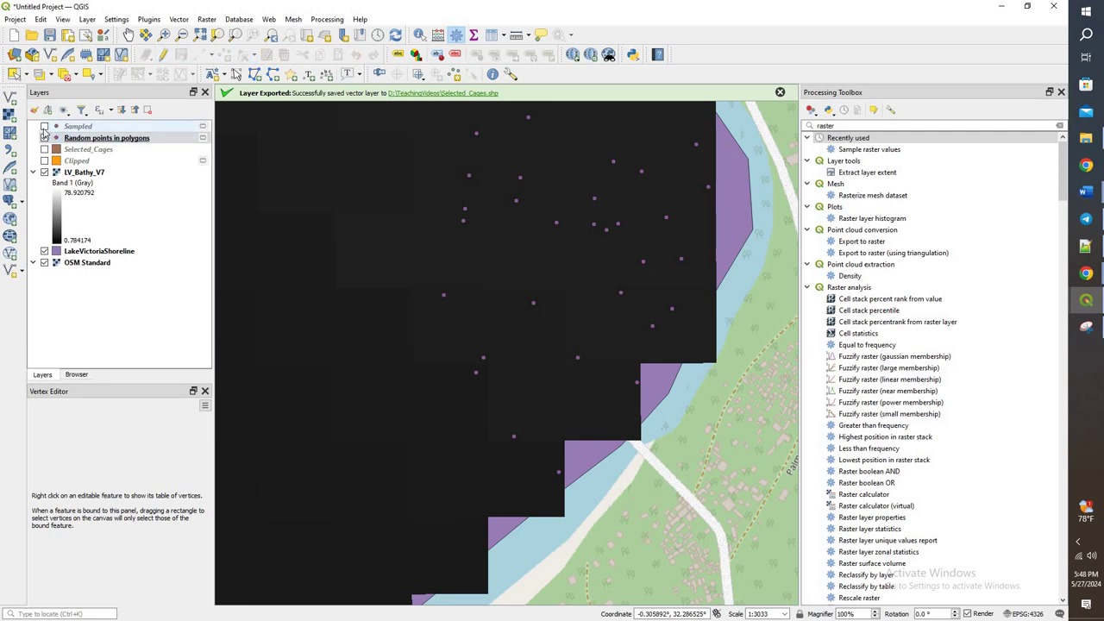
pyautogui.click(44, 126)
pyautogui.rightClick(62, 127)
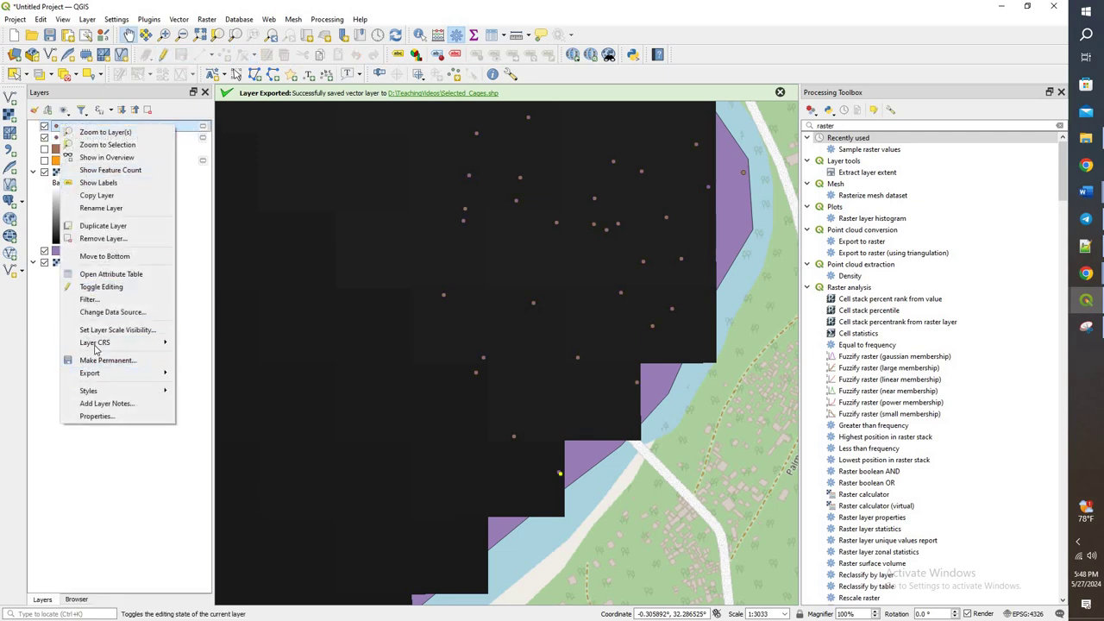
pyautogui.click(102, 238)
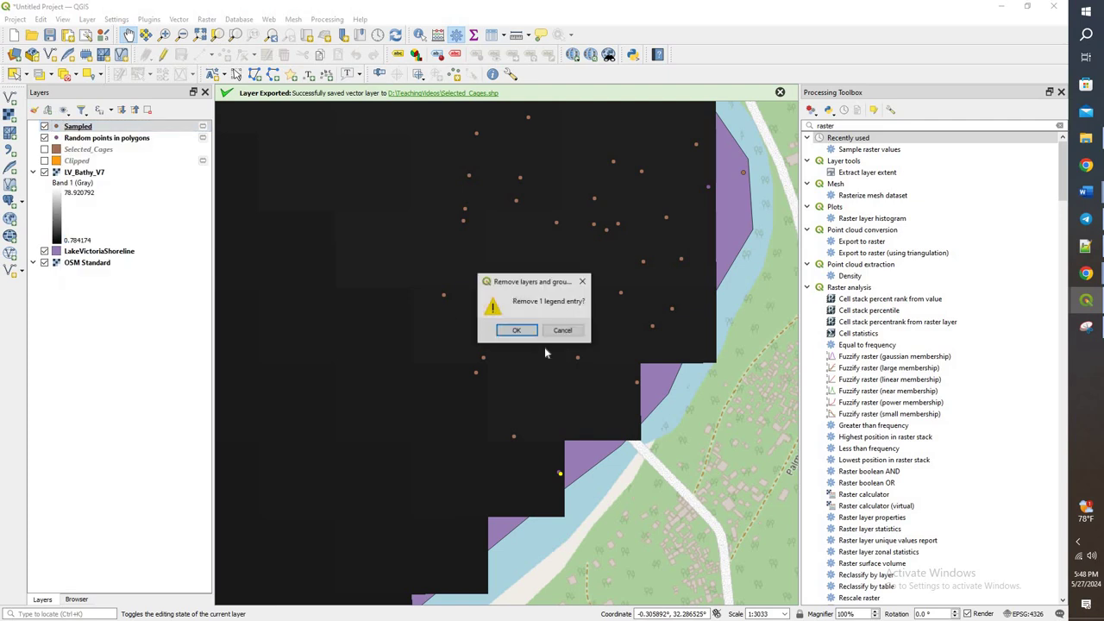
pyautogui.click(524, 329)
pyautogui.scroll(-2, 525, 329)
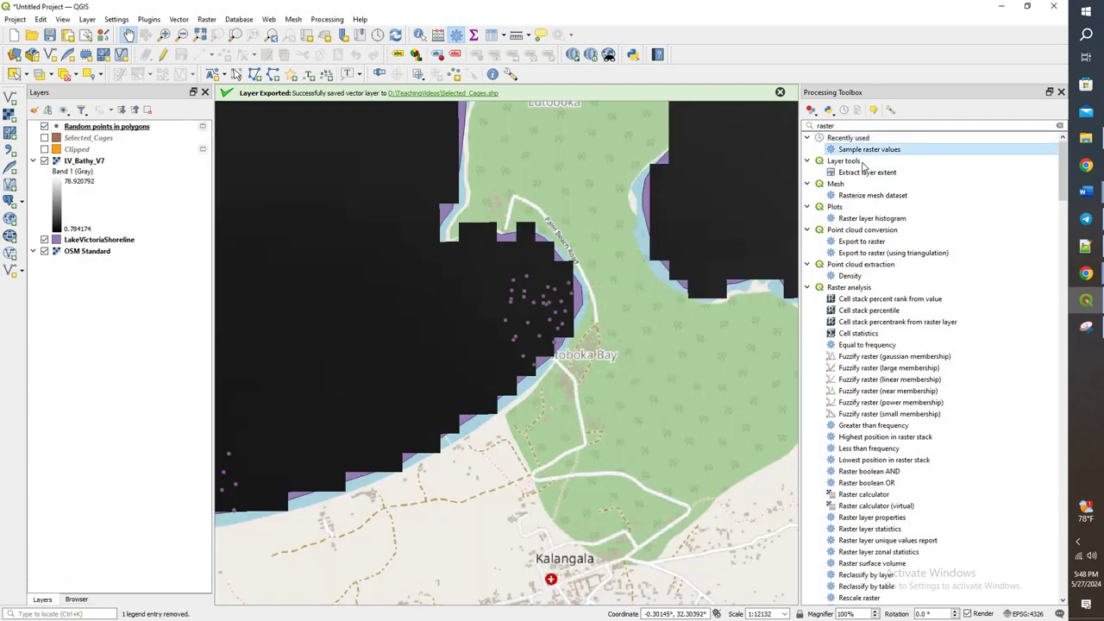
# Run Sample raster values on Random points in polygons with LV_Bathy_V7 as the raster layer
pyautogui.doubleClick(868, 149)
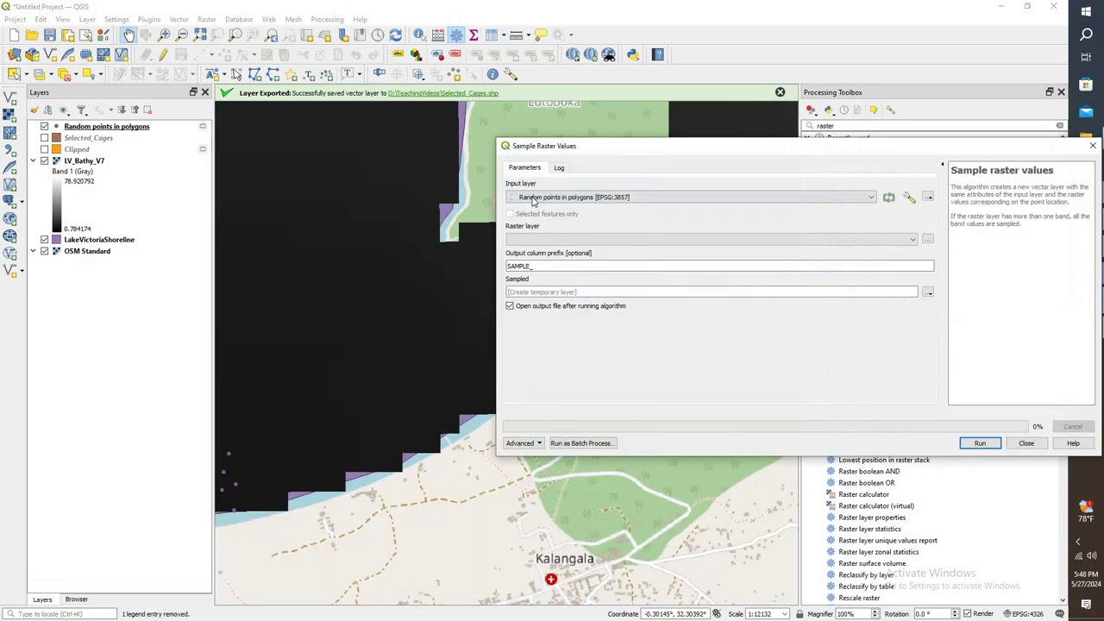
pyautogui.click(560, 239)
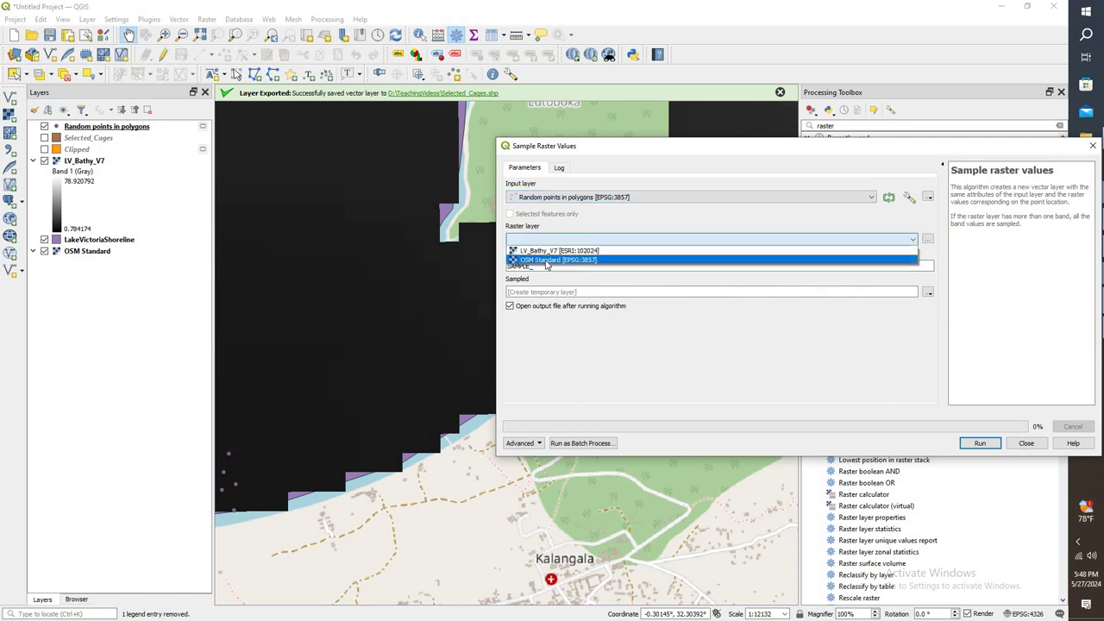
pyautogui.click(556, 248)
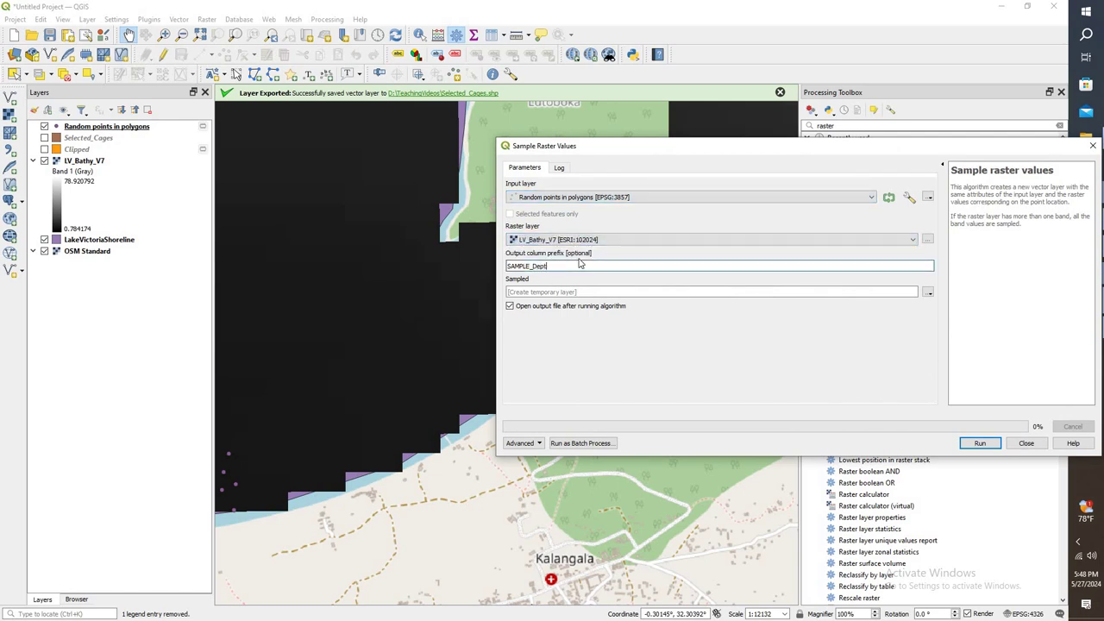
pyautogui.click(979, 443)
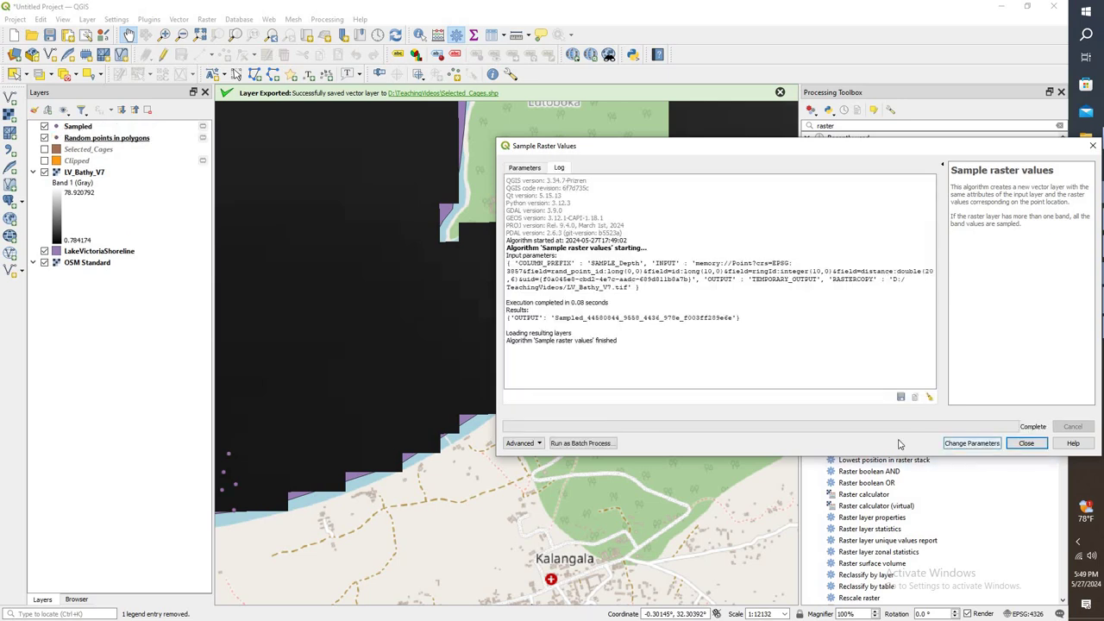
pyautogui.click(1024, 442)
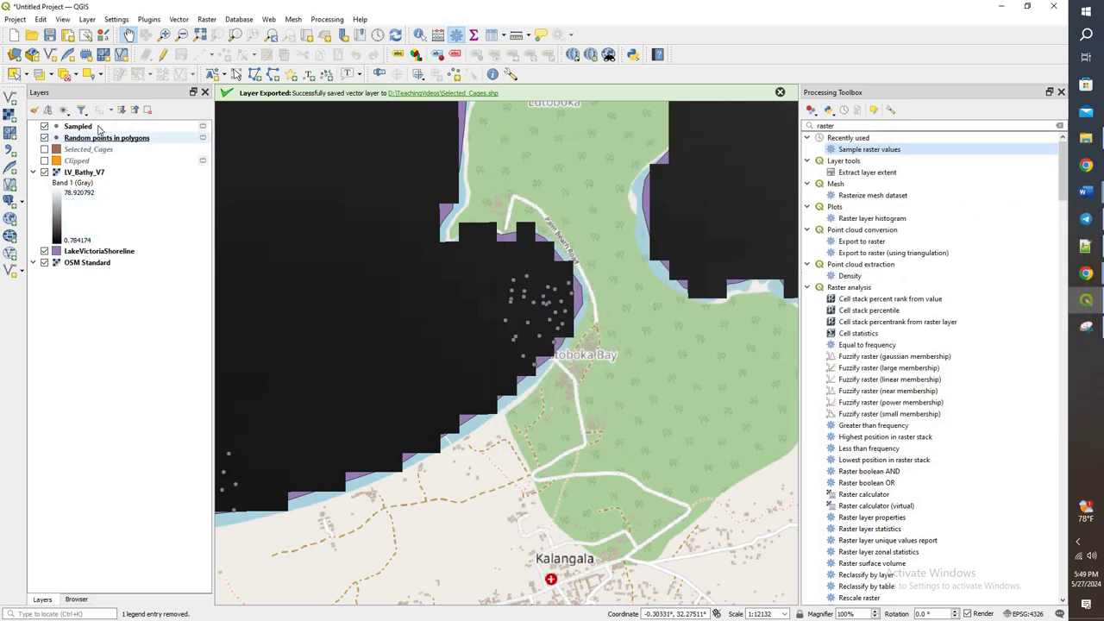
pyautogui.rightClick(98, 127)
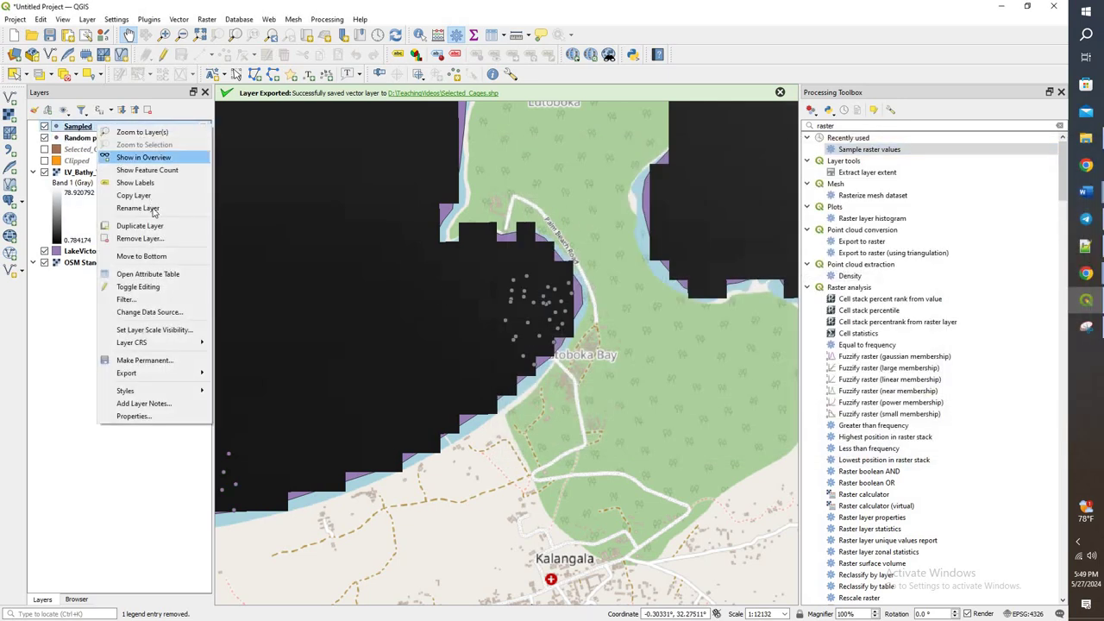
pyautogui.click(140, 274)
pyautogui.scroll(-15, 443, 246)
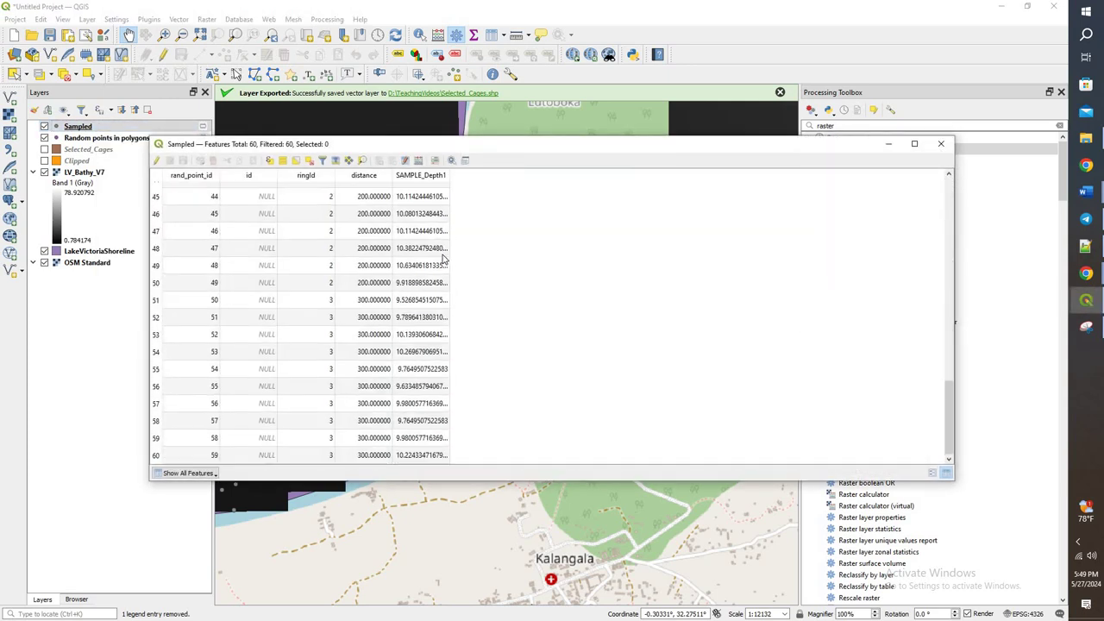
pyautogui.scroll(15, 434, 387)
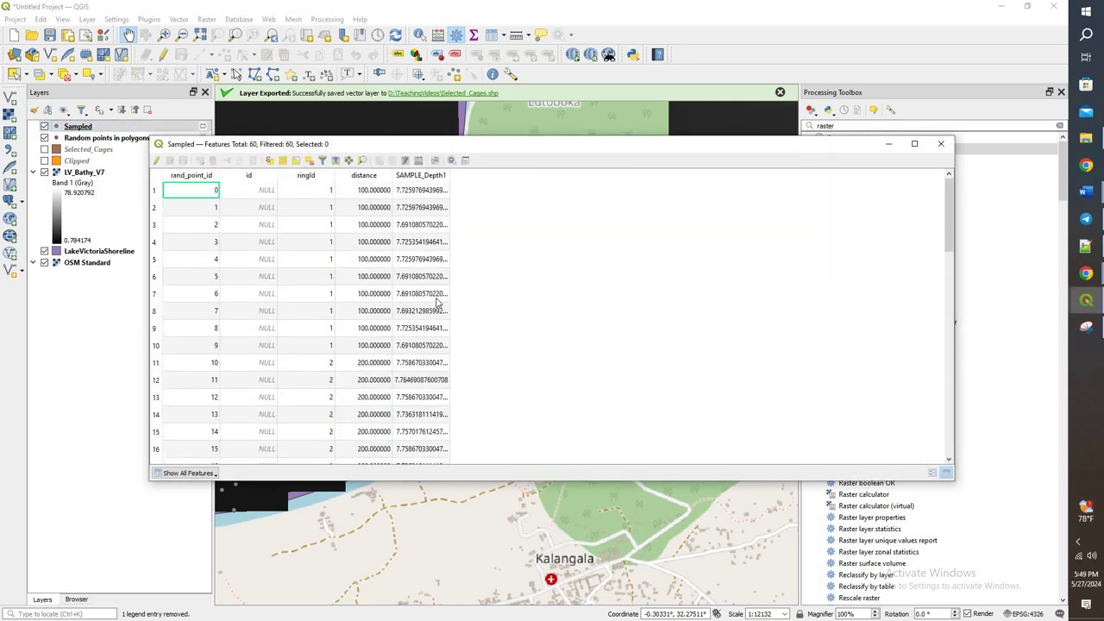
pyautogui.scroll(-6, 436, 345)
pyautogui.scroll(-9, 437, 362)
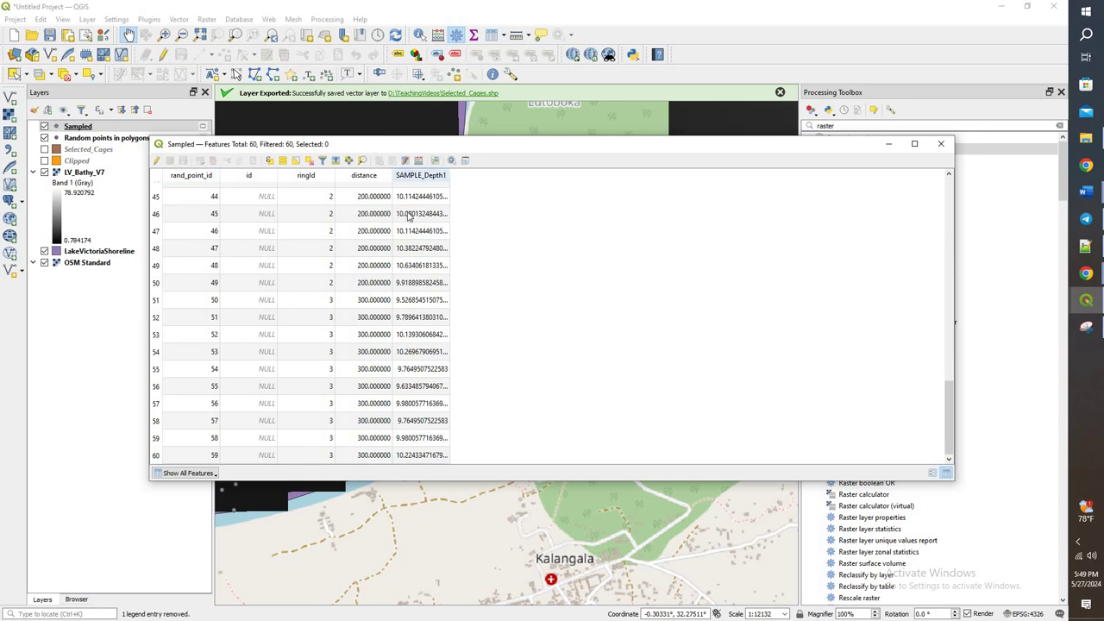
pyautogui.click(940, 143)
pyautogui.scroll(-2, 506, 212)
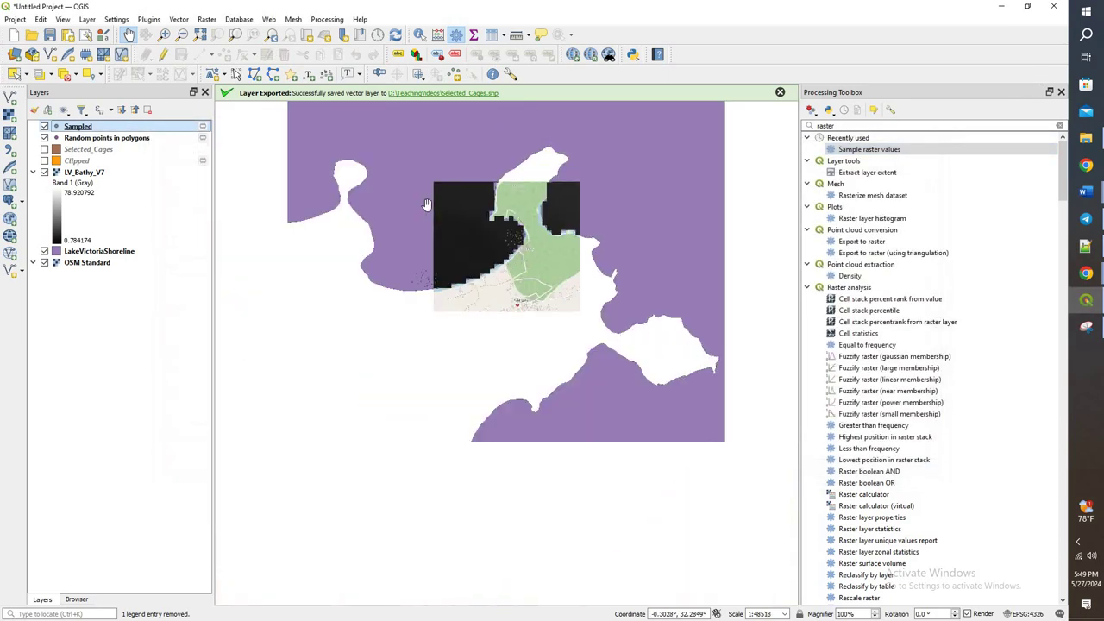
pyautogui.moveTo(425, 202); pyautogui.dragTo(439, 222)
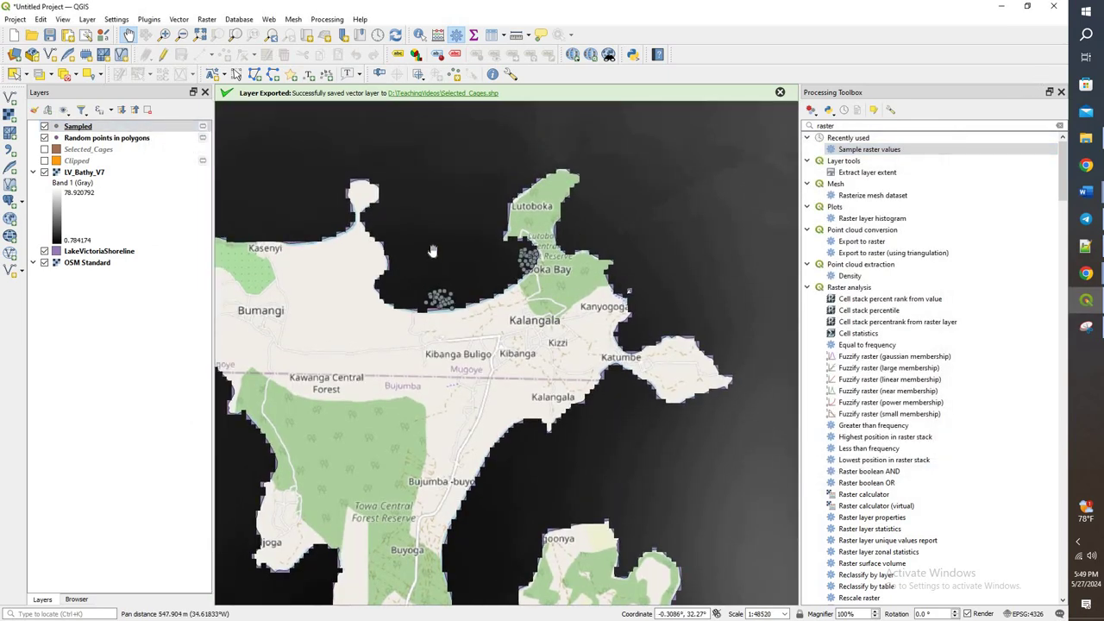